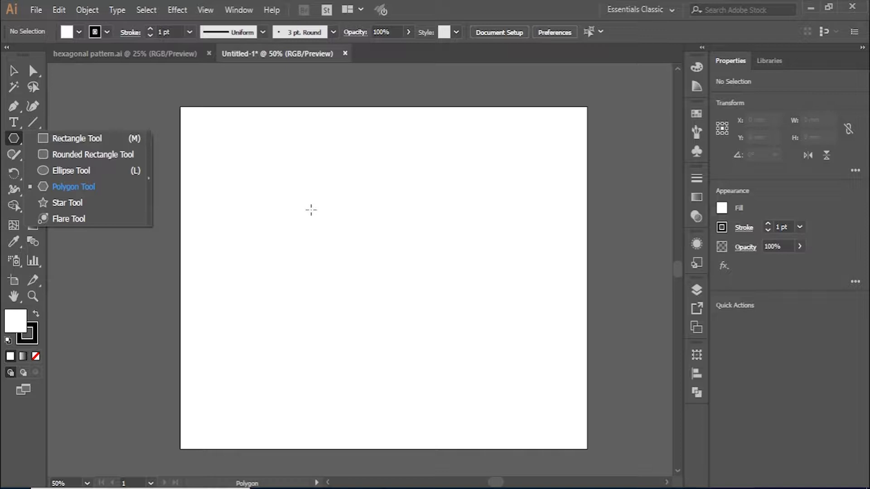
# Create a six-sided polygon with a 100 mm radius and give its stroke a round cap and round corner join
pyautogui.click(311, 210)
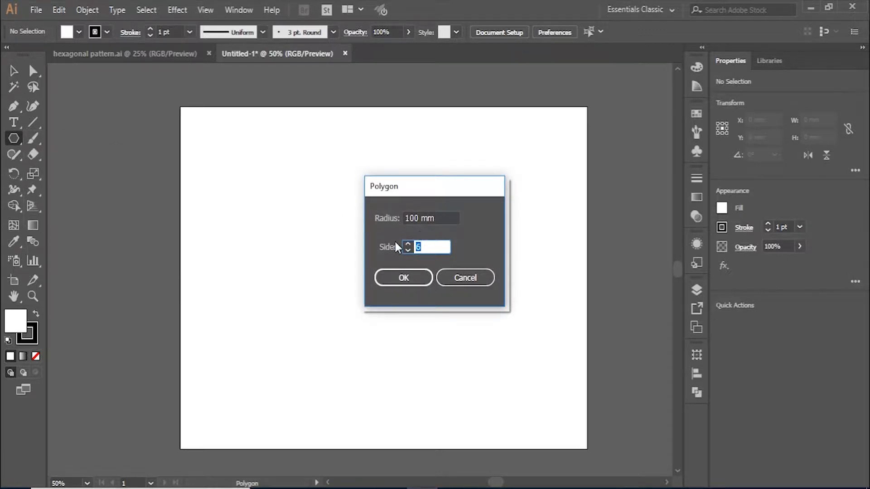
pyautogui.click(411, 274)
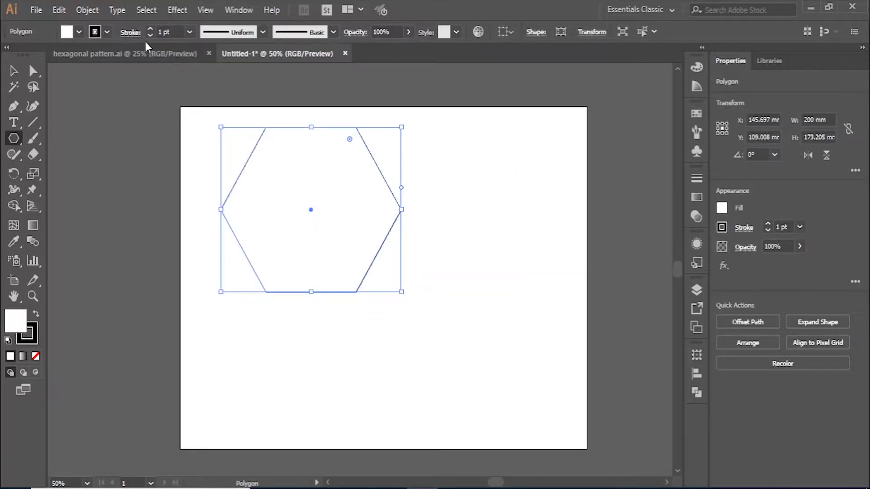
pyautogui.click(131, 34)
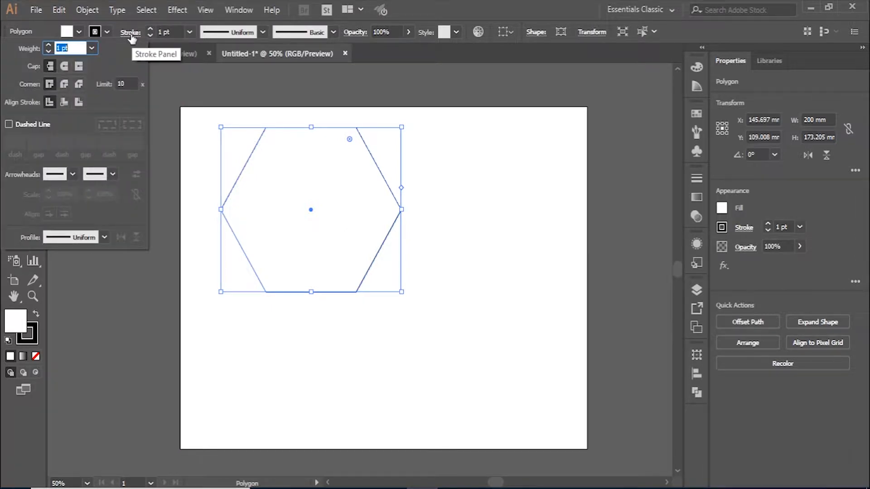
pyautogui.click(66, 69)
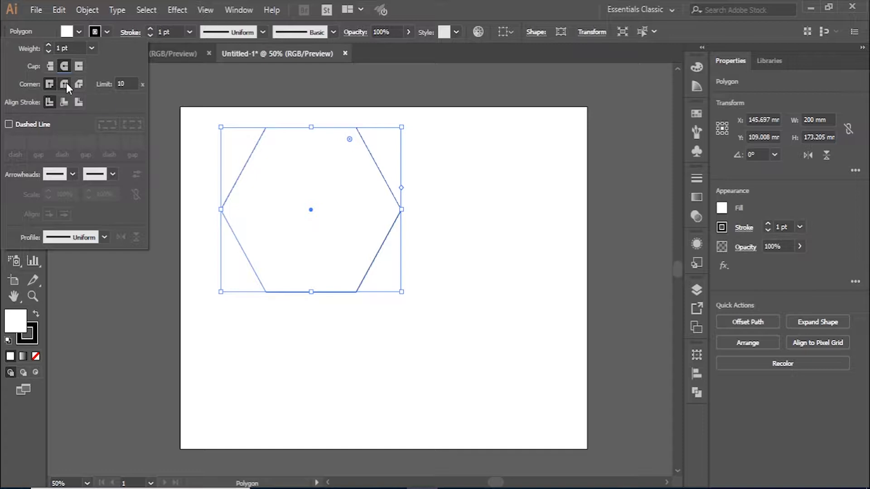
pyautogui.click(67, 83)
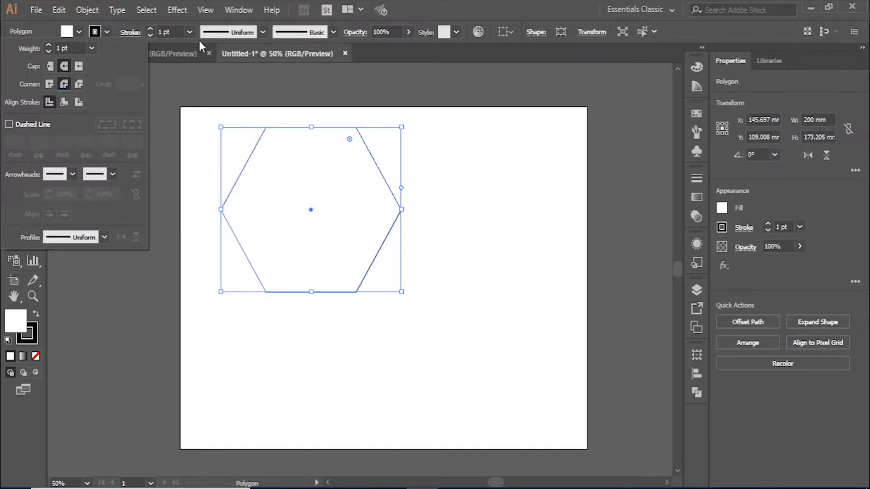
# Set the hexagon's stroke weight to 17 pt
pyautogui.click(150, 29)
pyautogui.click(150, 29)
pyautogui.click(150, 29)
pyautogui.click(151, 29)
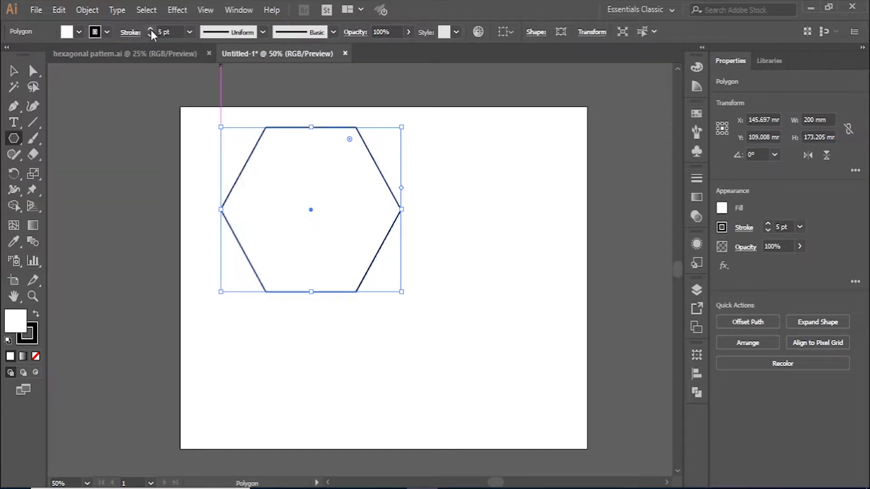
pyautogui.click(150, 29)
pyautogui.click(151, 29)
pyautogui.doubleClick(150, 30)
pyautogui.click(151, 30)
pyautogui.click(151, 30)
pyautogui.click(150, 30)
pyautogui.click(150, 30)
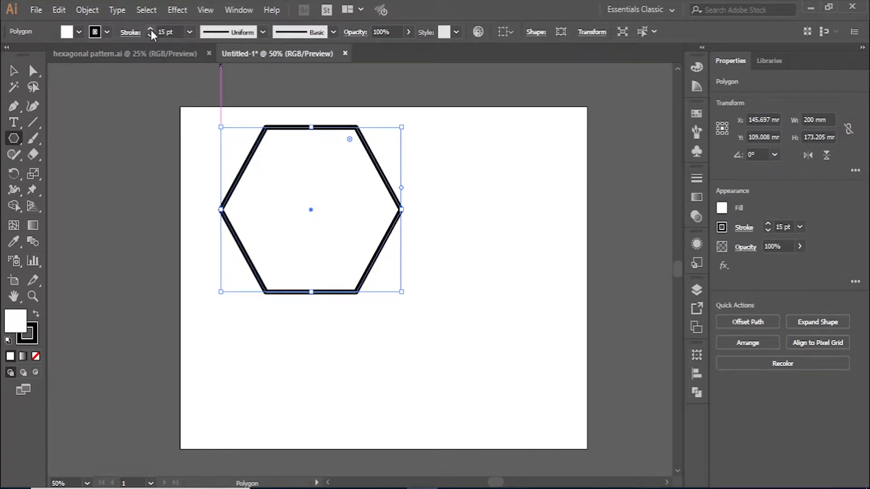
pyautogui.click(151, 29)
pyautogui.click(151, 30)
pyautogui.click(151, 30)
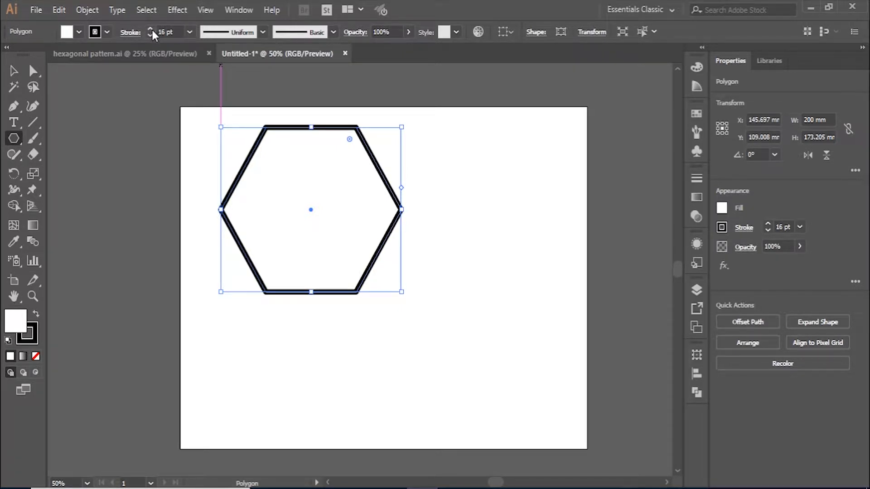
pyautogui.click(151, 30)
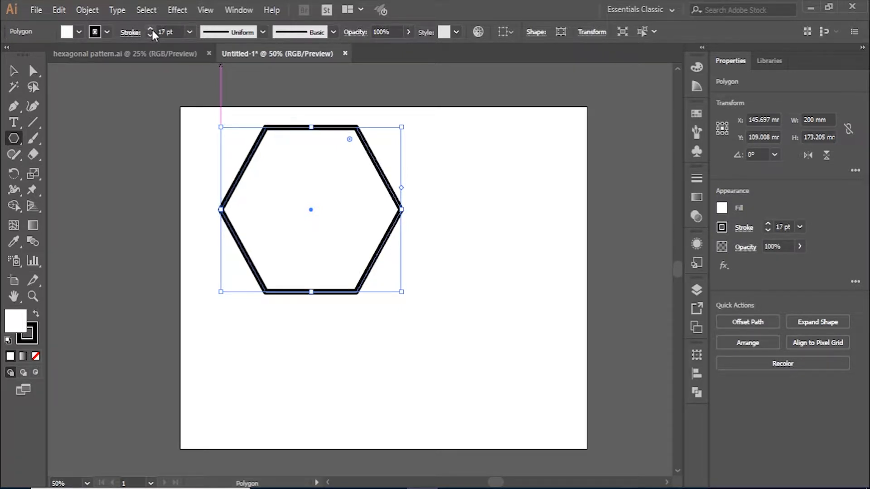
# Move the hexagon nearer the artboard's centre, to about X 202 mm, Y 146 mm, and deselect it
pyautogui.click(13, 72)
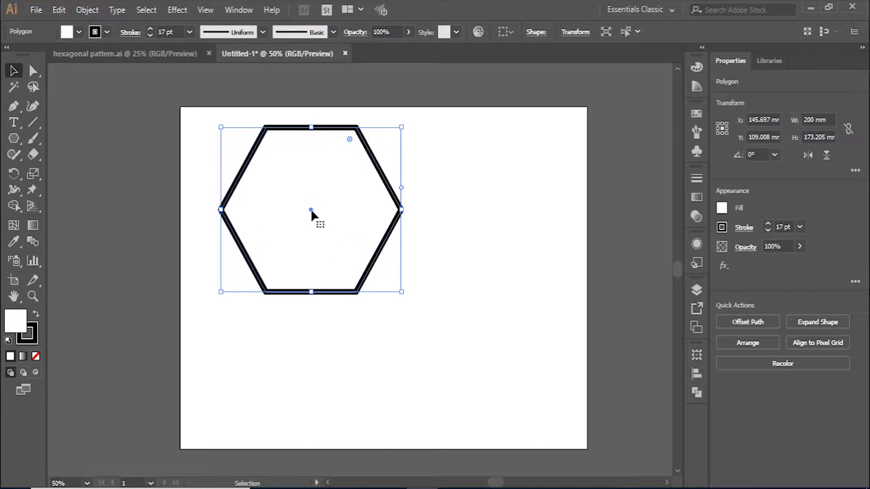
pyautogui.moveTo(311, 208); pyautogui.dragTo(364, 245)
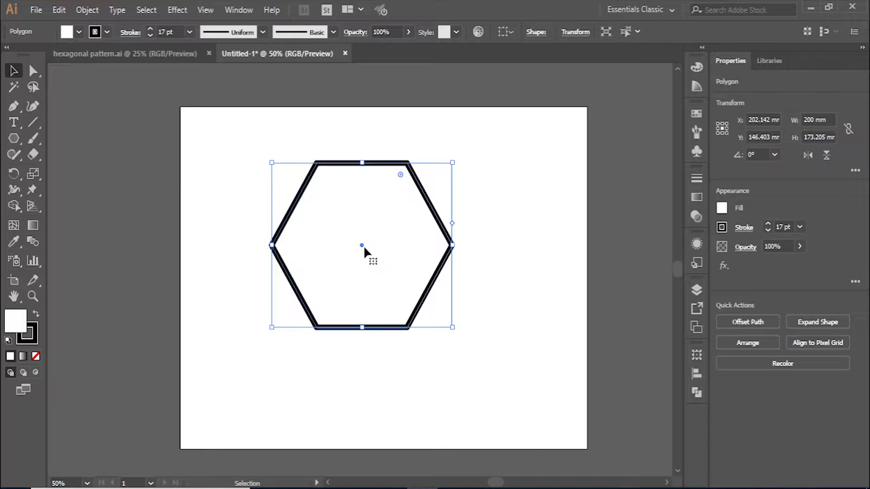
pyautogui.click(505, 318)
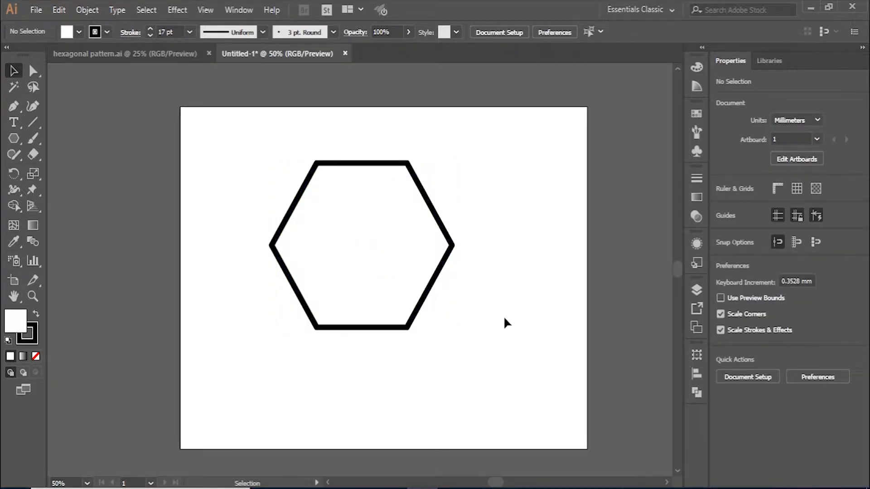
# Draw two crossing diagonals with the Pen tool, each joining opposite upper and lower corners of the hexagon
pyautogui.press('p')
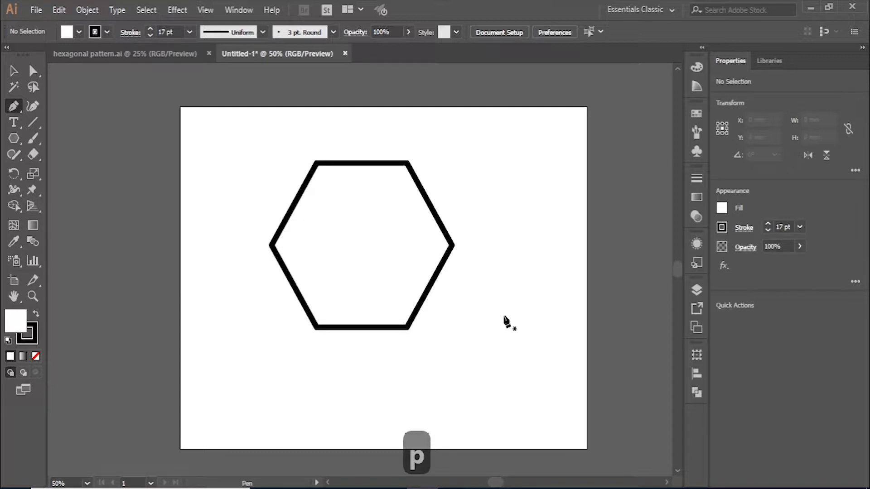
pyautogui.click(317, 163)
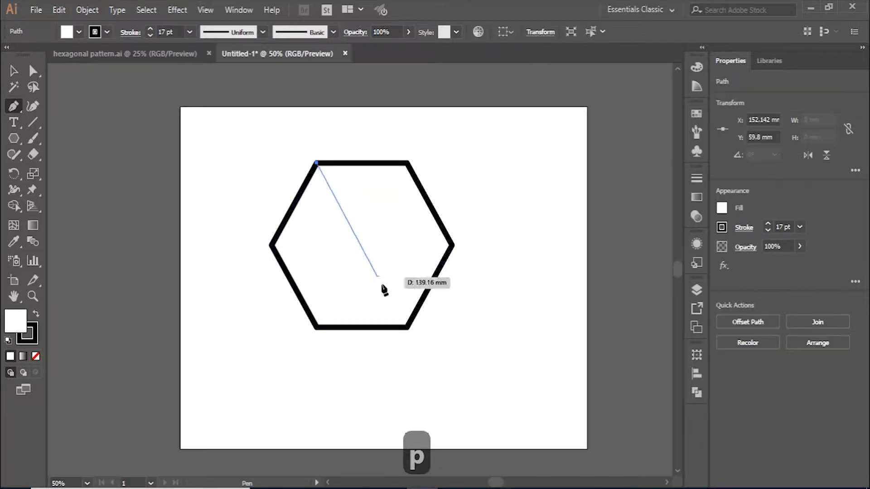
pyautogui.click(406, 326)
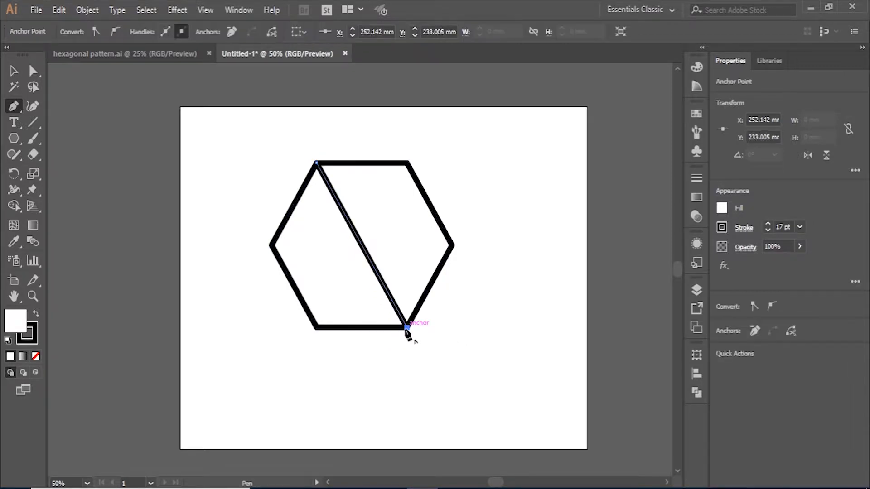
pyautogui.press('Escape')
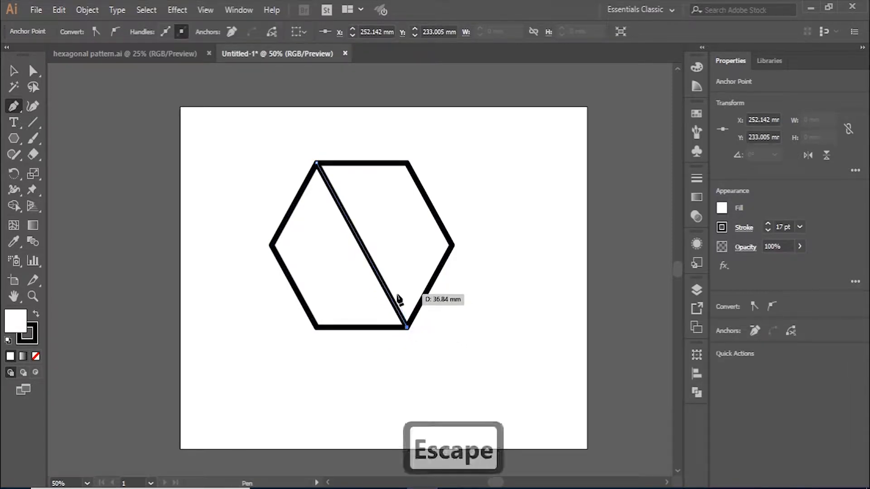
pyautogui.click(408, 164)
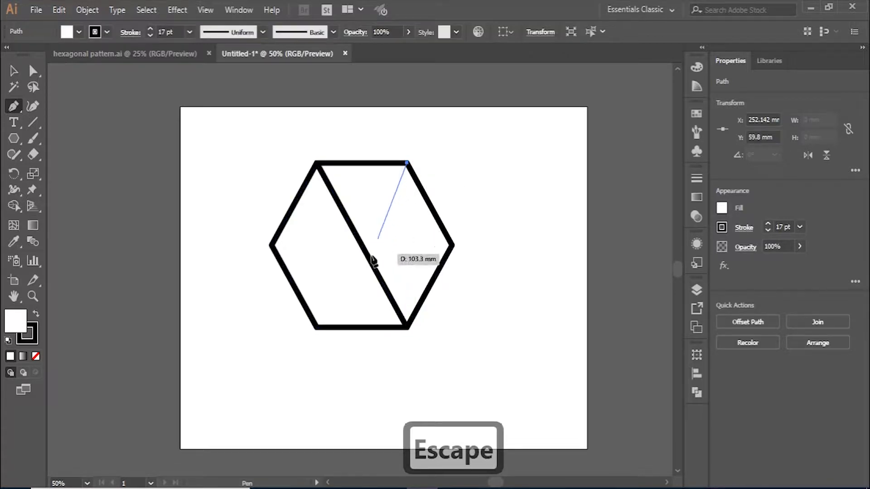
pyautogui.click(316, 328)
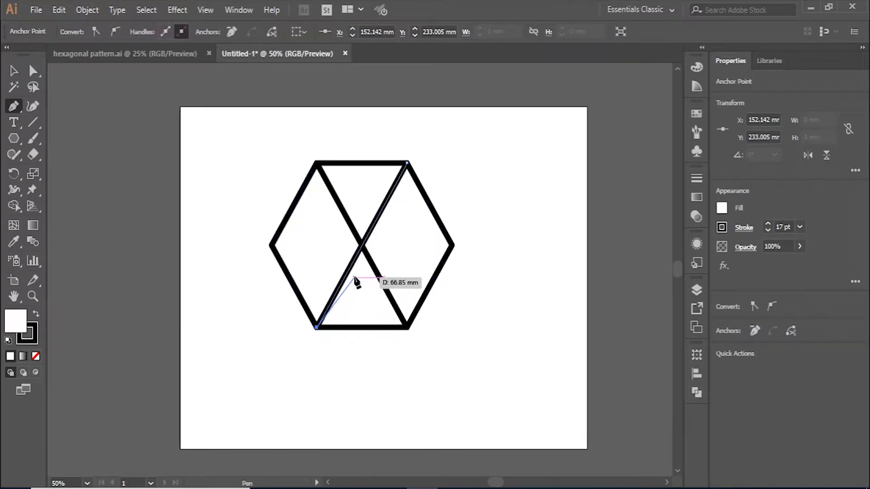
pyautogui.press('Escape')
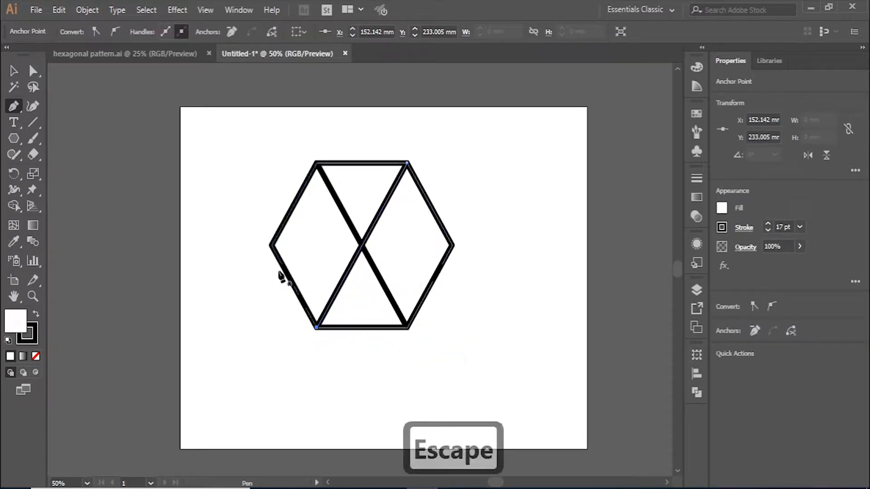
pyautogui.click(272, 245)
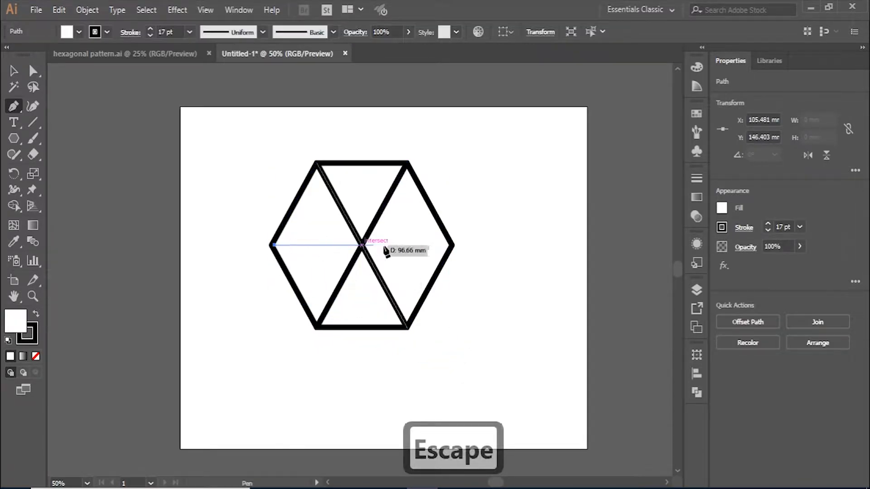
pyautogui.press('Escape')
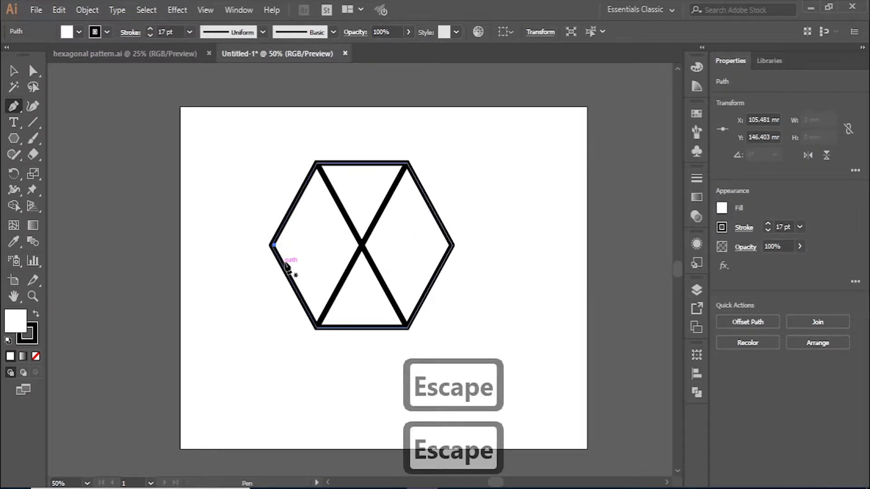
pyautogui.hotkey('ctrl', 'z')
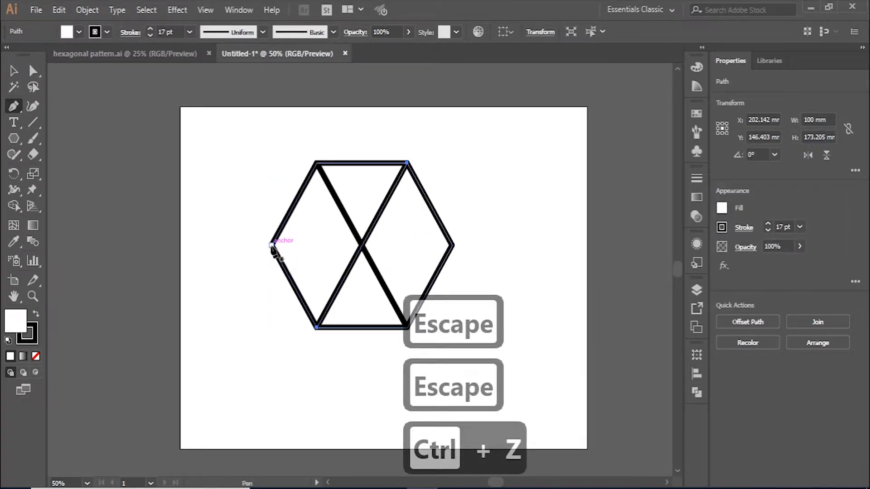
# Draw a horizontal line with the Pen tool from the hexagon's left corner to its right corner, and deselect it
pyautogui.click(272, 245)
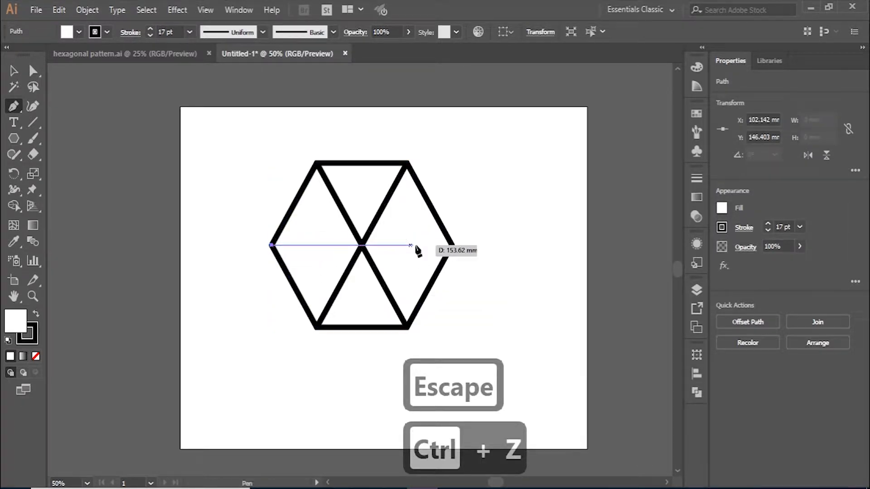
pyautogui.click(452, 246)
pyautogui.press('Escape')
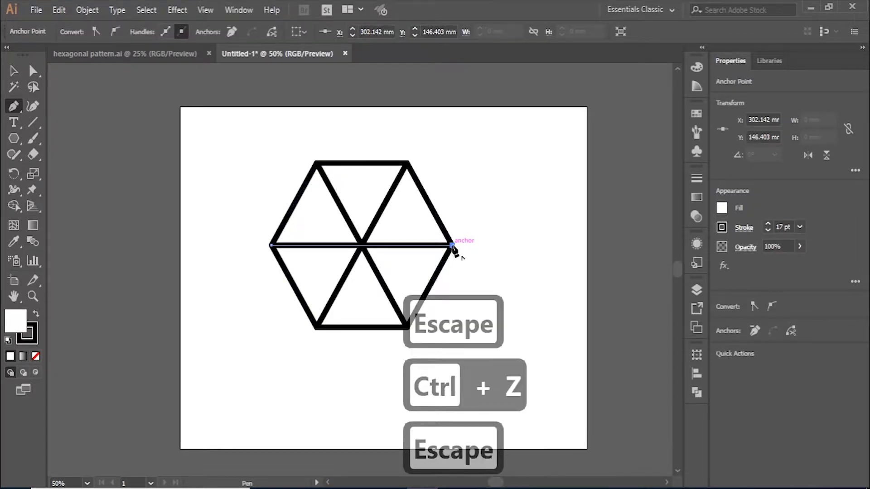
pyautogui.click(14, 70)
pyautogui.click(503, 216)
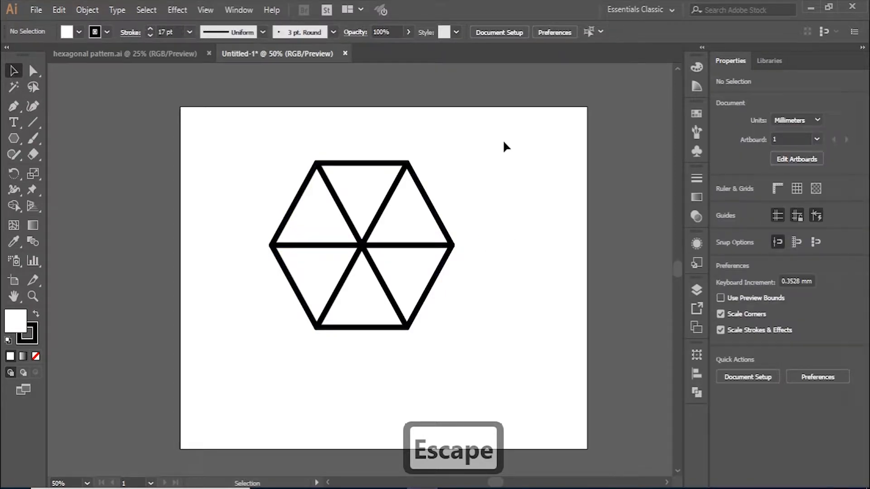
# Merge the top and upper-right, bottom and lower-right, and two left triangles into three rhombi with Shape Builder, and deselect
pyautogui.moveTo(504, 142); pyautogui.dragTo(243, 371)
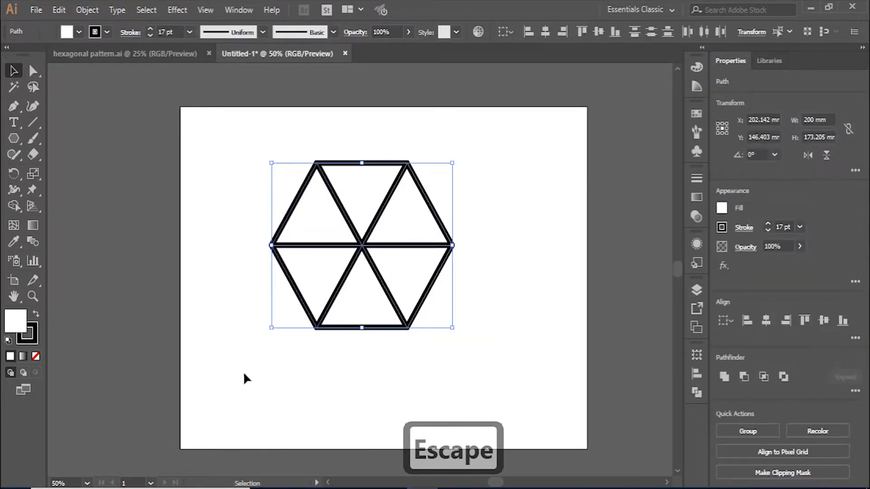
pyautogui.click(15, 210)
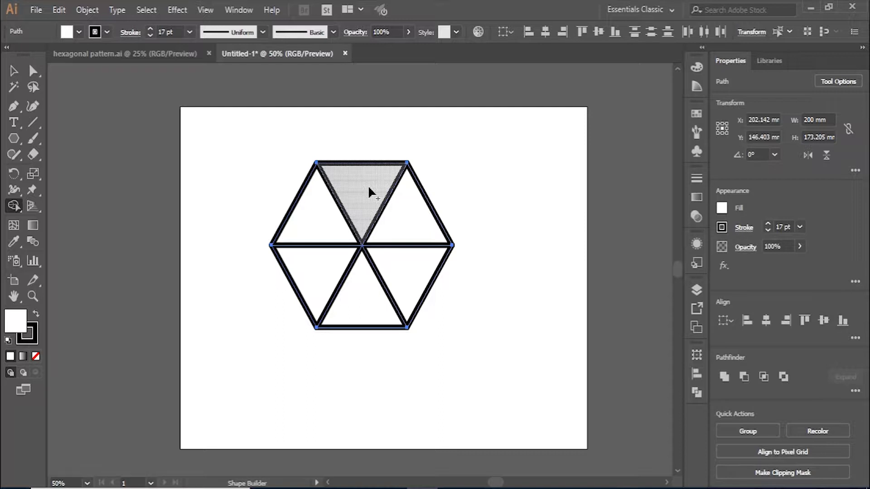
pyautogui.moveTo(368, 188); pyautogui.dragTo(401, 205)
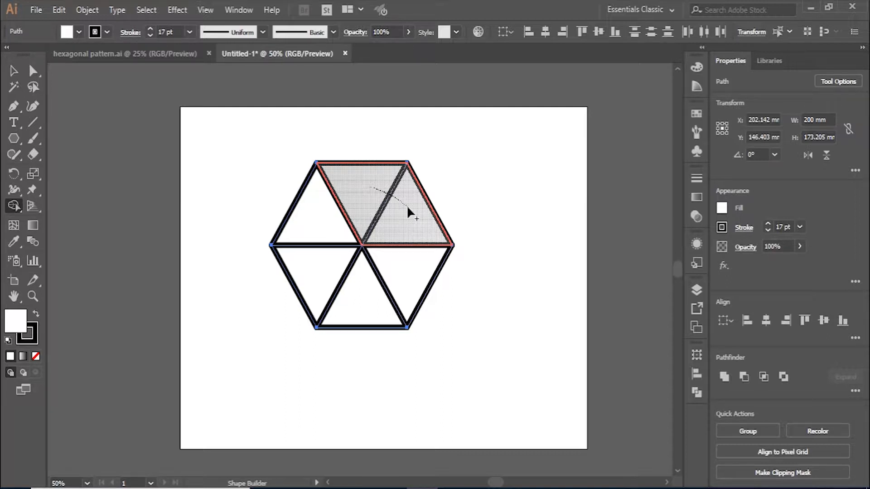
pyautogui.moveTo(407, 205); pyautogui.dragTo(407, 206)
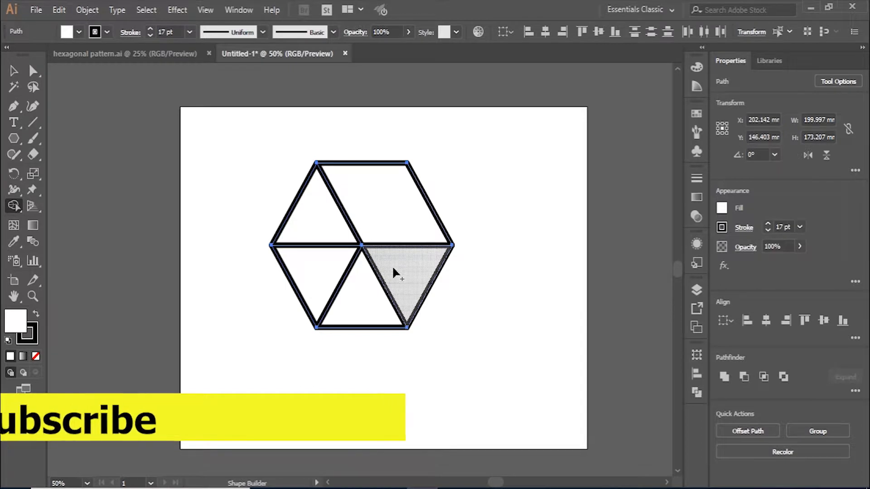
pyautogui.moveTo(392, 266)
pyautogui.mouseDown()
pyautogui.moveTo(355, 294)
pyautogui.moveTo(320, 251)
pyautogui.moveTo(317, 223)
pyautogui.mouseUp()
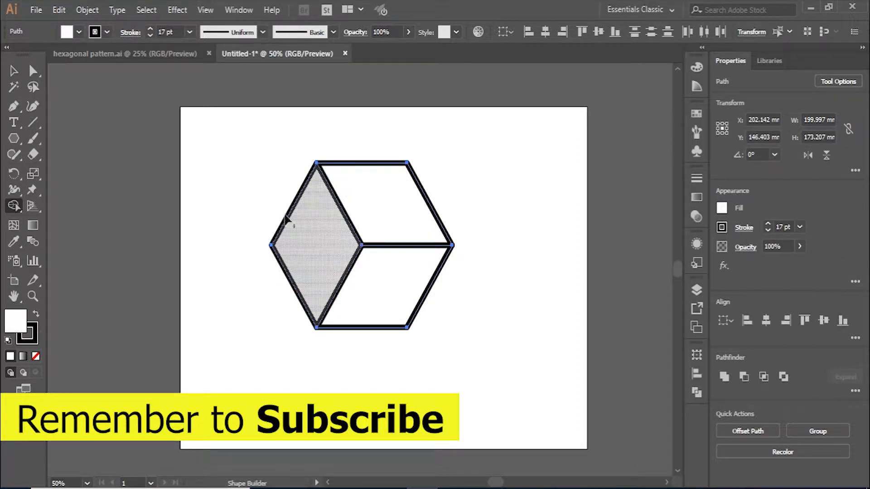
pyautogui.click(13, 71)
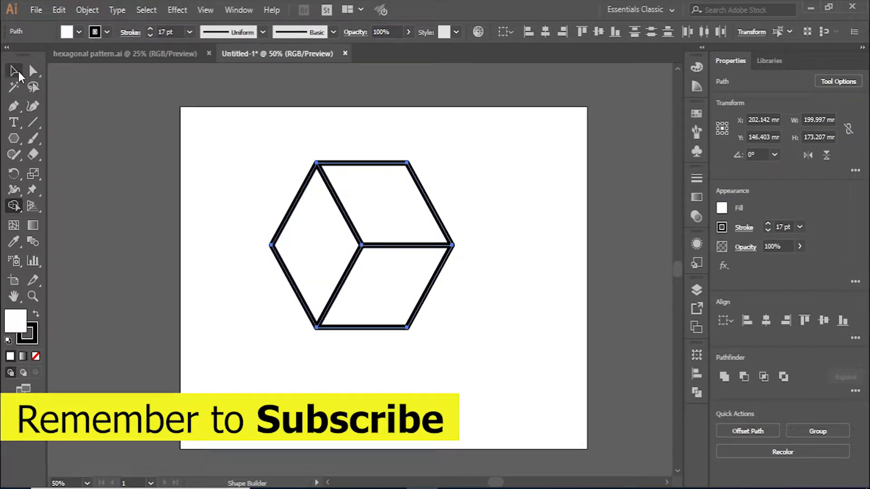
pyautogui.click(531, 228)
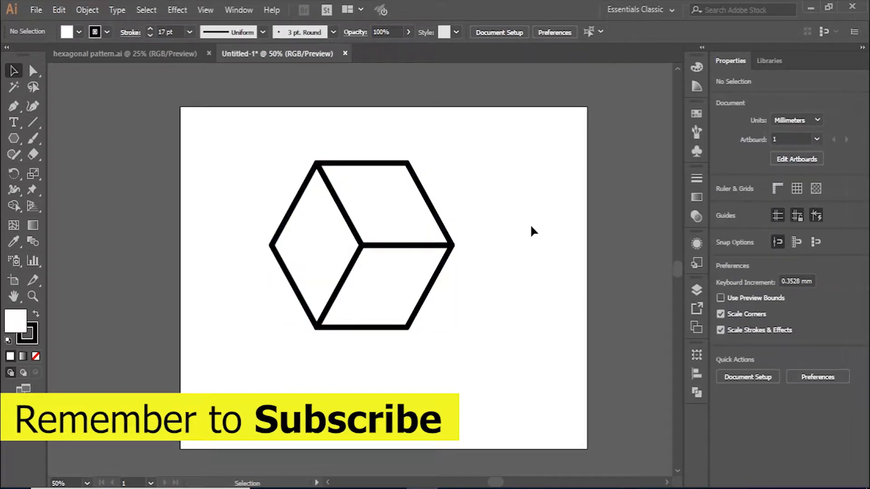
# Isolate the upper-right rhombus, cut its path at all four corners with the Scissors tool, and deselect it
pyautogui.doubleClick(432, 204)
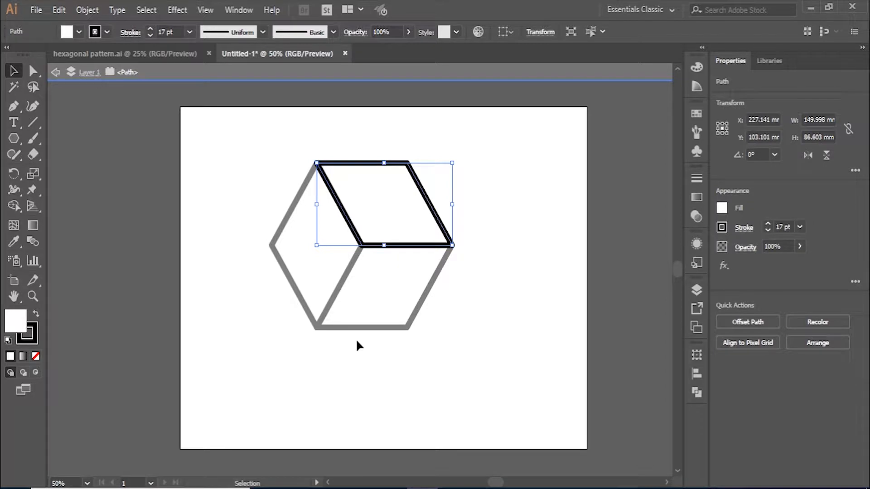
pyautogui.press('c')
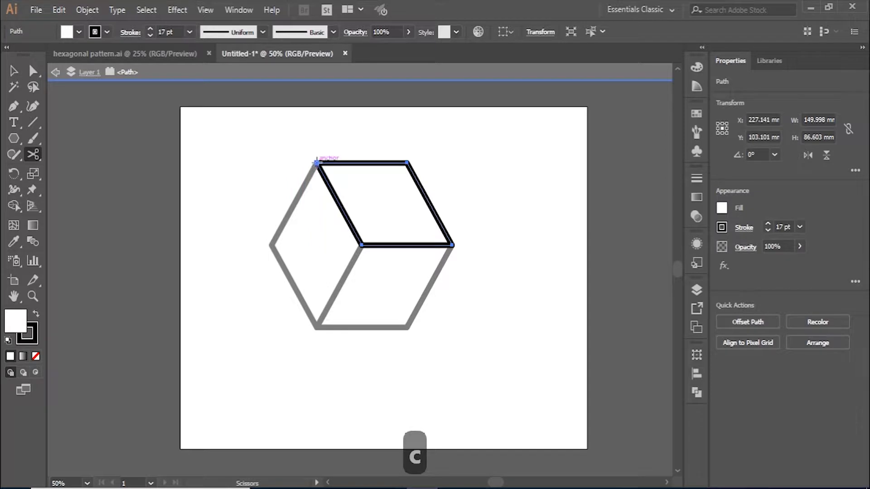
pyautogui.click(316, 162)
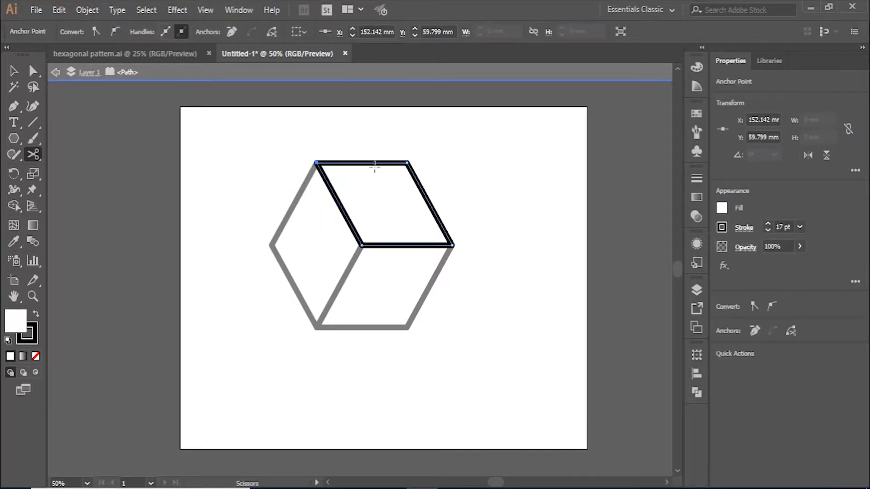
pyautogui.click(408, 163)
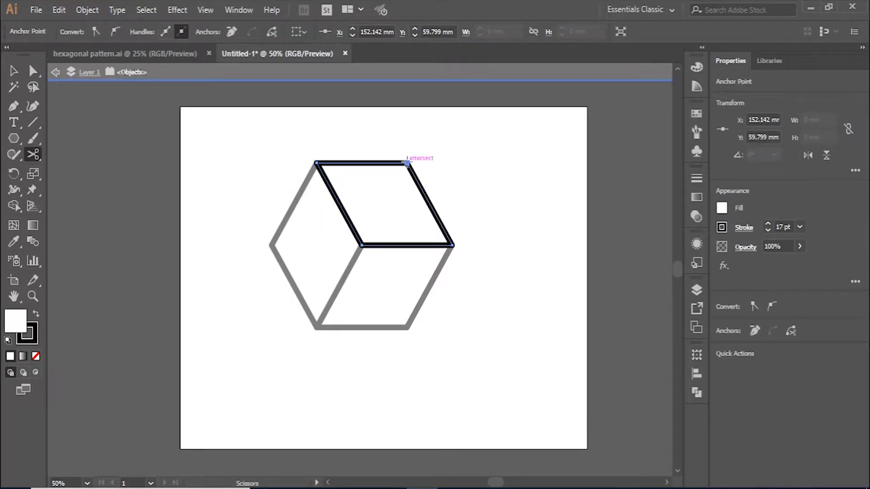
pyautogui.click(453, 245)
pyautogui.click(362, 246)
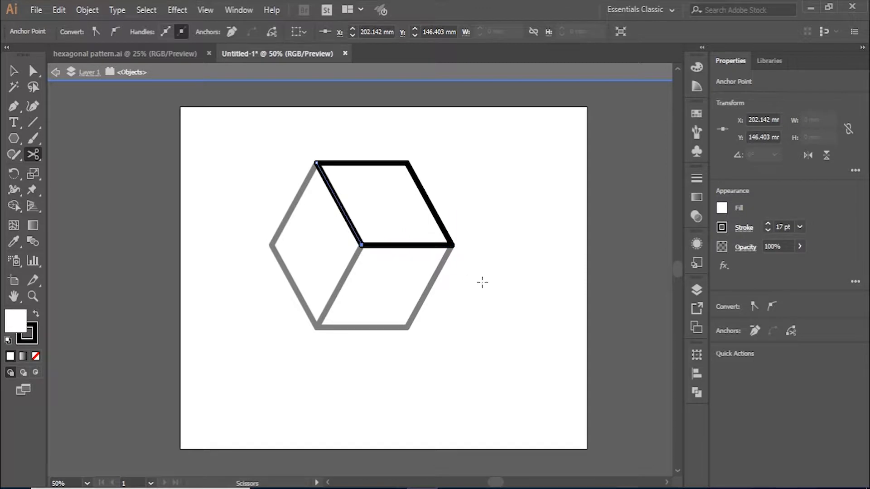
pyautogui.click(13, 70)
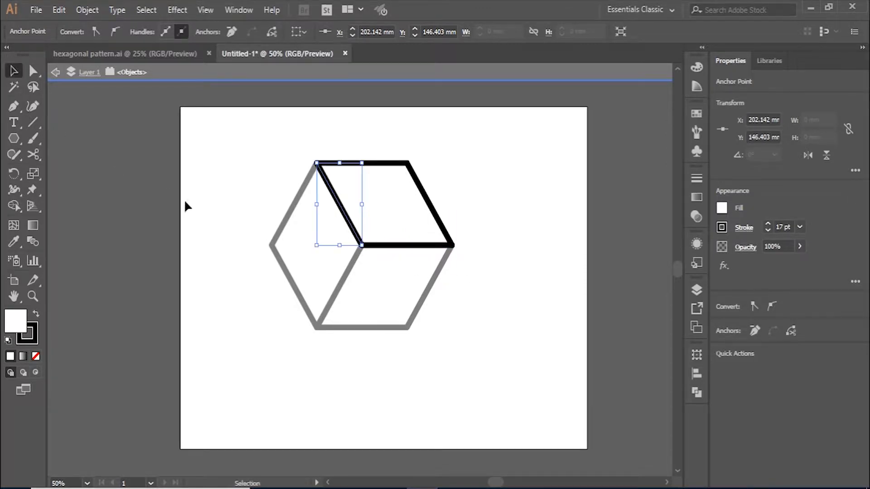
pyautogui.click(487, 190)
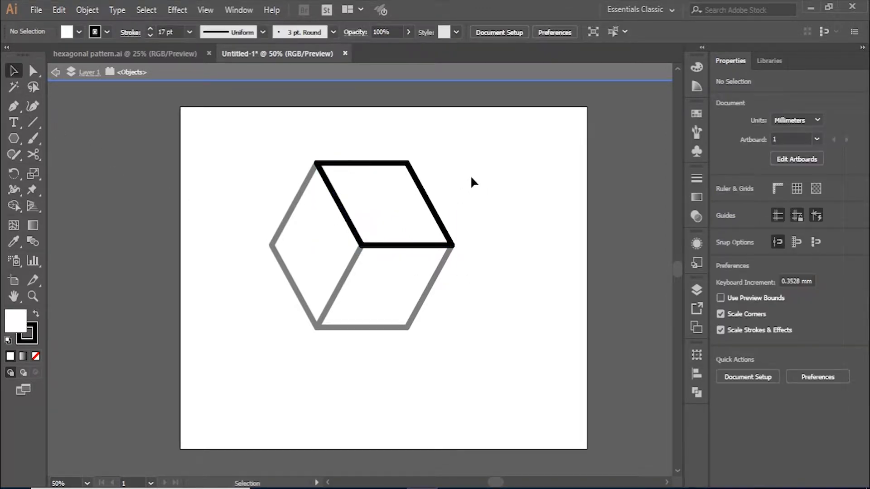
# Select the two slanted sides of the upper-right rhombus and blend them from upper corner to upper corner
pyautogui.moveTo(471, 178); pyautogui.dragTo(328, 224)
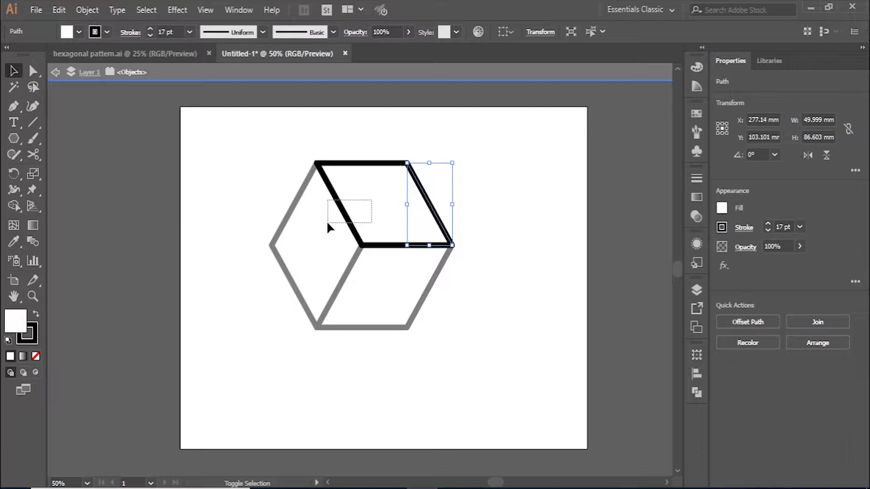
pyautogui.moveTo(328, 223); pyautogui.dragTo(320, 226)
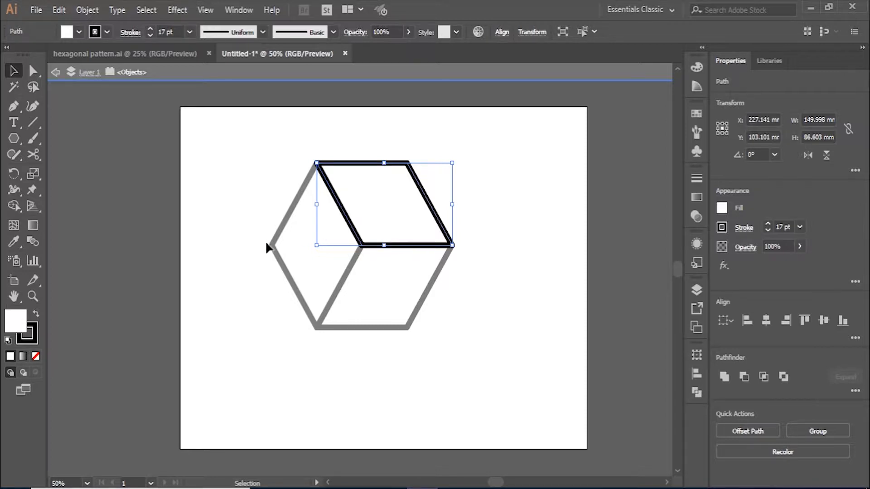
pyautogui.click(37, 243)
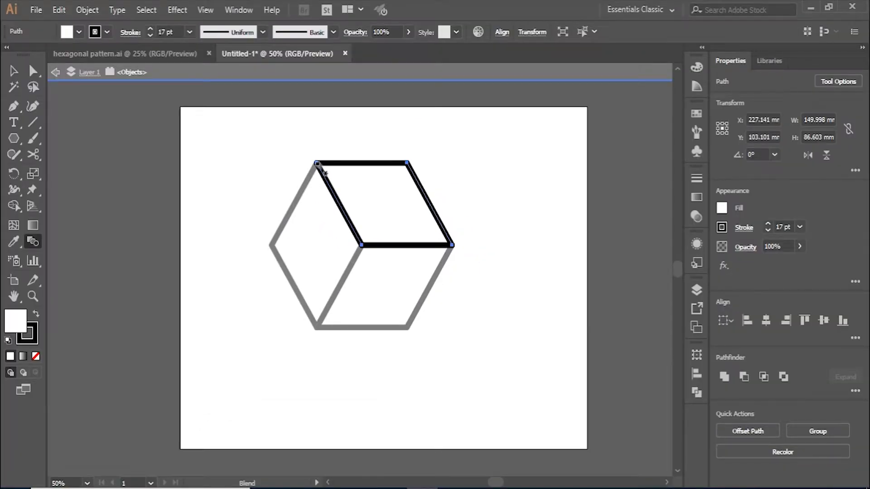
pyautogui.click(408, 164)
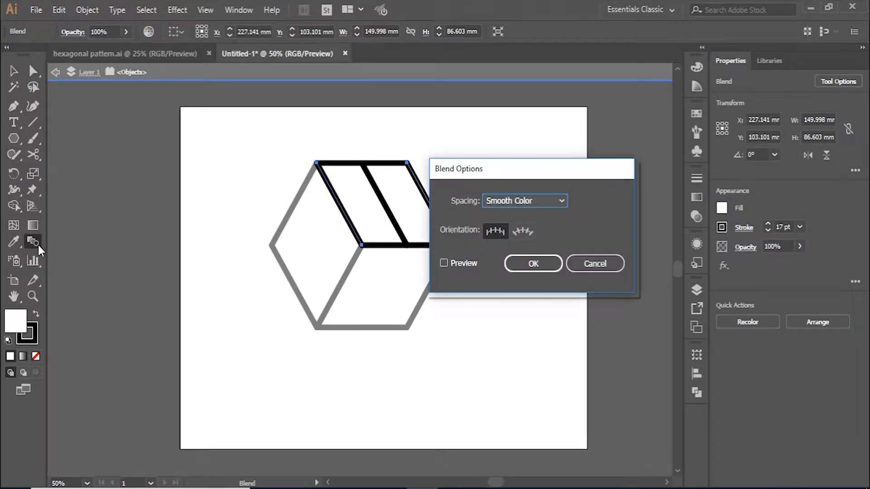
# Set the upper-right rhombus's blend spacing to Specified Steps with 3 steps, preview it, and apply
pyautogui.click(564, 202)
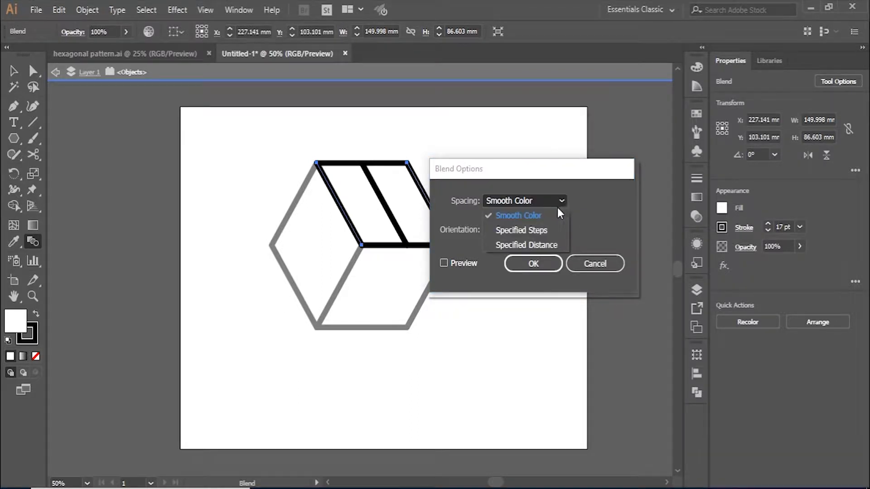
pyautogui.click(542, 231)
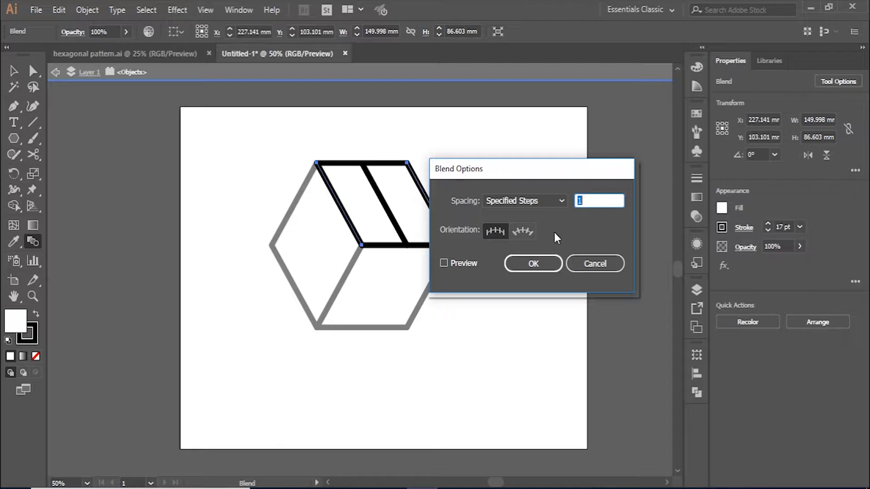
pyautogui.write('3')
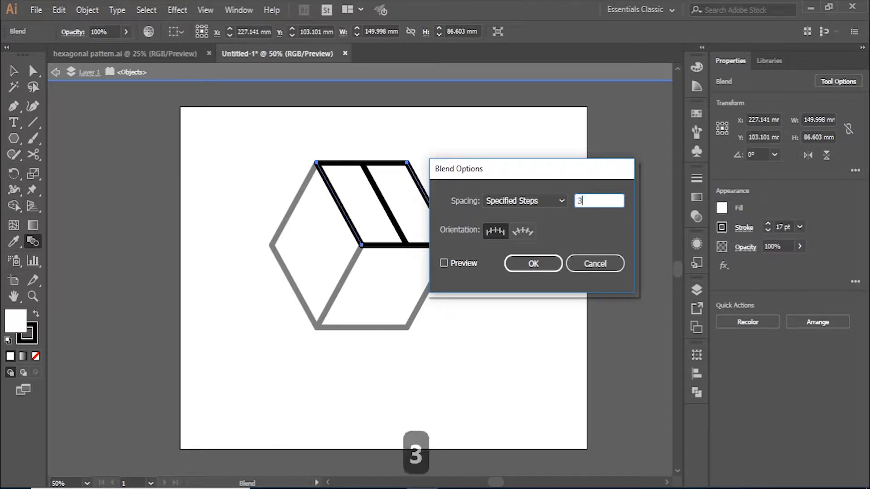
pyautogui.click(444, 264)
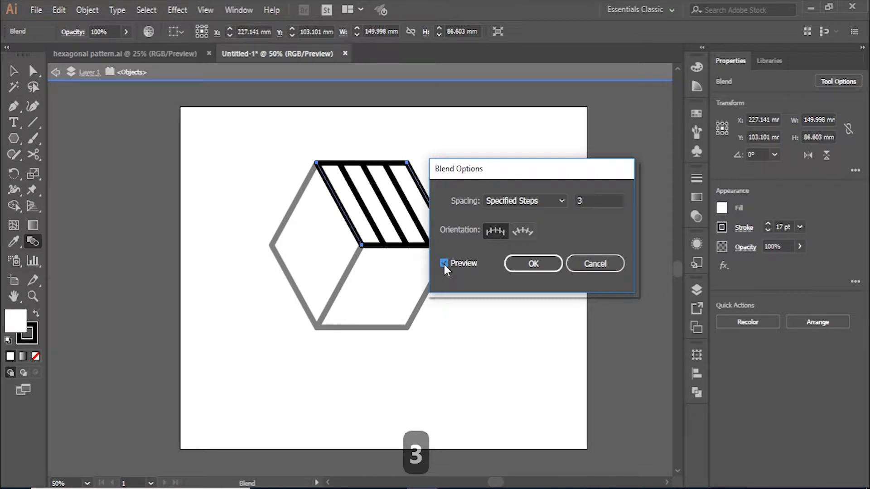
pyautogui.click(531, 266)
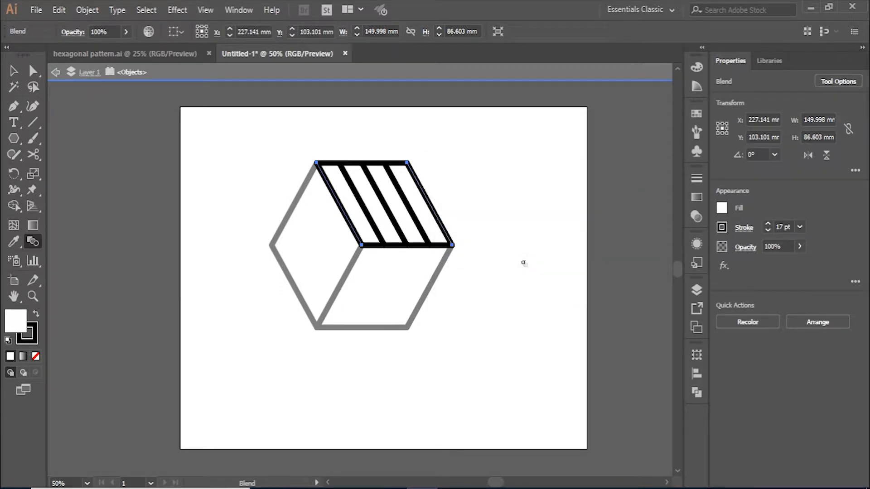
# Group the blended lines with the other sides of the upper-right rhombus and exit isolation mode
pyautogui.click(14, 70)
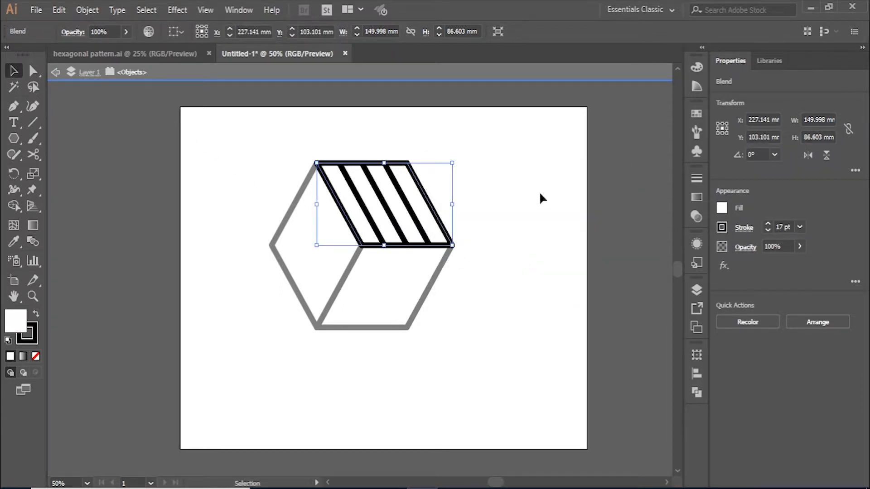
pyautogui.moveTo(527, 129); pyautogui.dragTo(287, 269)
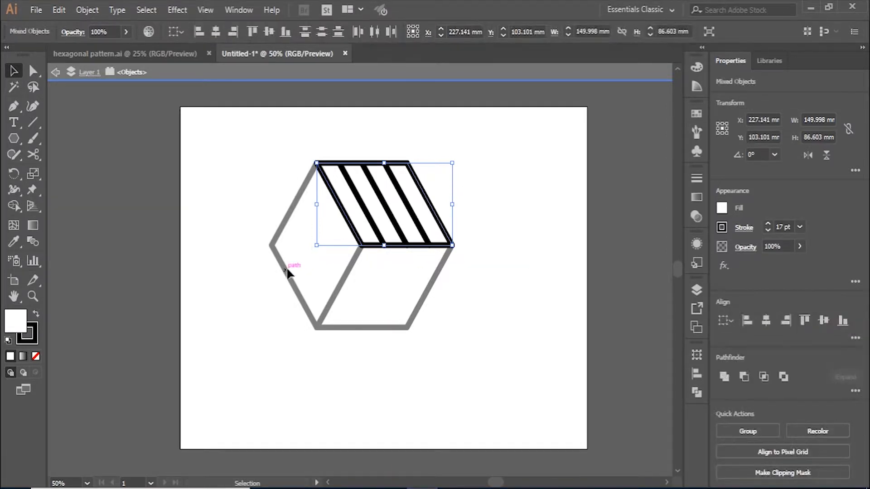
pyautogui.rightClick(437, 213)
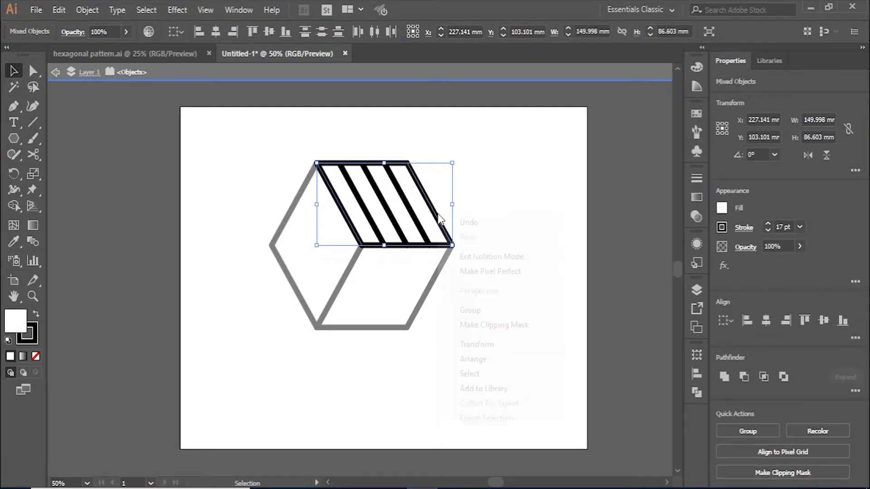
pyautogui.click(506, 310)
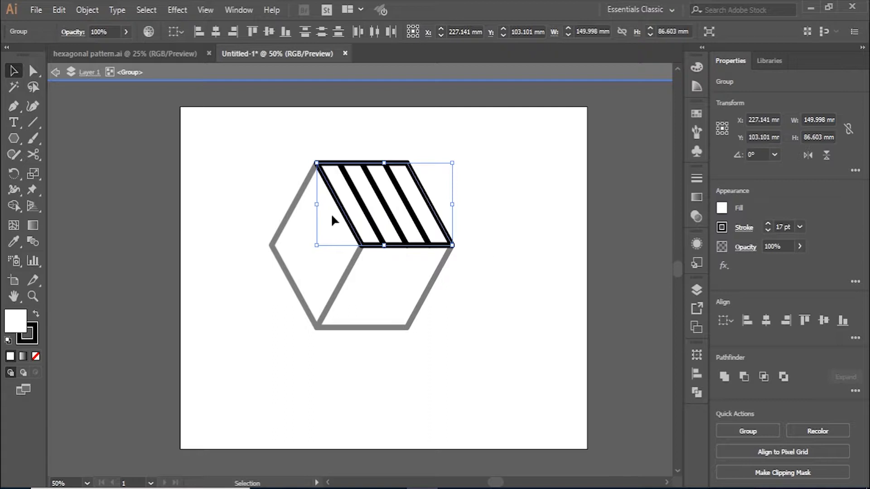
pyautogui.click(55, 73)
pyautogui.click(55, 72)
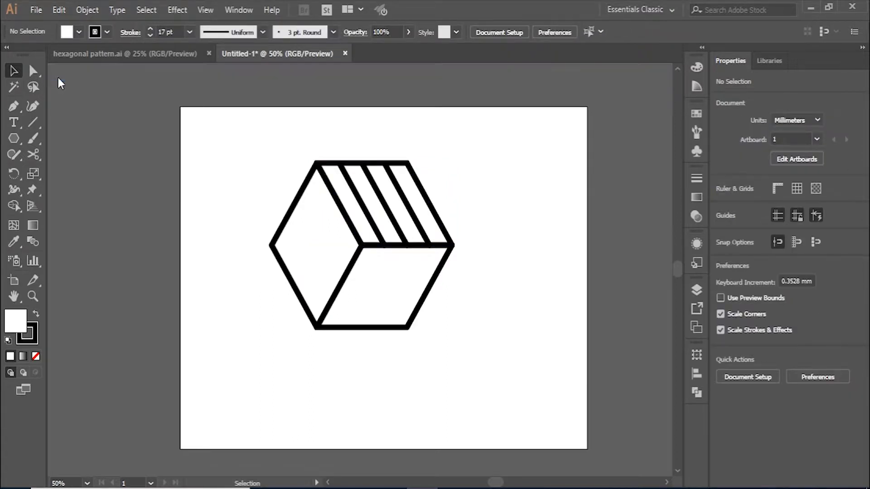
# Isolate the left rhombus and cut its path at all four corners with the Scissors tool
pyautogui.doubleClick(292, 220)
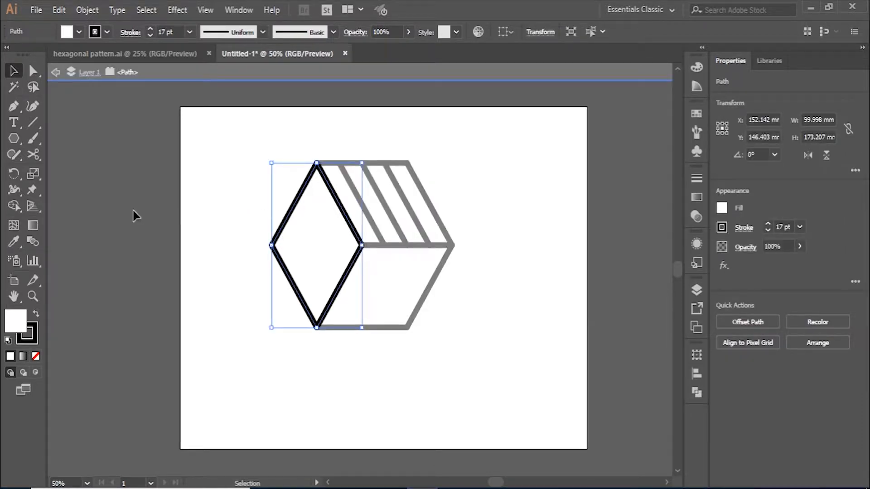
pyautogui.click(37, 243)
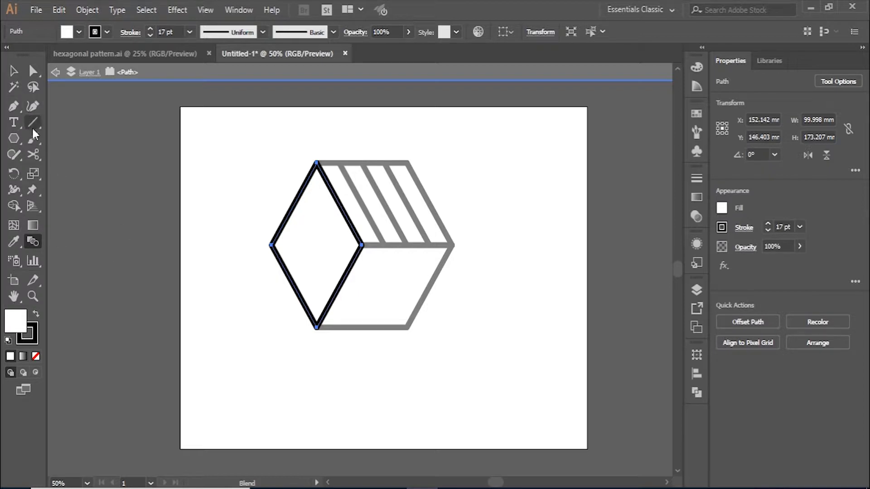
pyautogui.press('c')
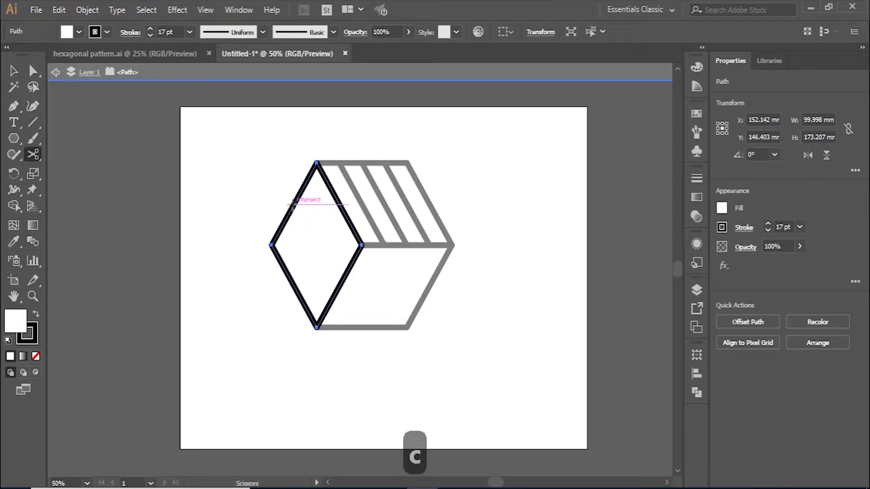
pyautogui.click(316, 162)
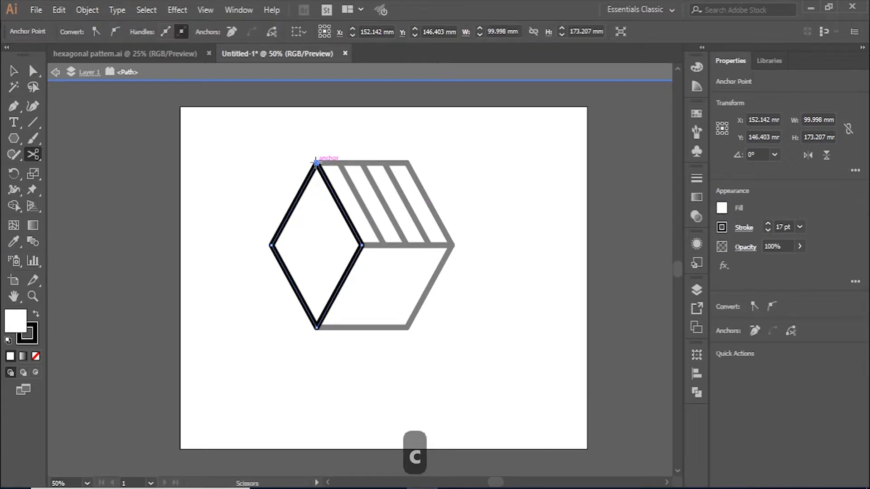
pyautogui.click(361, 245)
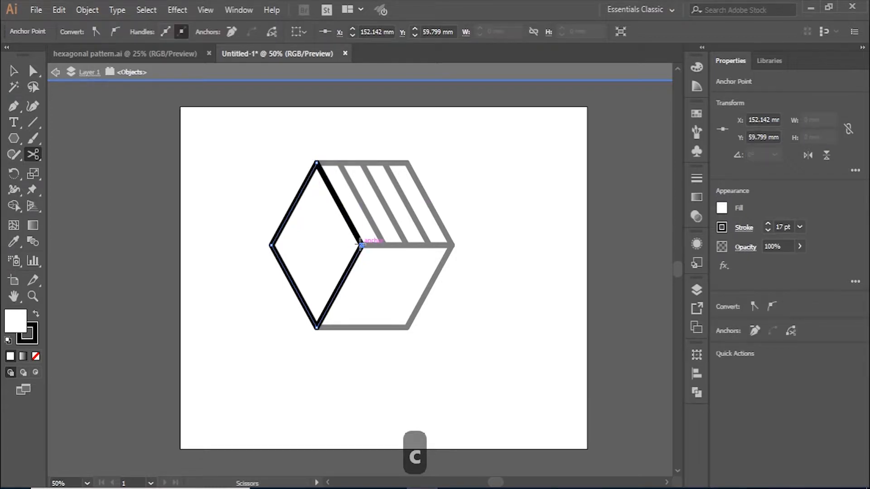
pyautogui.click(315, 327)
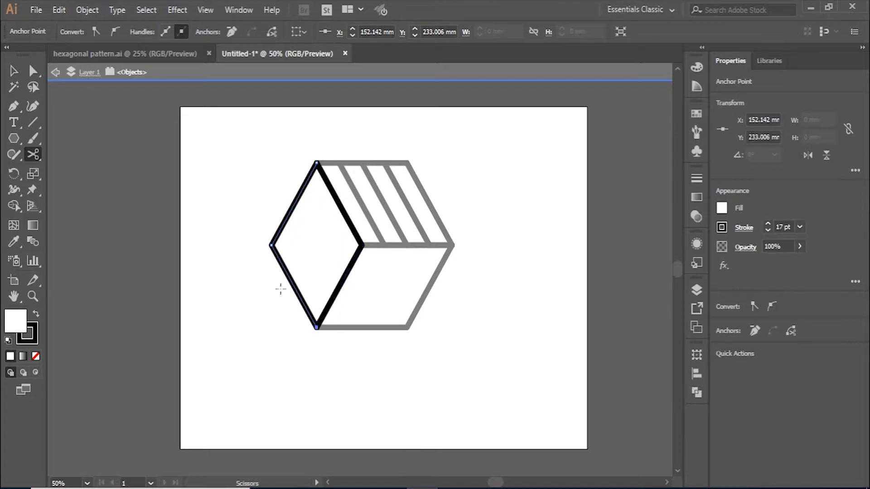
pyautogui.click(271, 245)
# Select the upper-left and lower-right sides of the left rhombus and blend them between their upper ends
pyautogui.press('v')
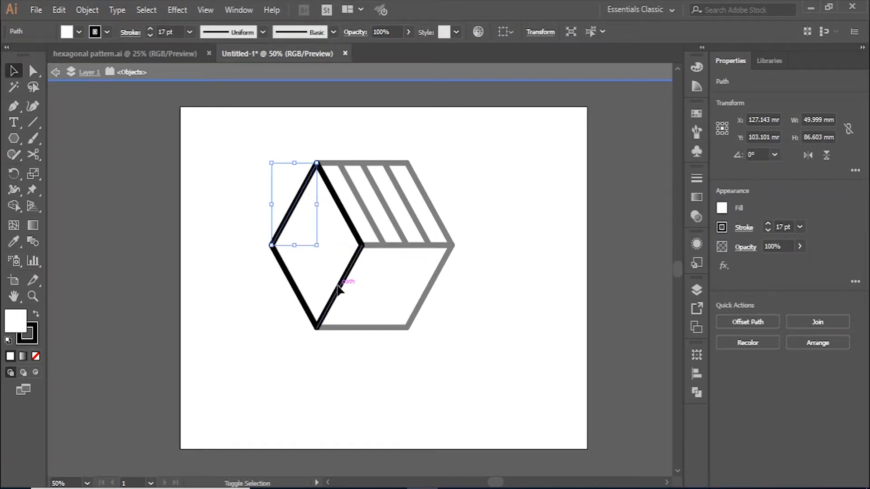
pyautogui.keyDown('shift'); pyautogui.click(340, 285); pyautogui.keyUp('shift')
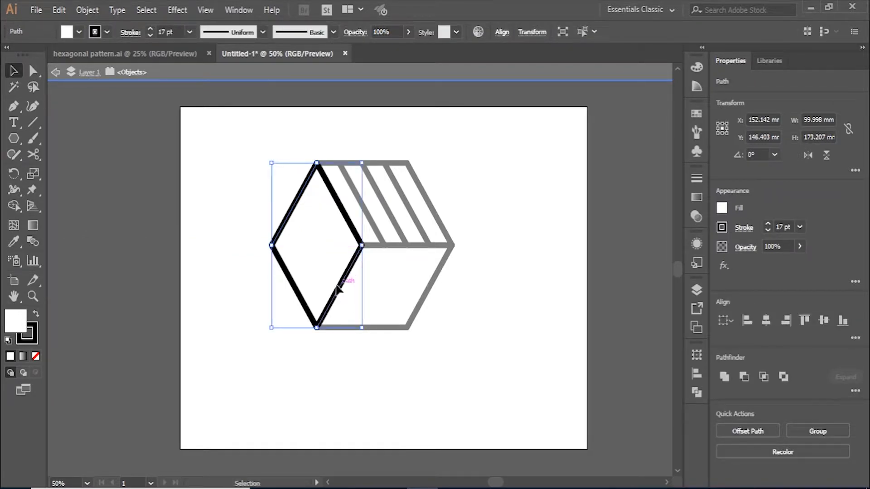
pyautogui.click(28, 245)
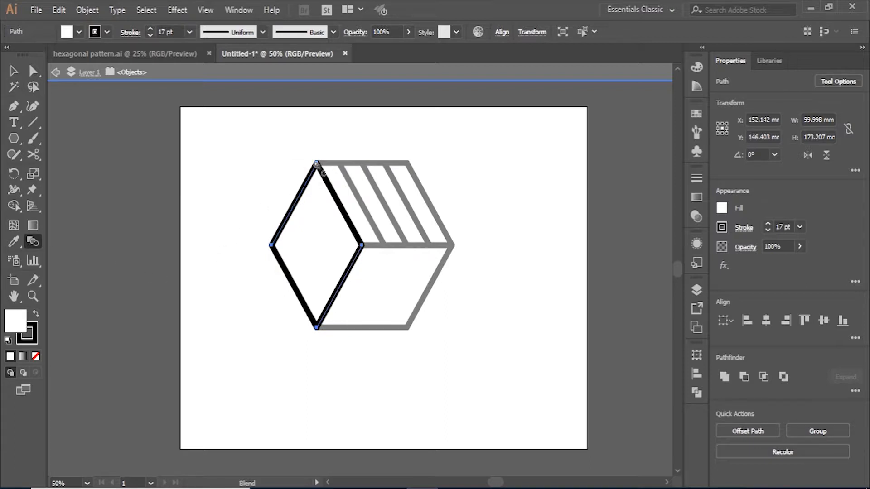
pyautogui.click(317, 164)
pyautogui.click(362, 245)
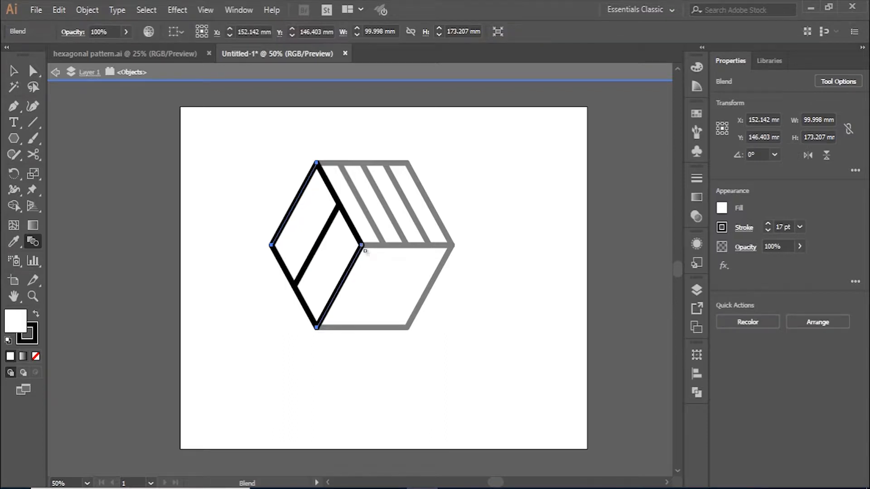
pyautogui.click(13, 71)
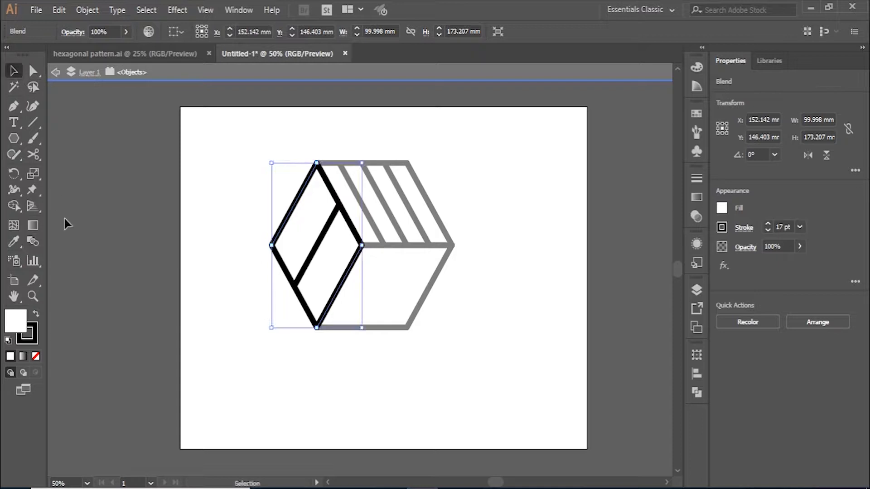
# Set the left rhombus's blend spacing to Specified Steps with 3 steps, preview it, and apply
pyautogui.doubleClick(33, 242)
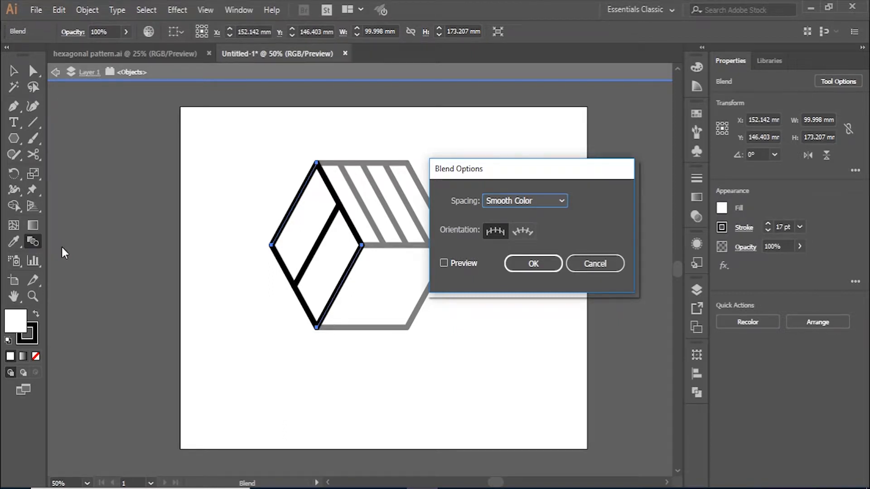
pyautogui.click(562, 201)
pyautogui.click(551, 230)
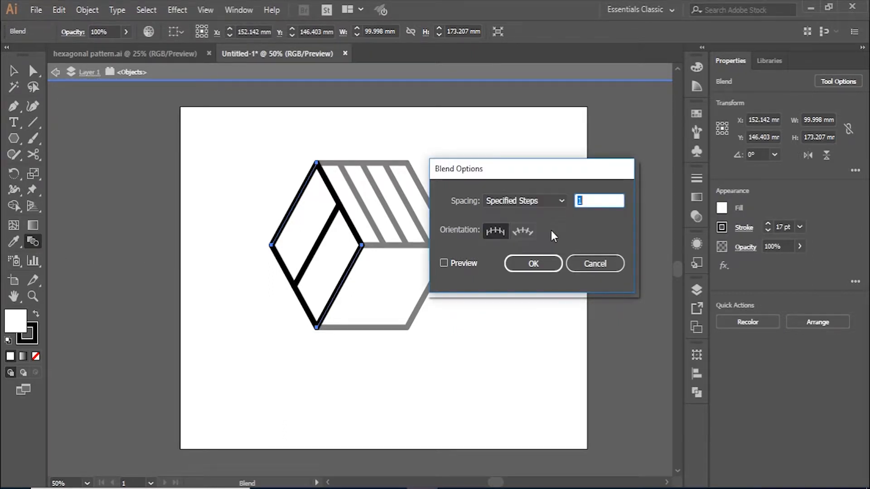
pyautogui.write('3')
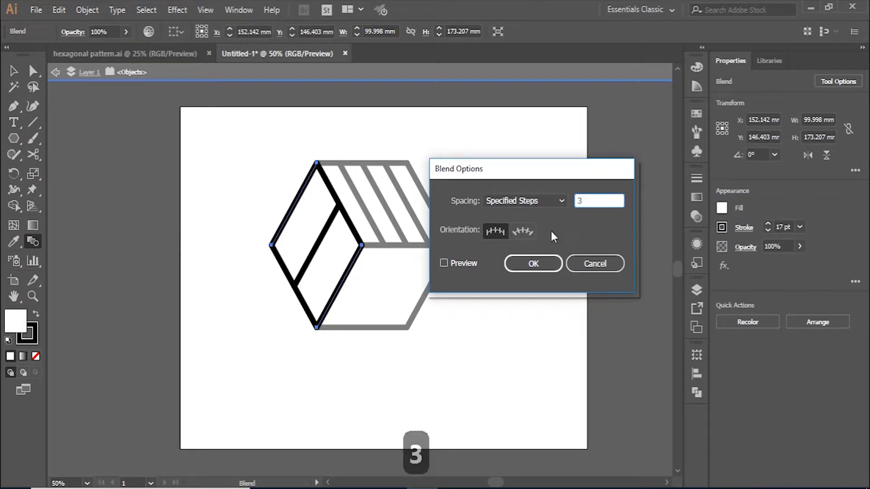
pyautogui.click(443, 263)
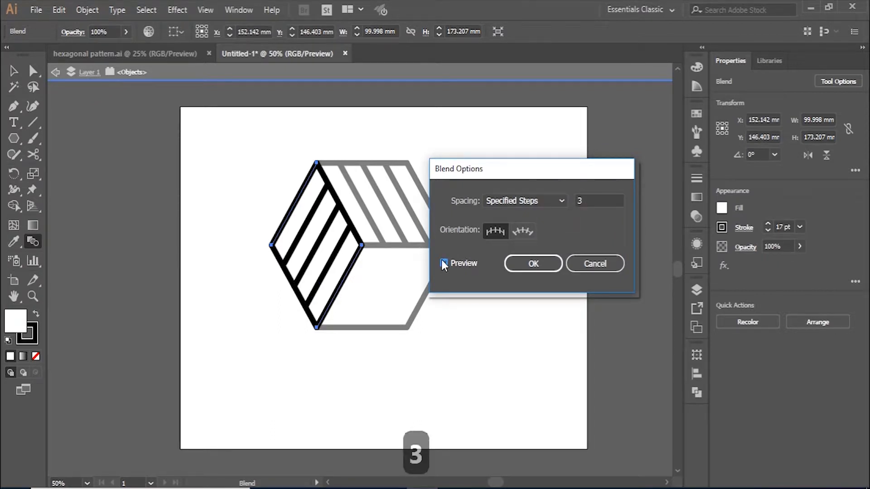
pyautogui.click(529, 264)
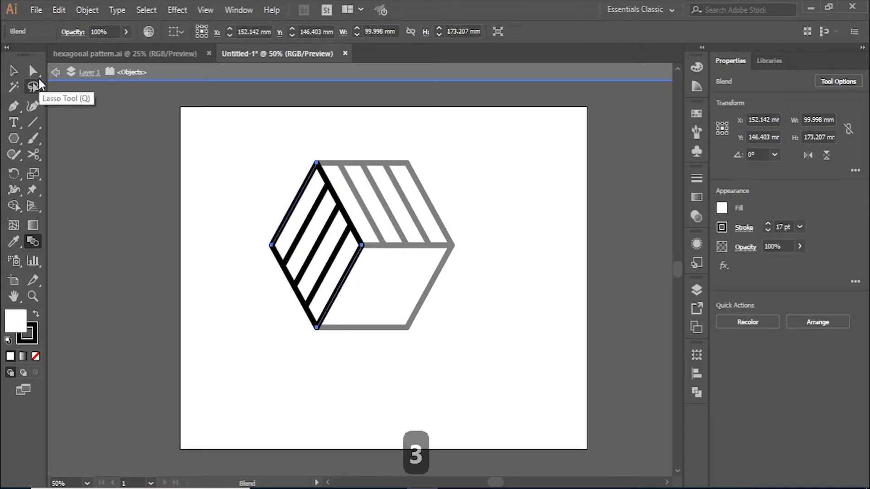
# Group the left rhombus's blended lines with its other two sides and exit isolation mode
pyautogui.press('v')
pyautogui.moveTo(394, 107); pyautogui.dragTo(236, 369)
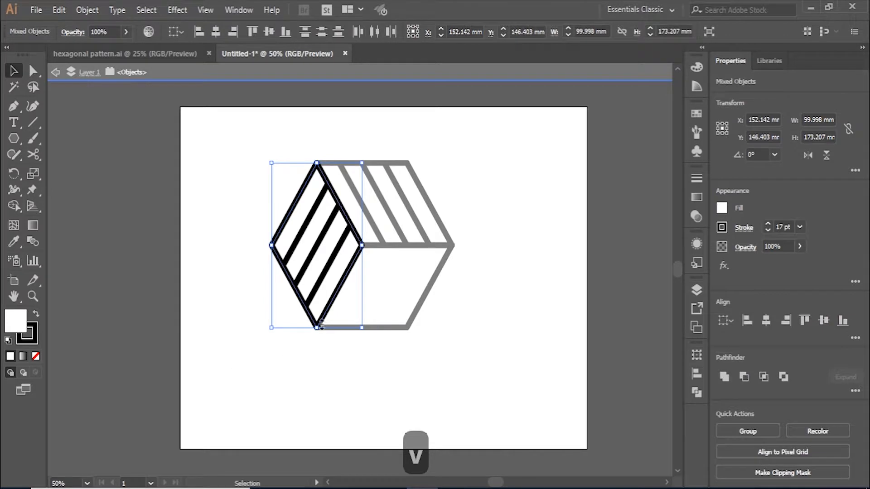
pyautogui.rightClick(355, 226)
pyautogui.click(404, 323)
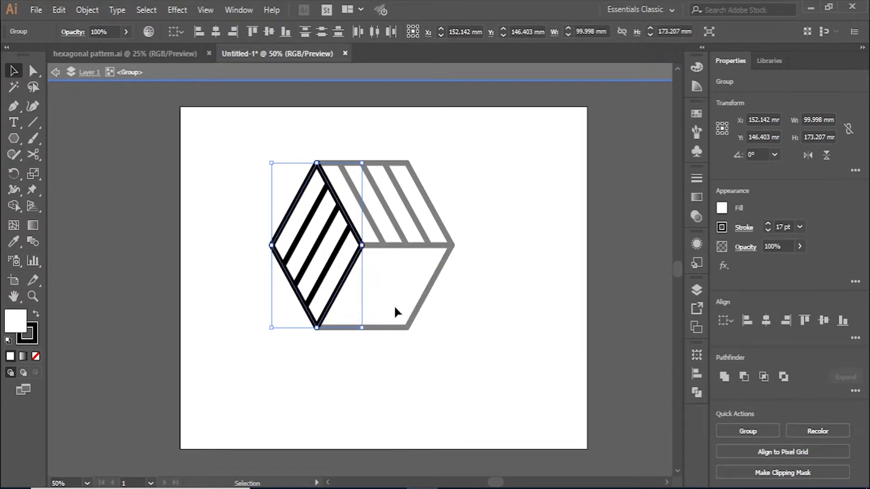
pyautogui.click(61, 73)
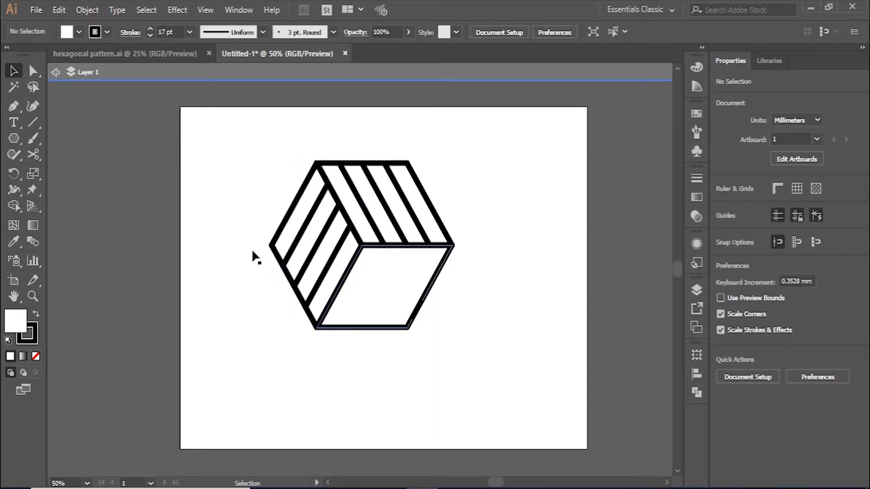
pyautogui.click(55, 72)
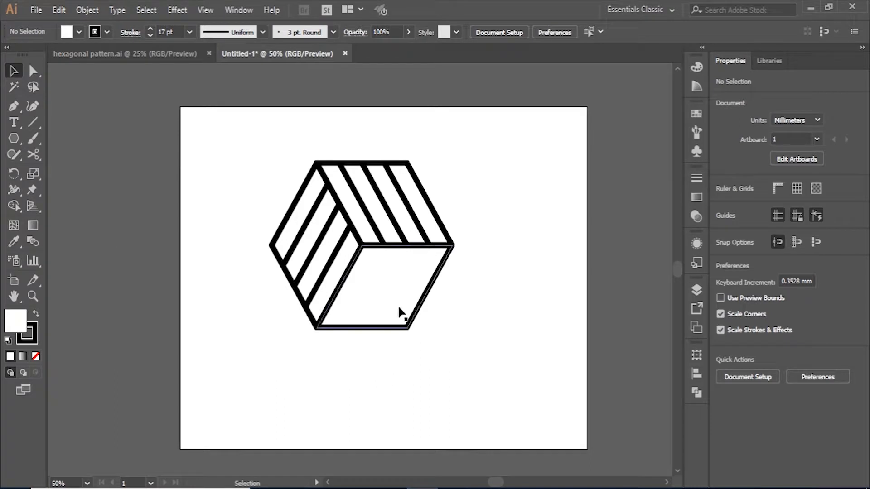
# Isolate the lower-right rhombus and cut its path at all four corners with the Scissors tool
pyautogui.doubleClick(421, 307)
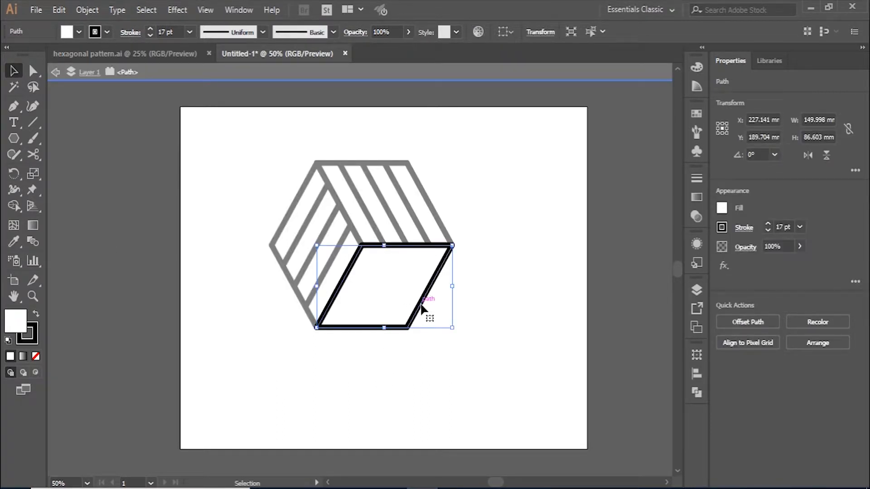
pyautogui.press('c')
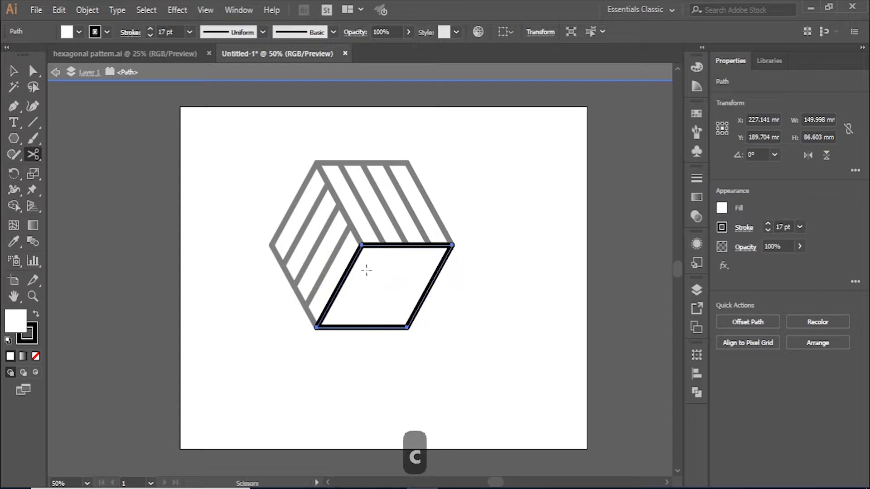
pyautogui.click(361, 245)
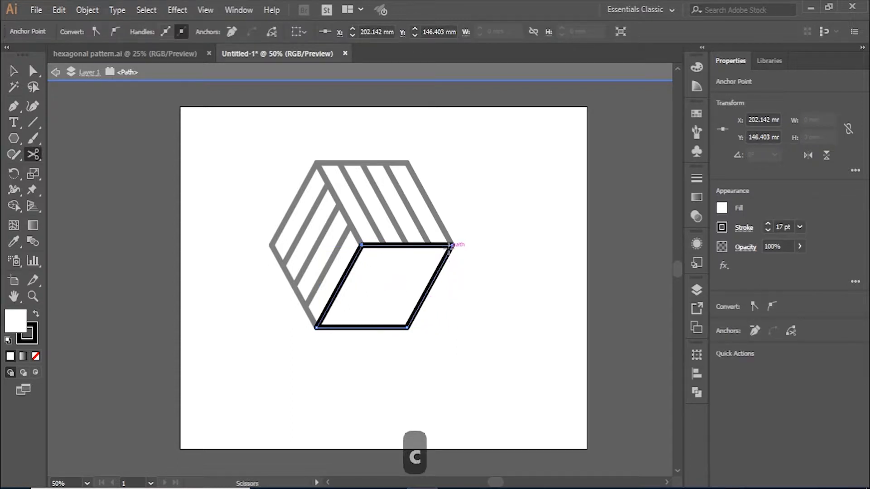
pyautogui.click(453, 245)
pyautogui.click(407, 328)
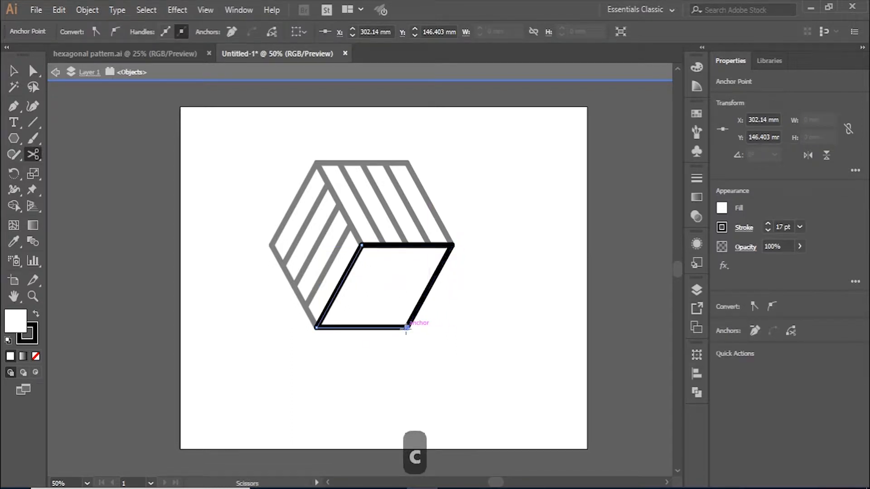
pyautogui.click(317, 327)
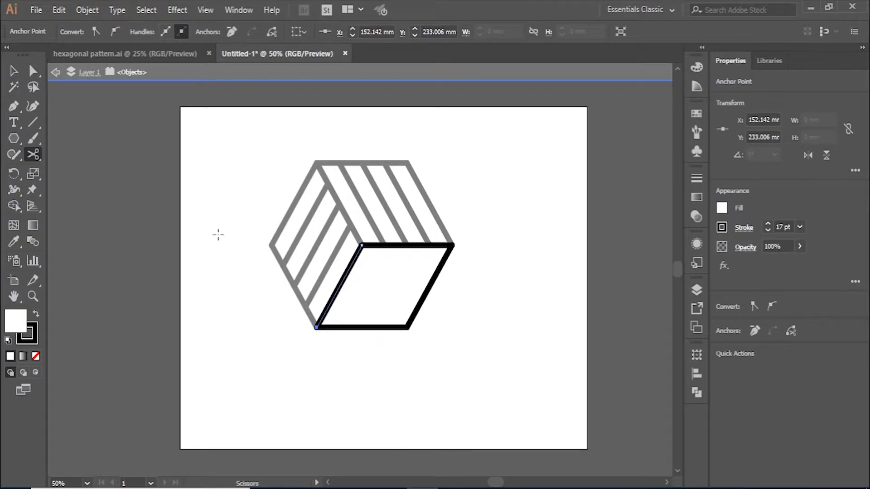
# Select the top and bottom sides of the lower-right rhombus and blend them between their left ends
pyautogui.click(13, 75)
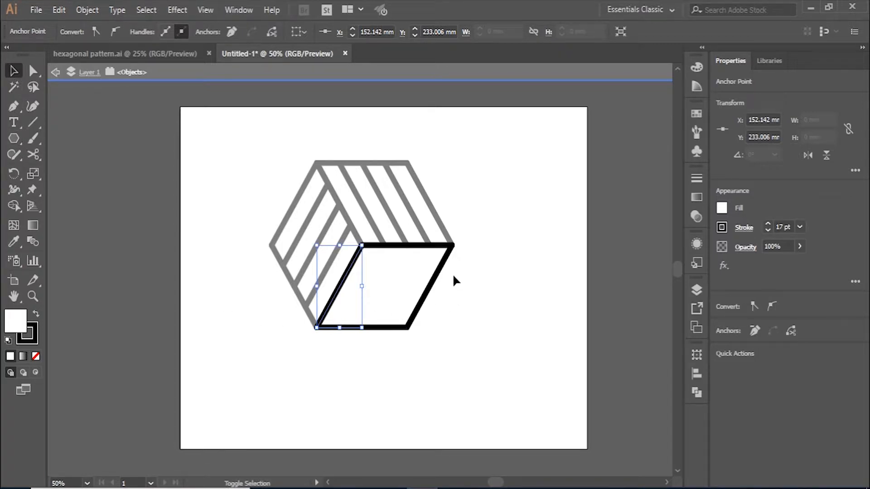
pyautogui.click(408, 246)
pyautogui.moveTo(390, 298); pyautogui.dragTo(350, 356)
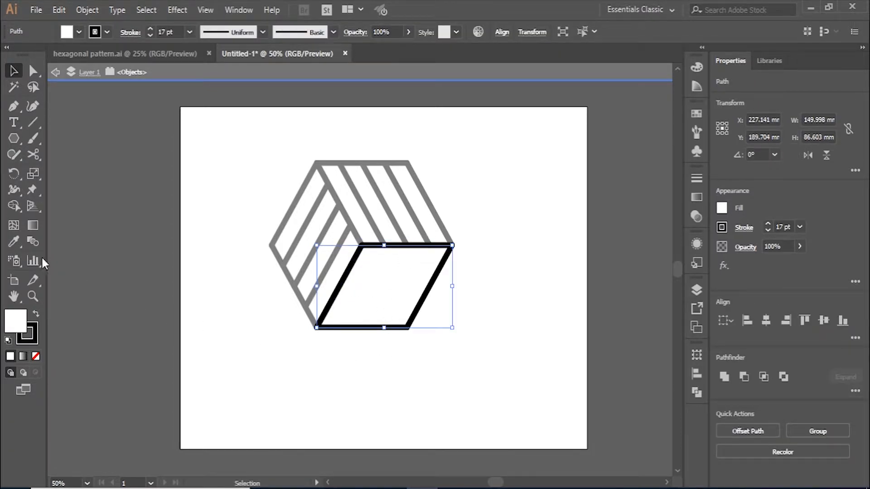
pyautogui.click(32, 244)
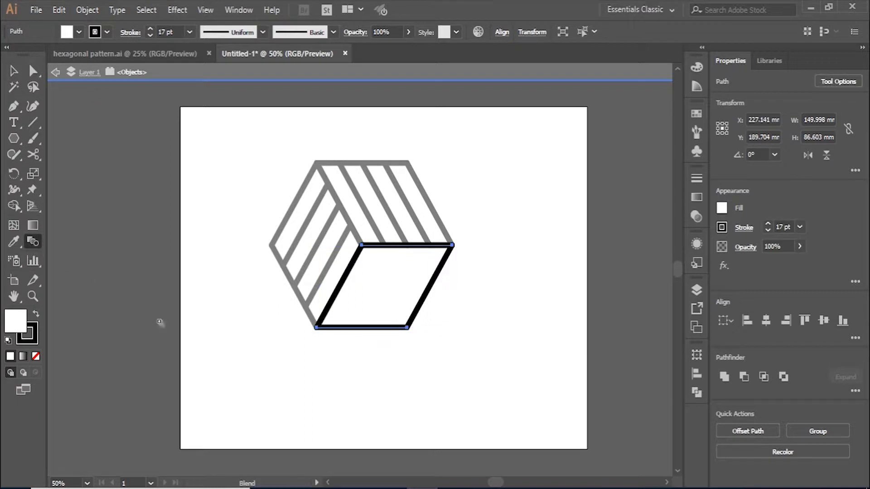
pyautogui.click(317, 327)
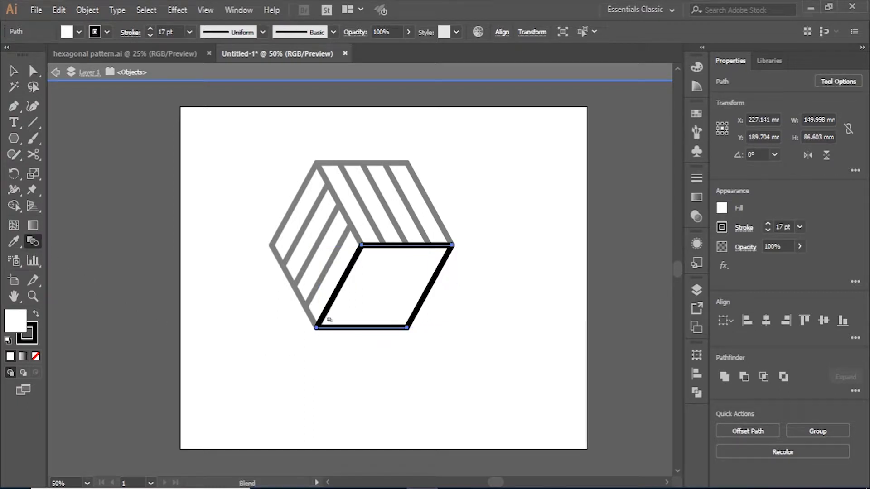
pyautogui.click(362, 246)
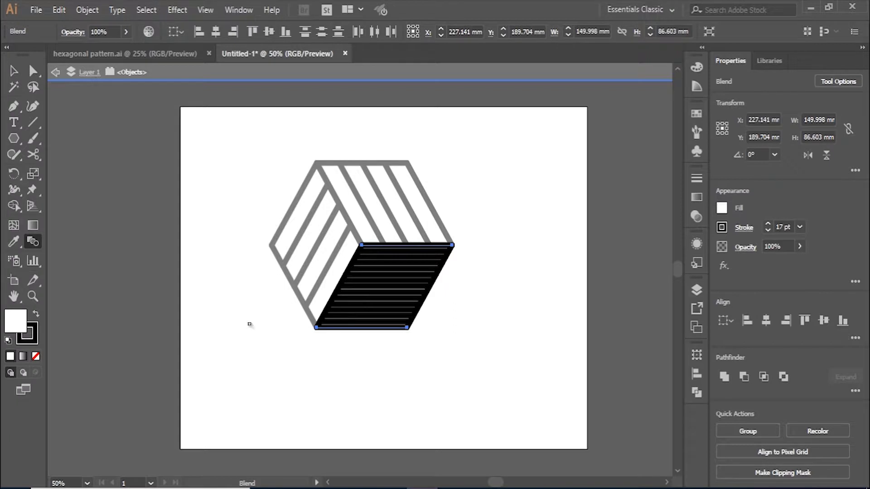
# Set the lower-right rhombus's blend spacing to Specified Steps with 3 steps, preview it, and apply
pyautogui.doubleClick(39, 241)
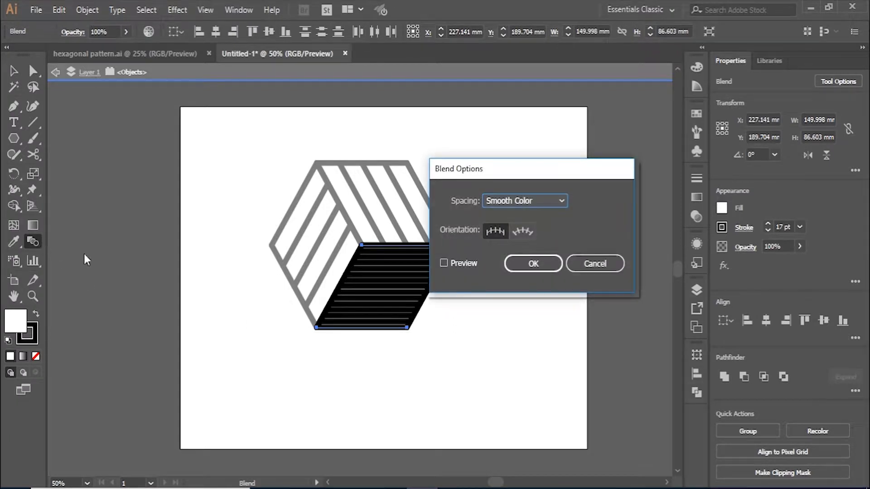
pyautogui.click(523, 203)
pyautogui.click(528, 227)
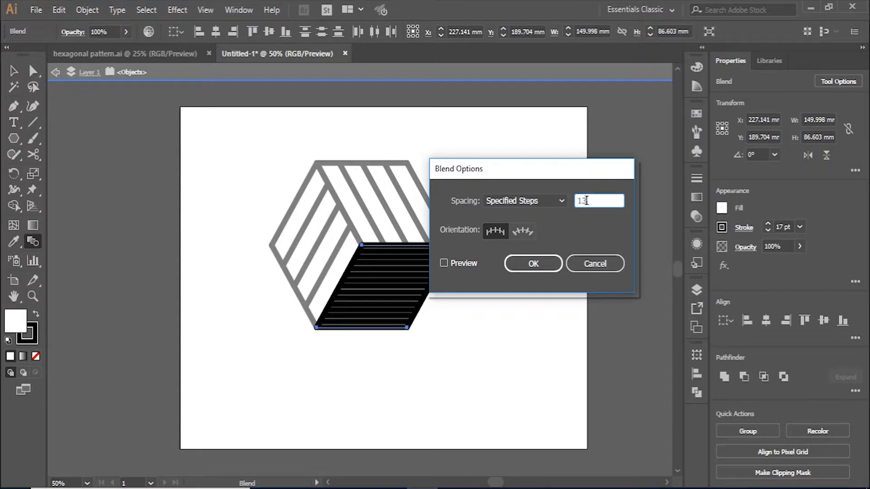
pyautogui.write('3')
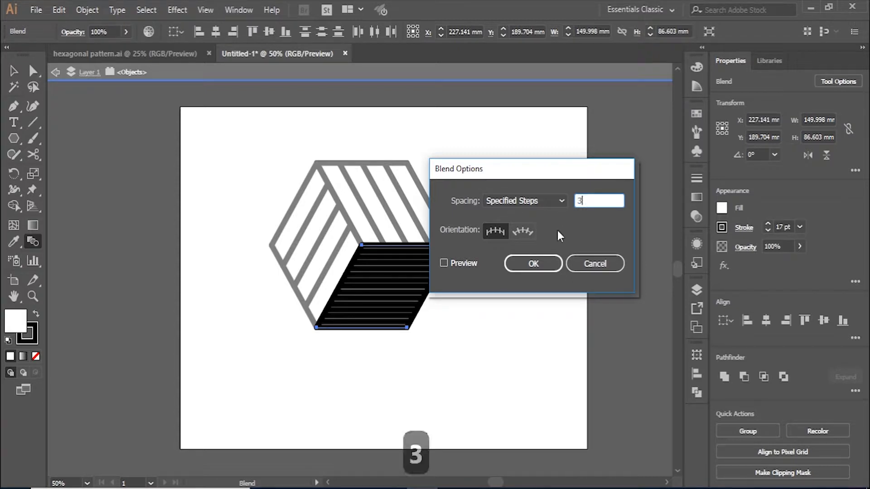
pyautogui.click(469, 264)
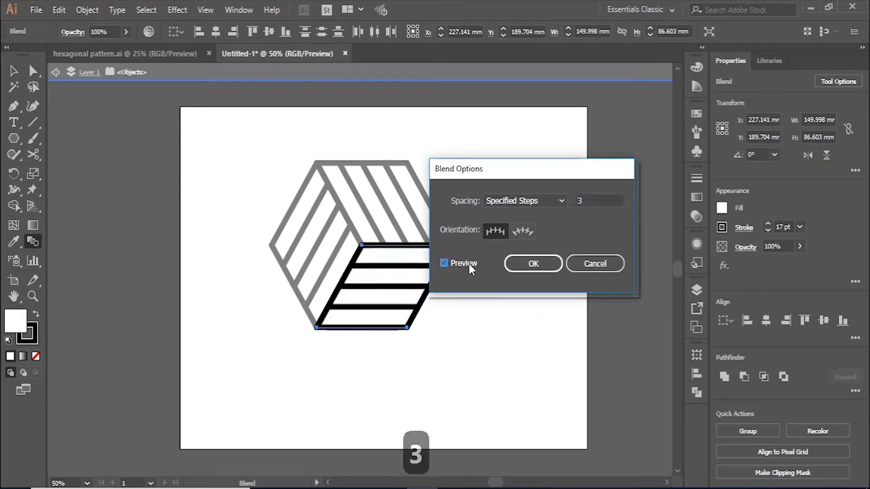
pyautogui.click(514, 267)
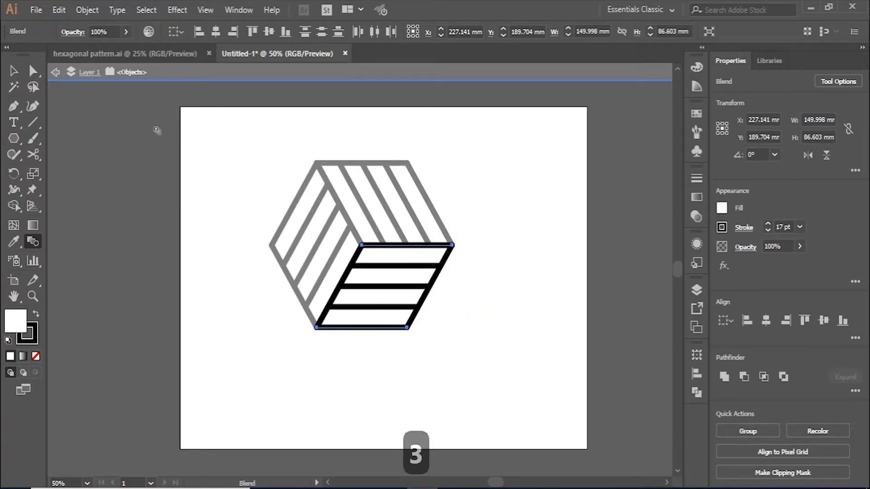
# Group the lower-right rhombus's blended lines with its other two sides and exit isolation mode
pyautogui.click(15, 71)
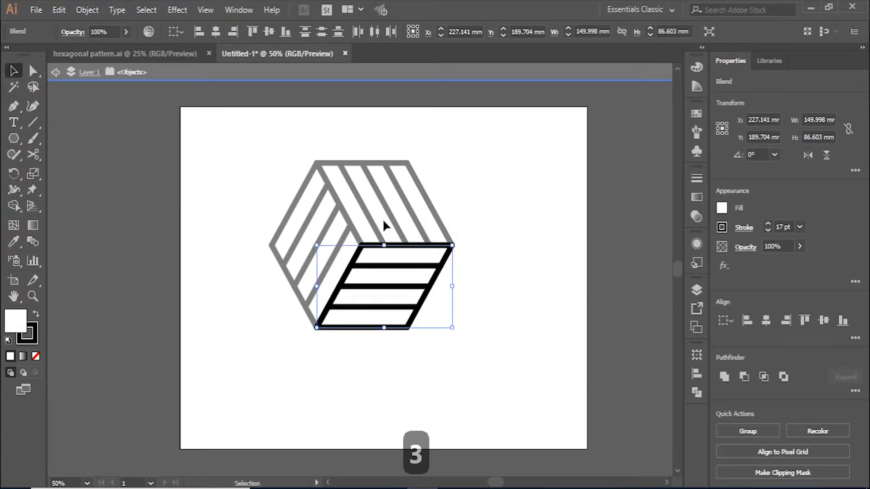
pyautogui.moveTo(481, 196); pyautogui.dragTo(360, 336)
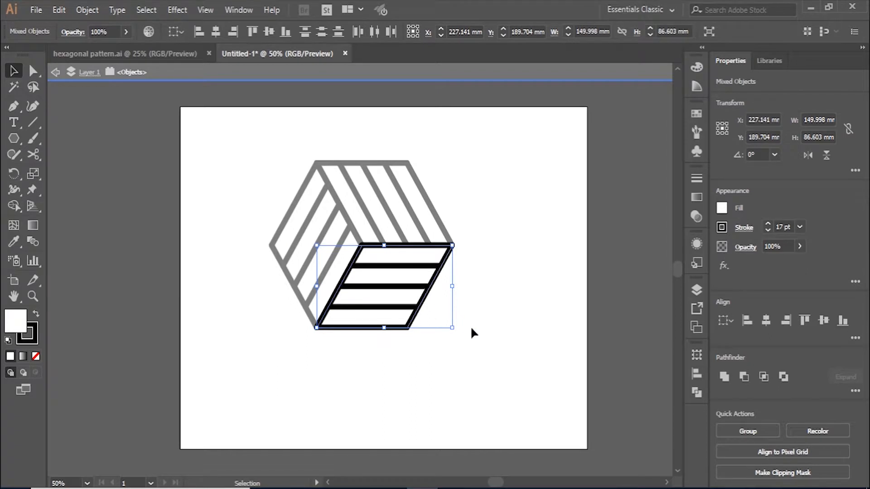
pyautogui.click(748, 431)
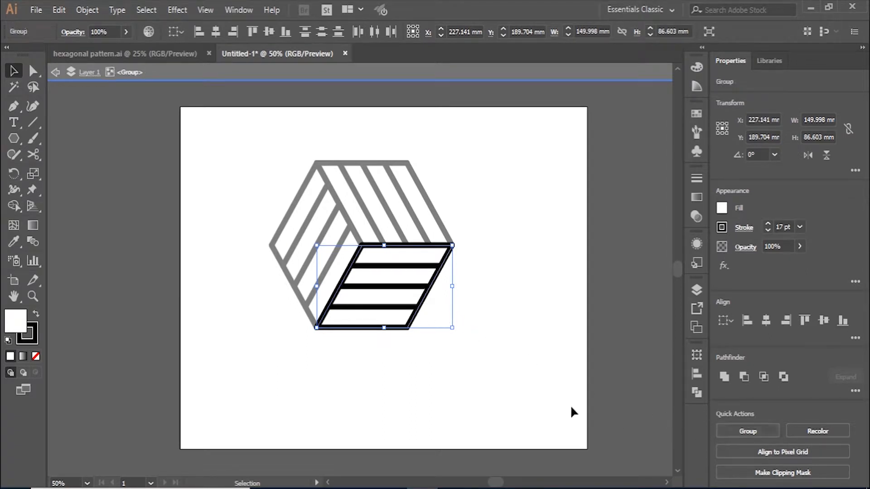
pyautogui.doubleClick(494, 363)
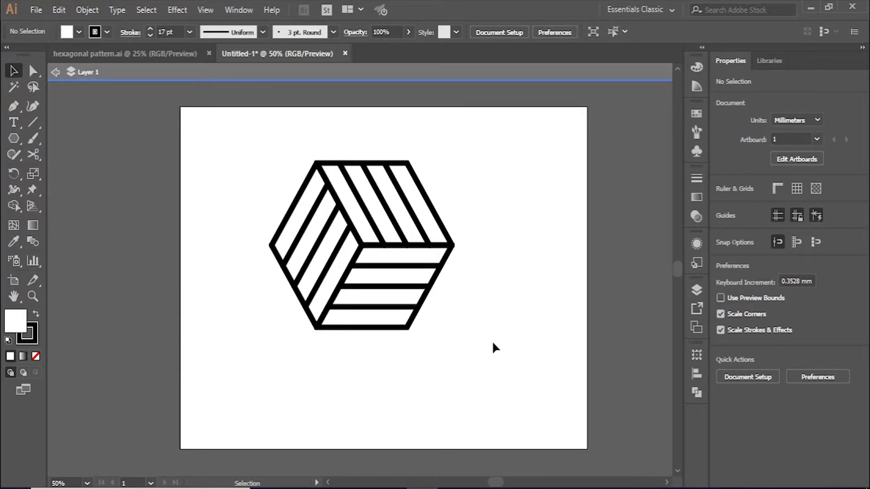
pyautogui.click(62, 72)
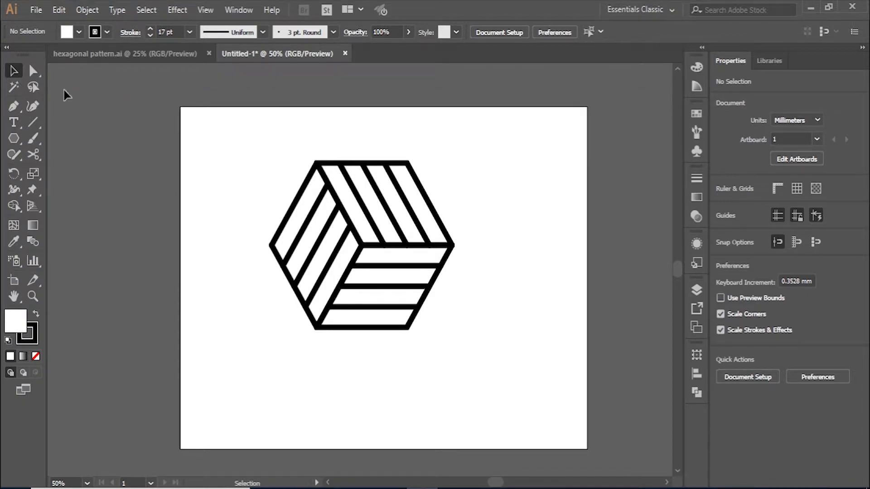
# Select the whole striped hexagon and scale it down proportionally about its center to about 80 mm wide, then deselect it
pyautogui.moveTo(502, 145); pyautogui.dragTo(239, 381)
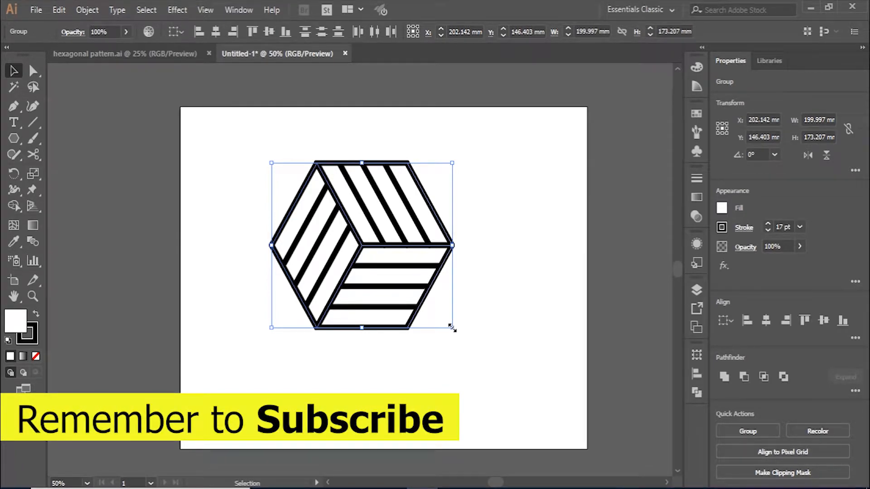
pyautogui.press('shift')
pyautogui.press('alt')
pyautogui.moveTo(452, 329); pyautogui.dragTo(398, 278)
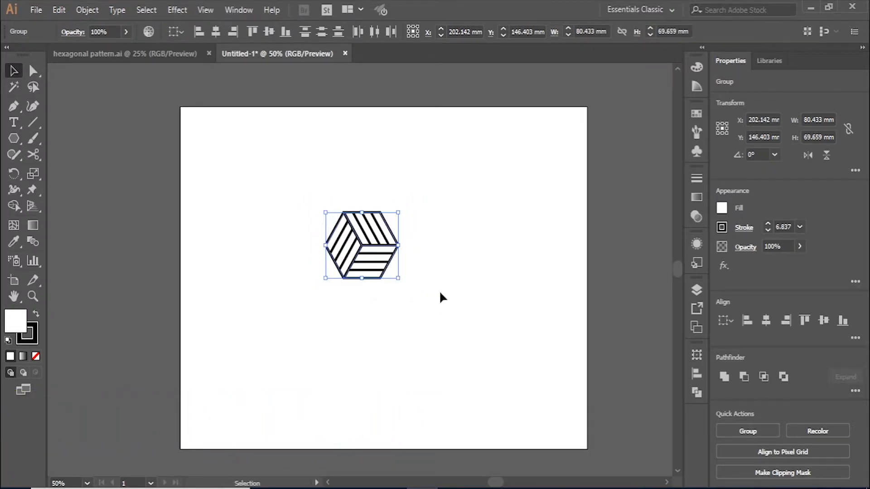
pyautogui.click(471, 292)
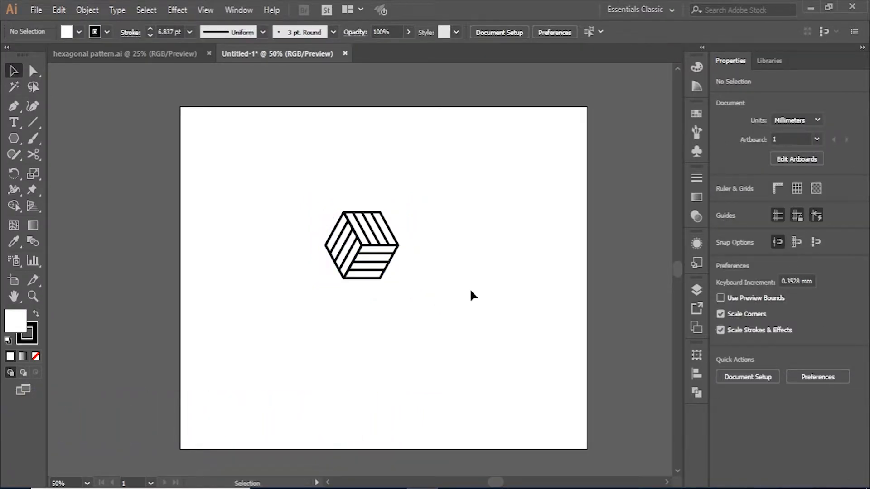
# Scale the striped hexagon down further about its center to about three quarters of its size and deselect it
pyautogui.moveTo(450, 195); pyautogui.dragTo(316, 351)
pyautogui.press('alt')
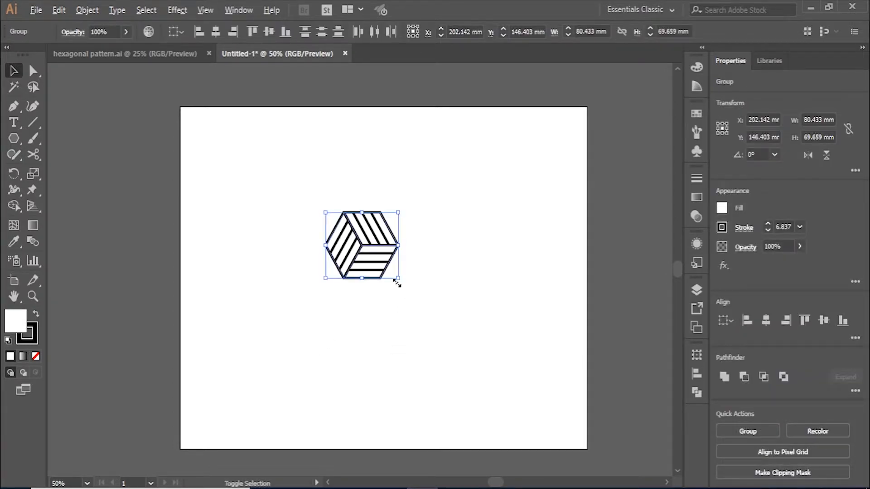
pyautogui.moveTo(397, 282); pyautogui.dragTo(390, 271)
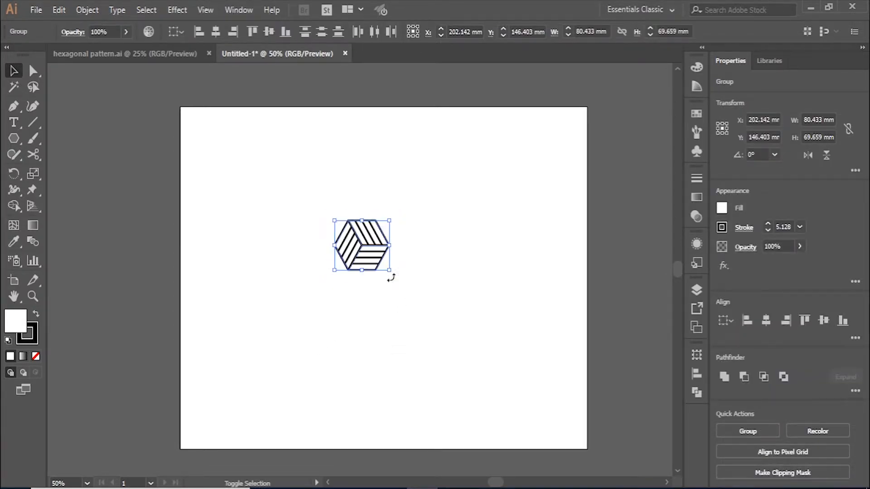
pyautogui.click(449, 285)
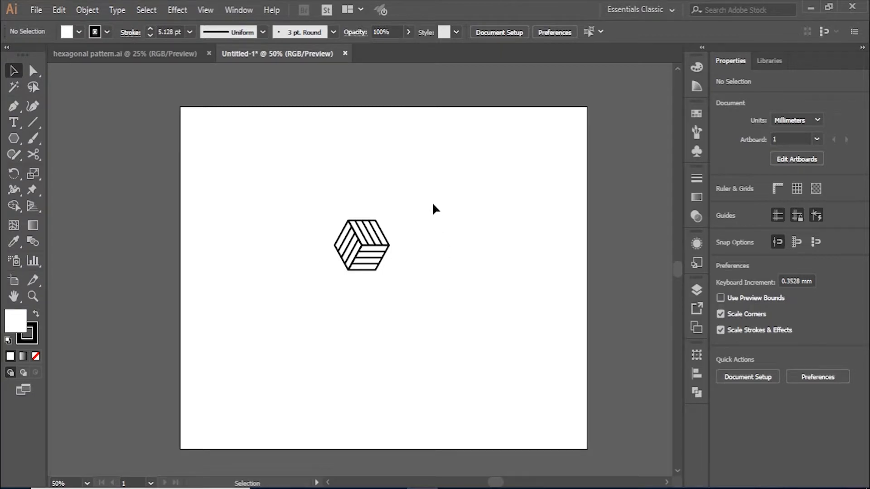
# Make a pattern from the whole striped hexagon and dismiss the notice about the new swatch
pyautogui.moveTo(399, 218); pyautogui.dragTo(269, 329)
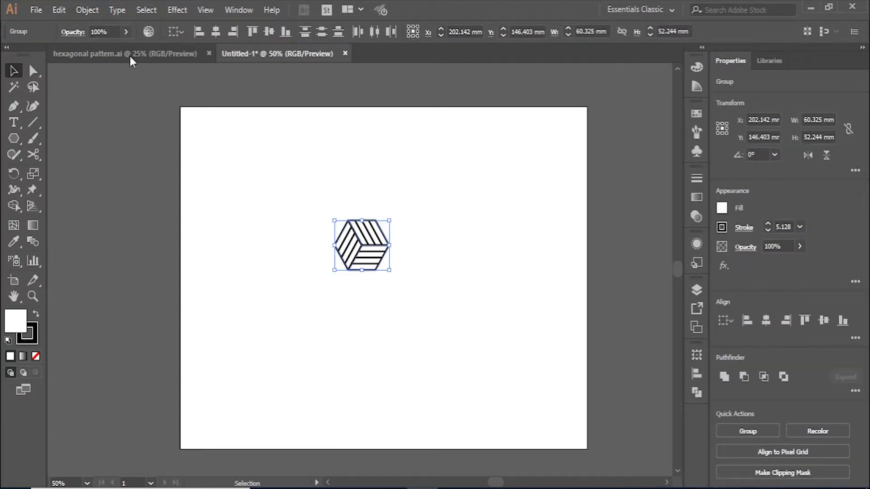
pyautogui.click(93, 13)
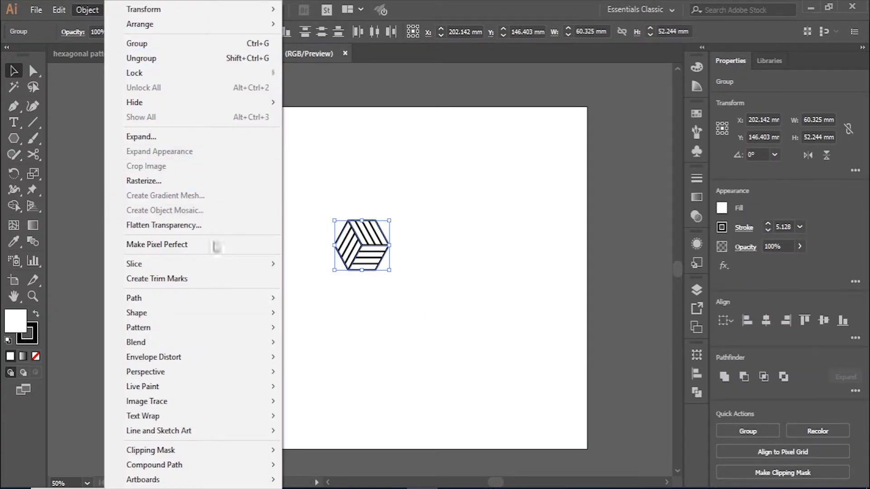
pyautogui.moveTo(246, 332)
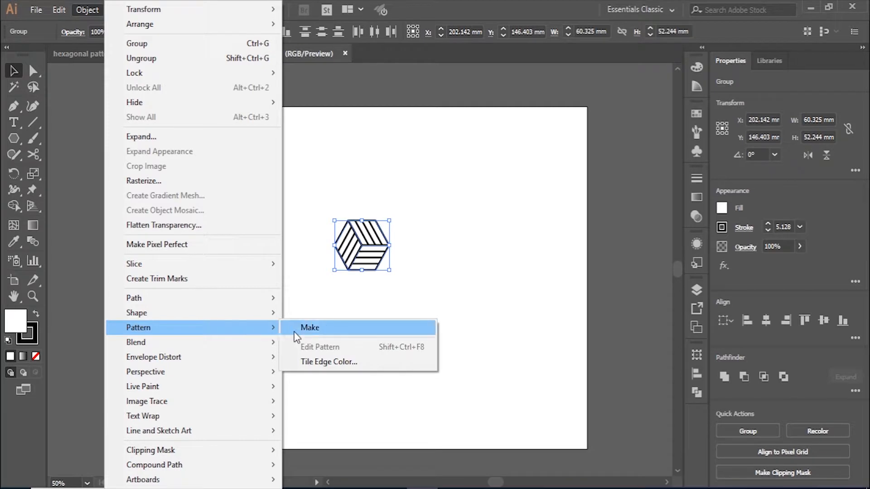
pyautogui.click(310, 328)
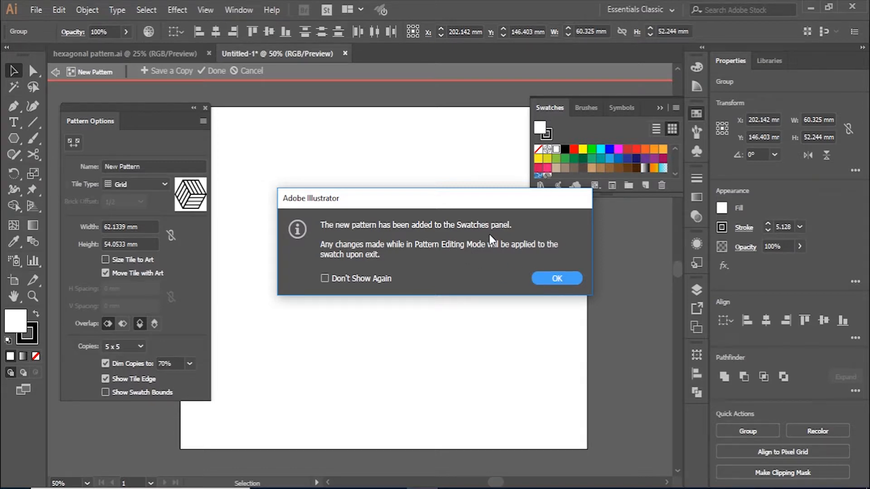
pyautogui.click(551, 277)
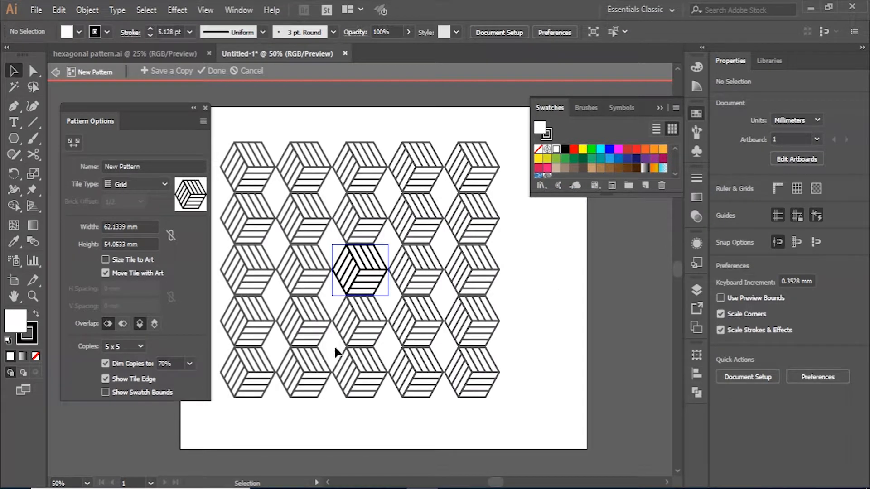
# Set the pattern's tile type to Hex by Column
pyautogui.click(153, 185)
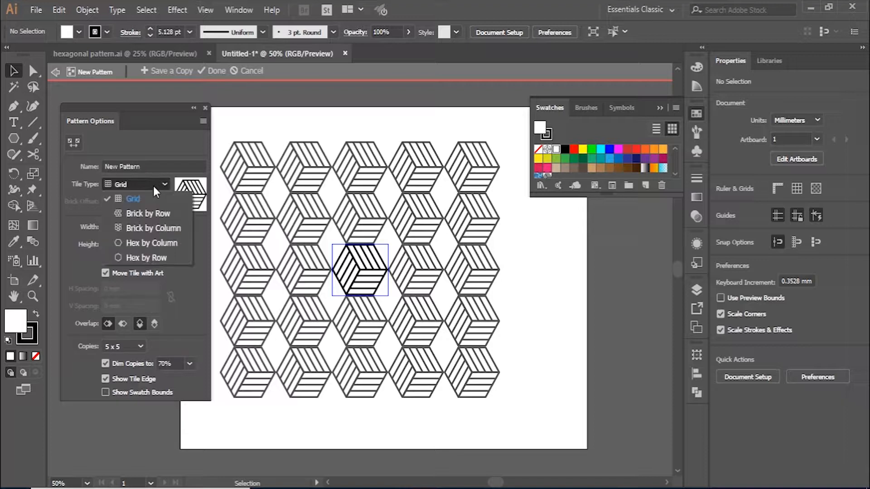
pyautogui.click(181, 247)
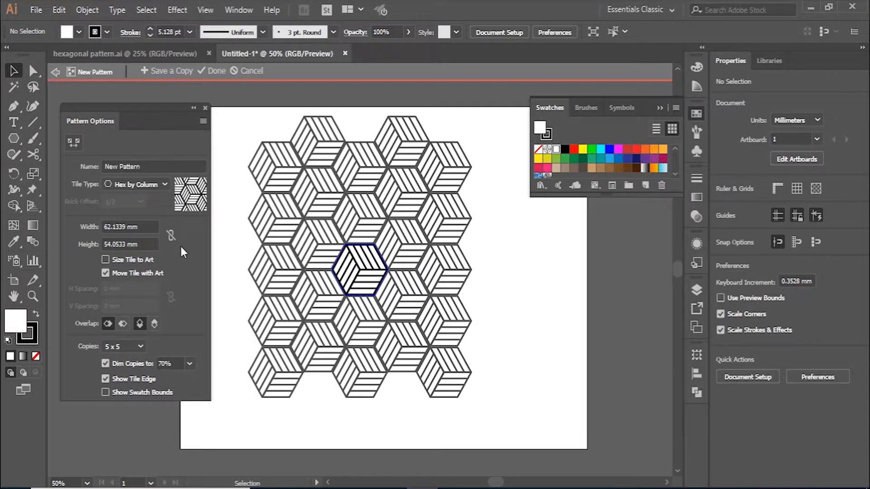
pyautogui.click(157, 184)
pyautogui.click(166, 271)
# Adjust the pattern tile's width, trying larger values up to 72 mm, and settle on 60 mm
pyautogui.hotkey('ctrl', '+')
pyautogui.hotkey('ctrl', '+')
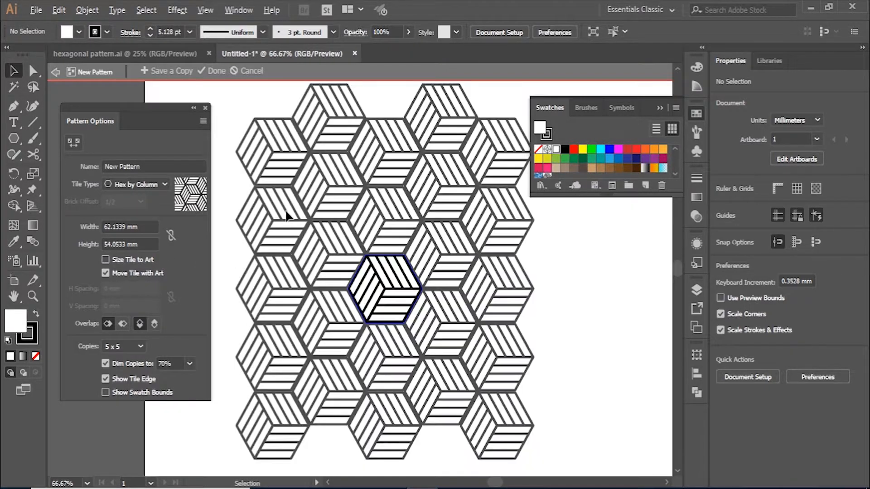
pyautogui.scroll(1, 358, 300)
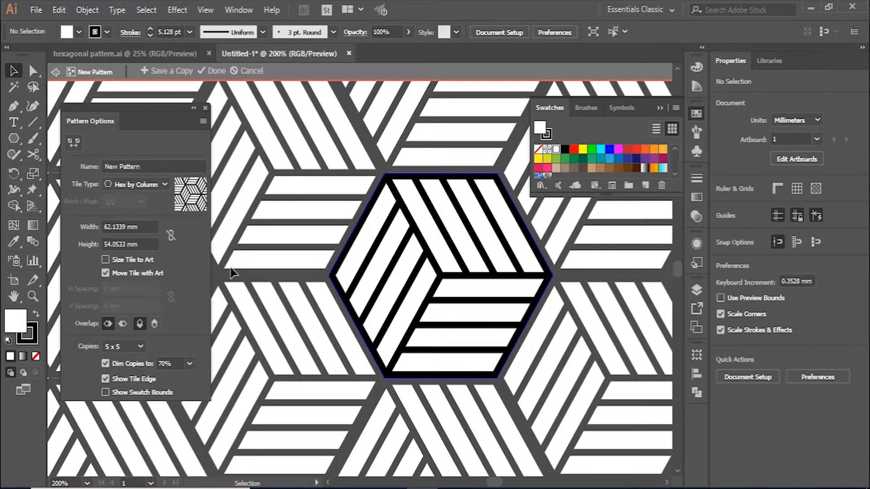
pyautogui.scroll(-1, 231, 274)
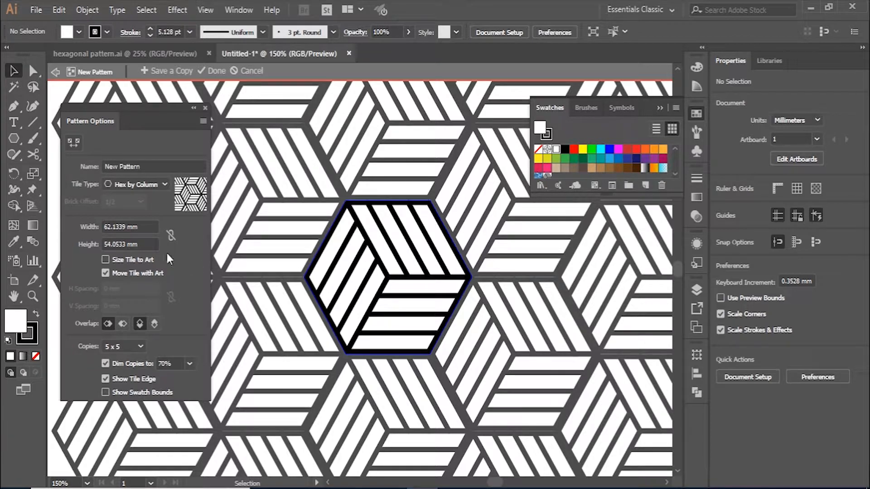
pyautogui.click(127, 227)
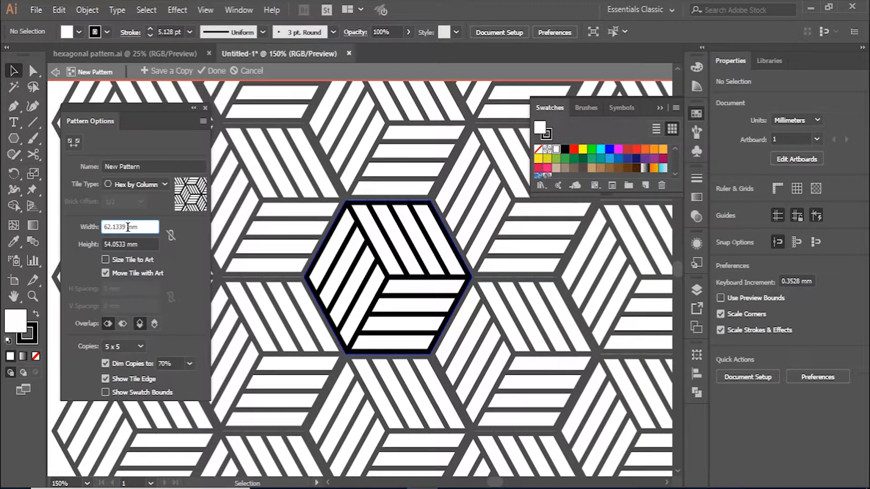
pyautogui.moveTo(128, 227); pyautogui.dragTo(102, 227)
pyautogui.press('Up')
pyautogui.press('Up')
pyautogui.press('Up')
pyautogui.press('Up')
pyautogui.press('Up')
pyautogui.press('Up')
pyautogui.press('Up')
pyautogui.press('Up')
pyautogui.press('Up')
pyautogui.press('Up')
pyautogui.press('Up')
pyautogui.press('Up')
pyautogui.press('Up')
pyautogui.press('Up')
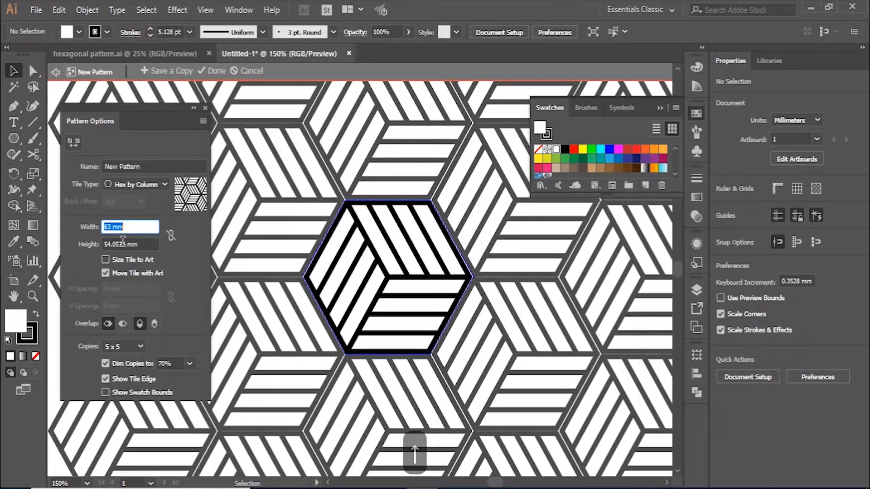
pyautogui.press('Up')
pyautogui.press('Up')
pyautogui.press('Up')
pyautogui.press('Up')
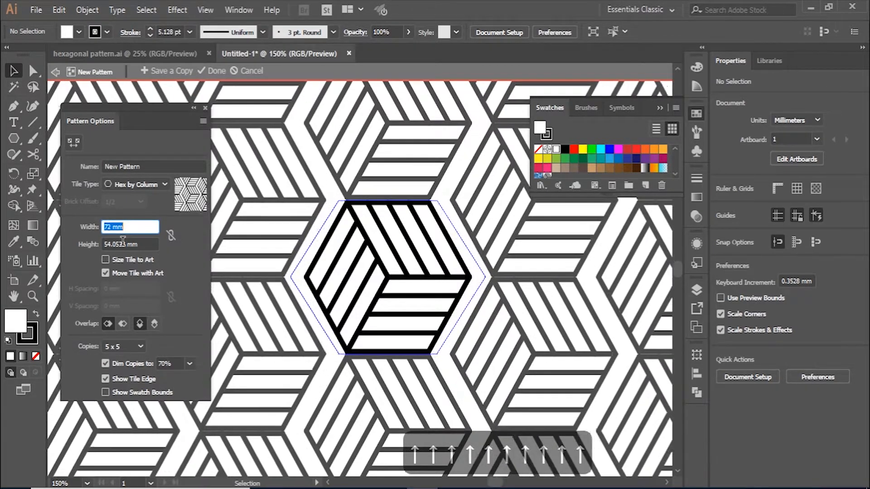
pyautogui.press('Down')
pyautogui.press('Down')
pyautogui.press('Down')
pyautogui.press('Down')
pyautogui.press('Down')
pyautogui.press('Down')
pyautogui.press('Down')
pyautogui.press('Down')
pyautogui.press('Down')
pyautogui.press('Down')
pyautogui.press('Down')
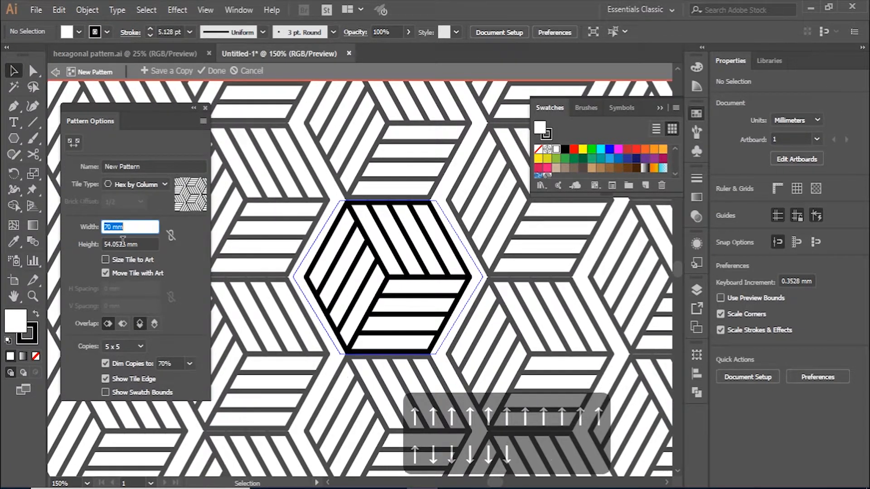
pyautogui.press('Down')
pyautogui.press('Down')
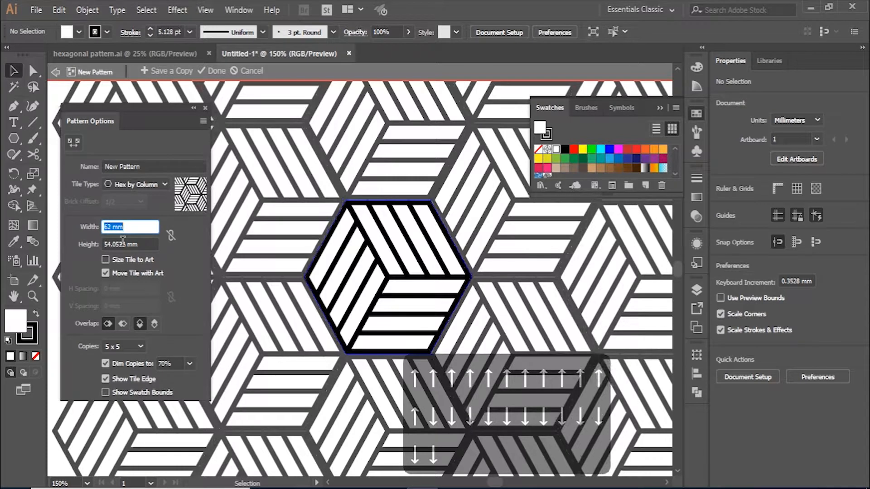
pyautogui.press('Down')
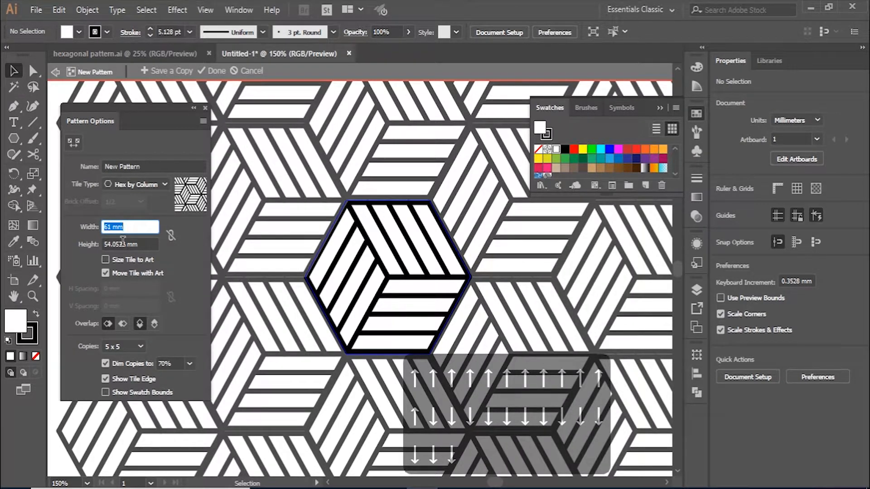
pyautogui.press('Down')
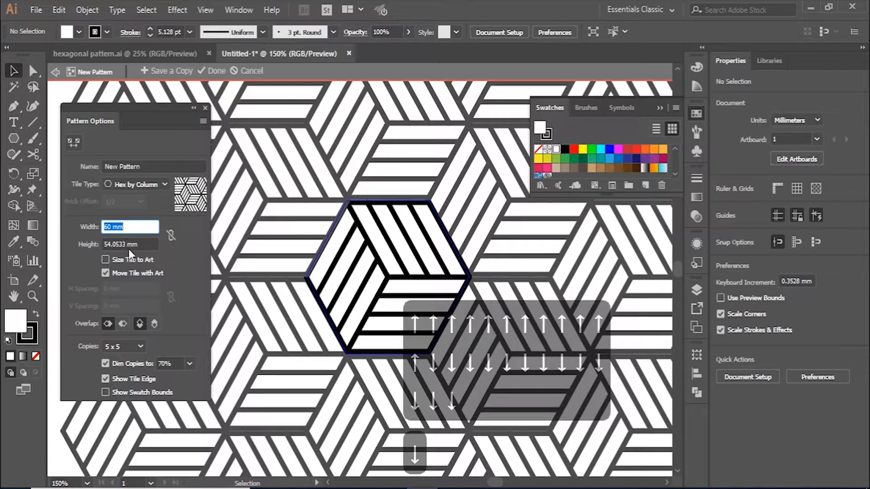
# Adjust the pattern tile's height to 52 mm so the outlines of neighbouring hexagons overlap
pyautogui.moveTo(128, 245); pyautogui.dragTo(98, 245)
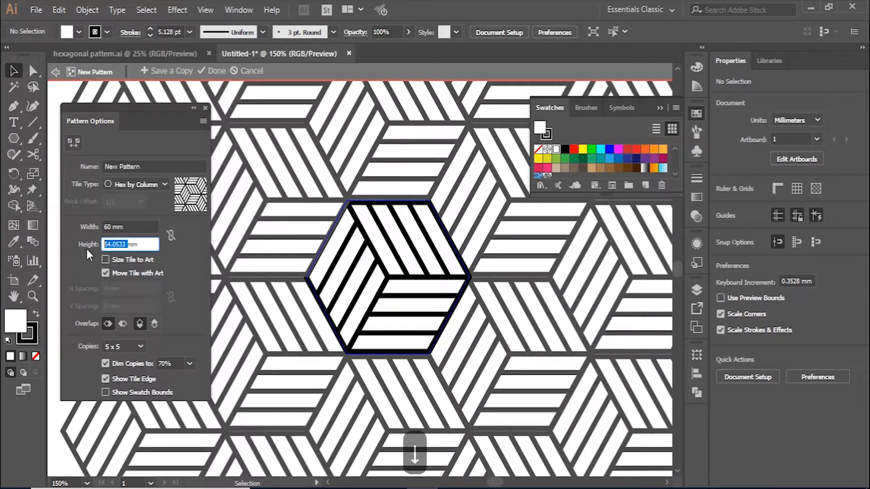
pyautogui.press('Up')
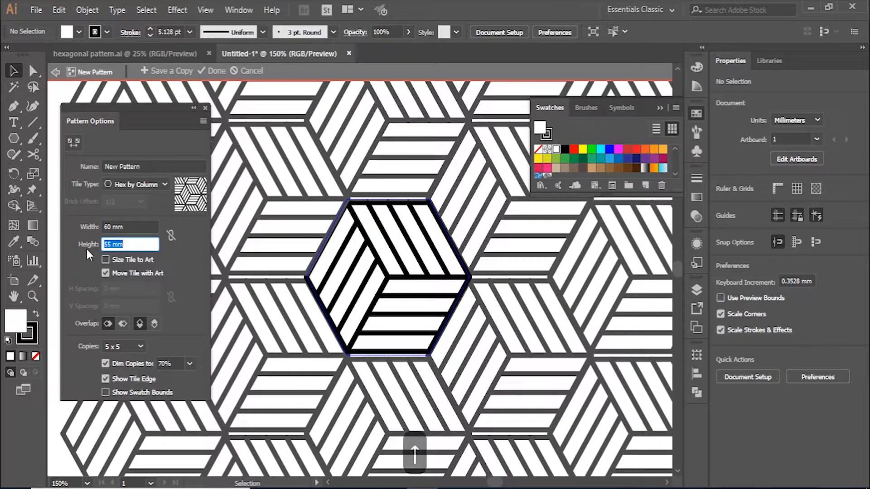
pyautogui.press('Down')
pyautogui.press('Down')
pyautogui.press('Down')
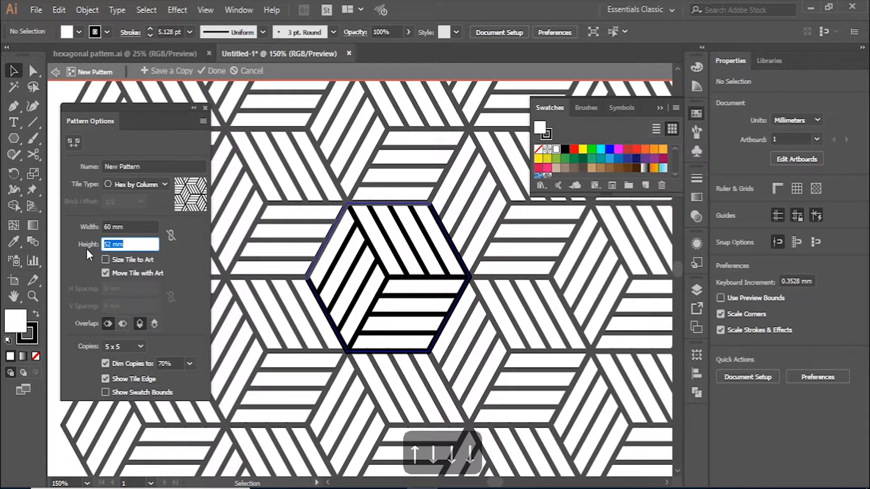
pyautogui.press('Down')
pyautogui.press('Up')
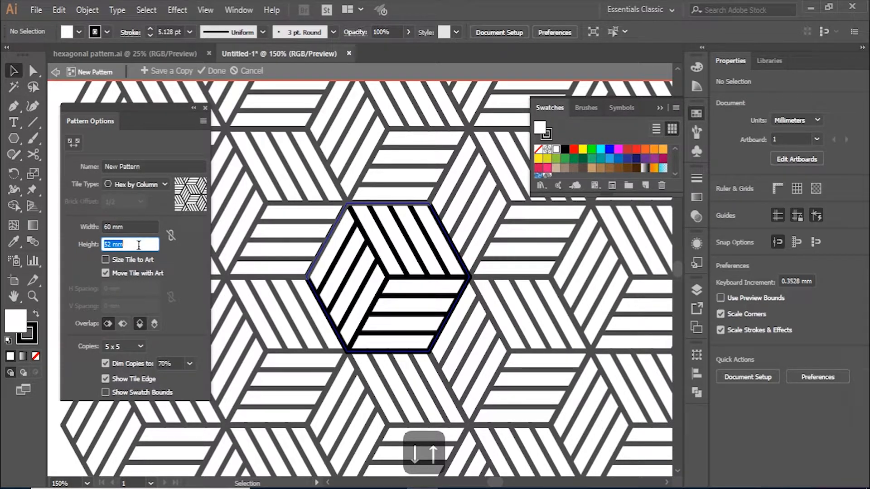
# Test a smaller tile width, return it to 60 mm, and finish editing the pattern
pyautogui.click(116, 228)
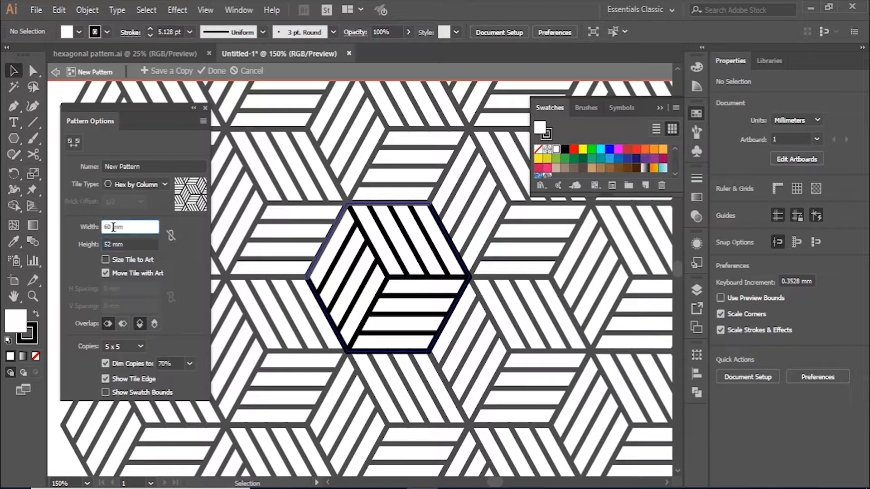
pyautogui.moveTo(111, 227); pyautogui.dragTo(99, 227)
pyautogui.press('Down')
pyautogui.press('Up')
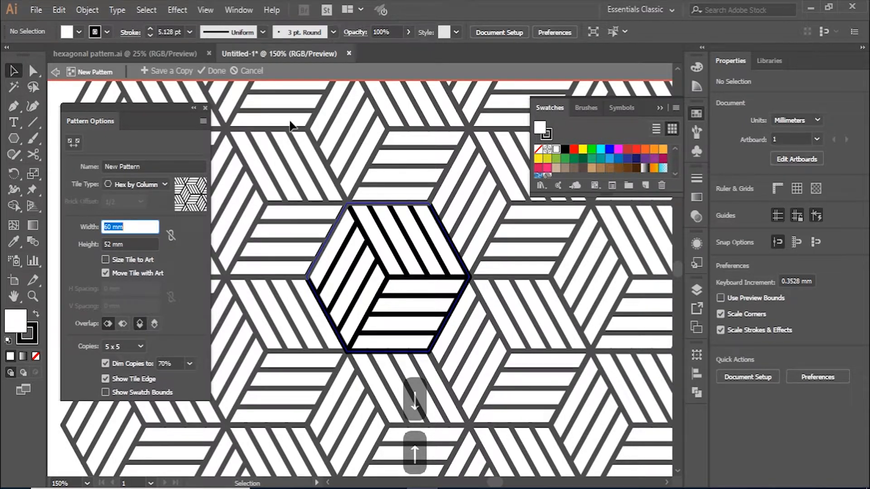
pyautogui.click(217, 74)
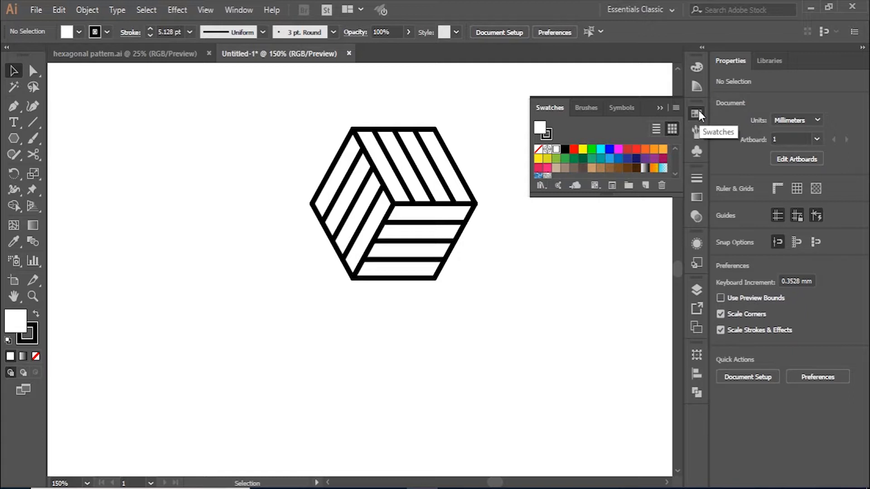
# Select the original striped hexagon and move it off the artboard onto the empty canvas beside it
pyautogui.click(675, 174)
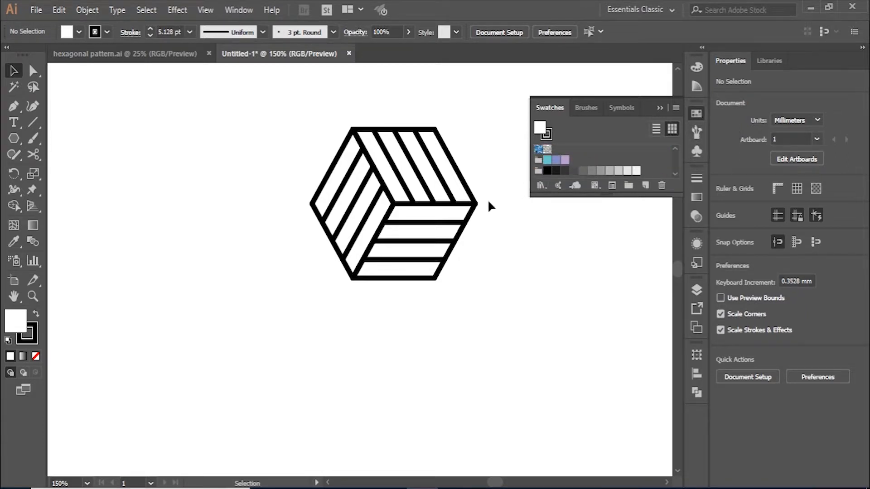
pyautogui.scroll(-4, 463, 203)
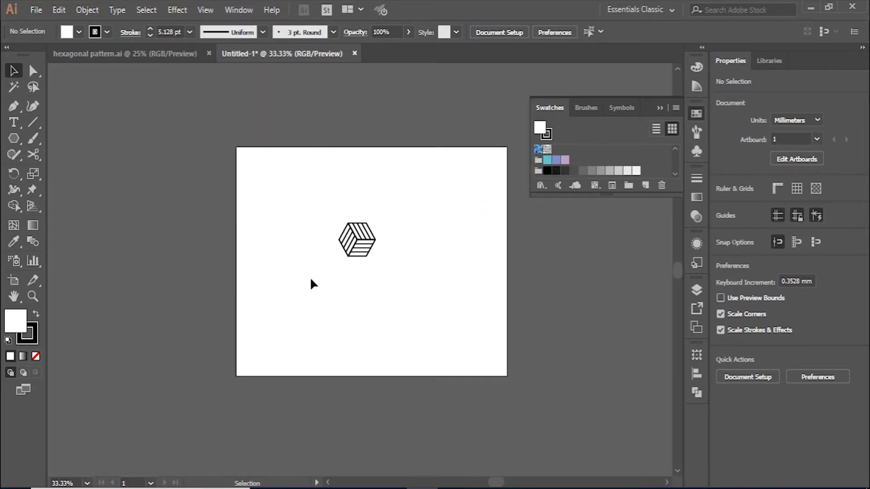
pyautogui.scroll(1, 410, 253)
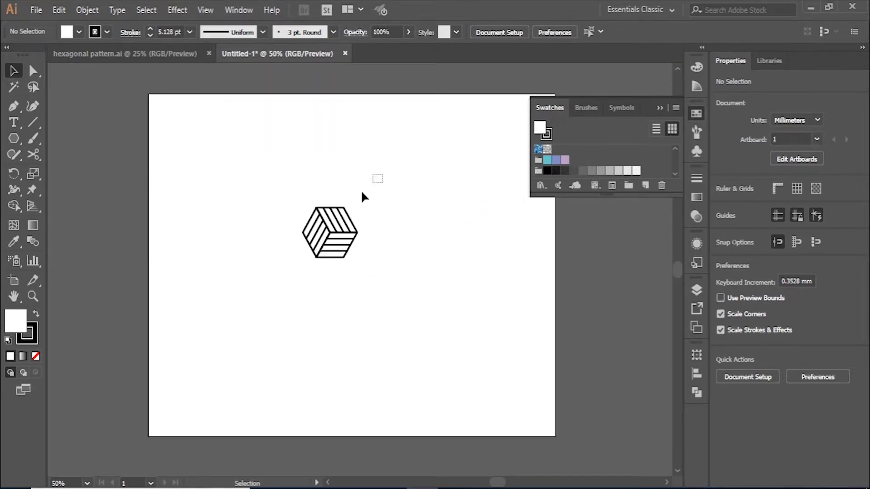
pyautogui.moveTo(363, 196); pyautogui.dragTo(283, 304)
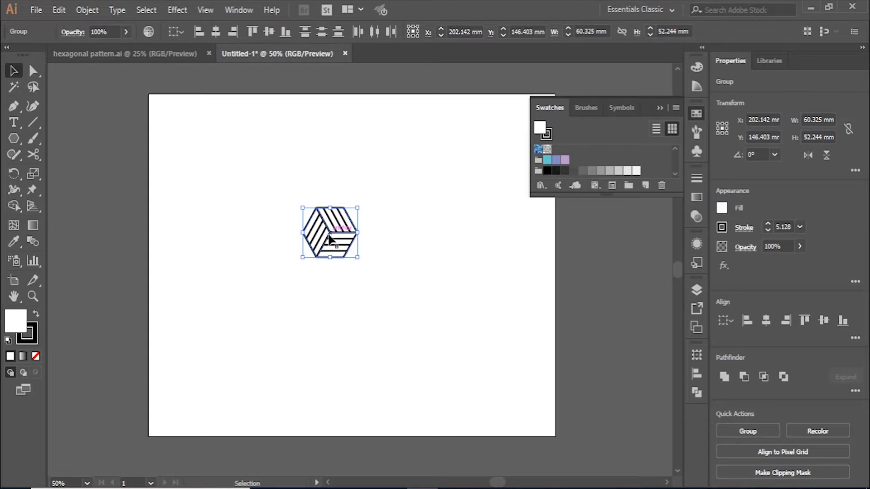
pyautogui.moveTo(330, 240); pyautogui.dragTo(611, 327)
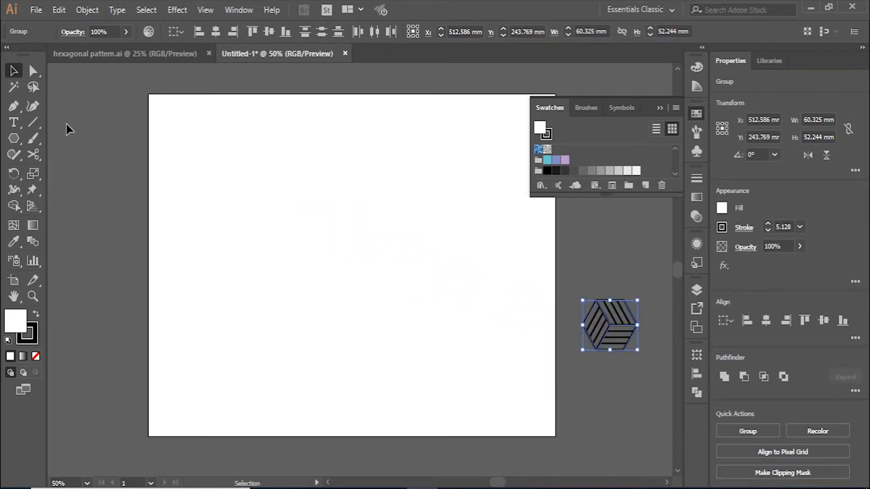
# Draw a rectangle about 420 x 238 mm across the artboard and fill it with the new hexagonal pattern swatch
pyautogui.press('m')
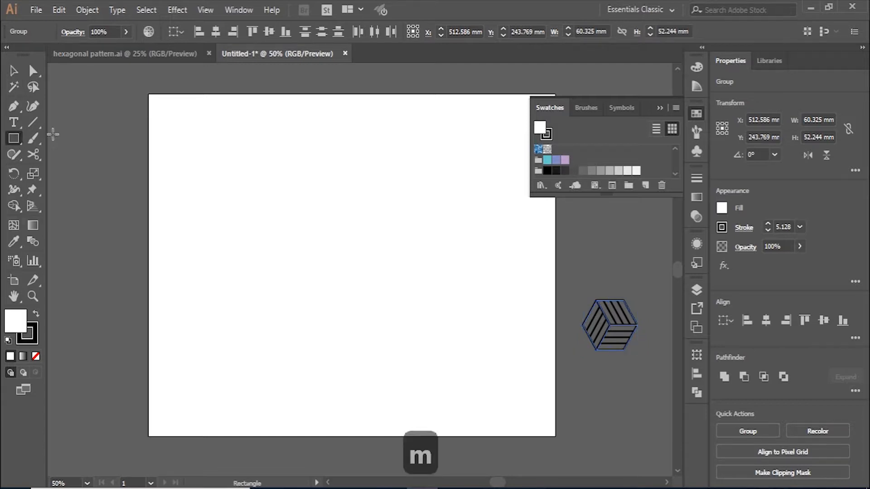
pyautogui.moveTo(159, 136); pyautogui.dragTo(537, 361)
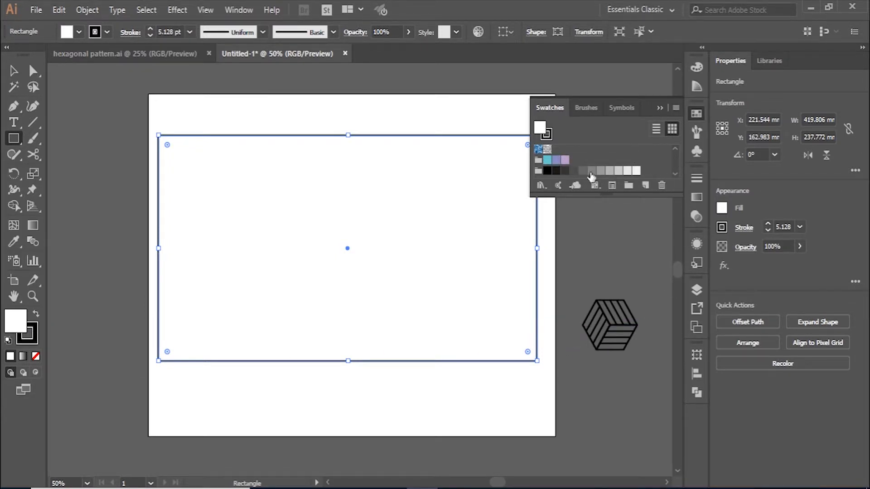
pyautogui.click(548, 150)
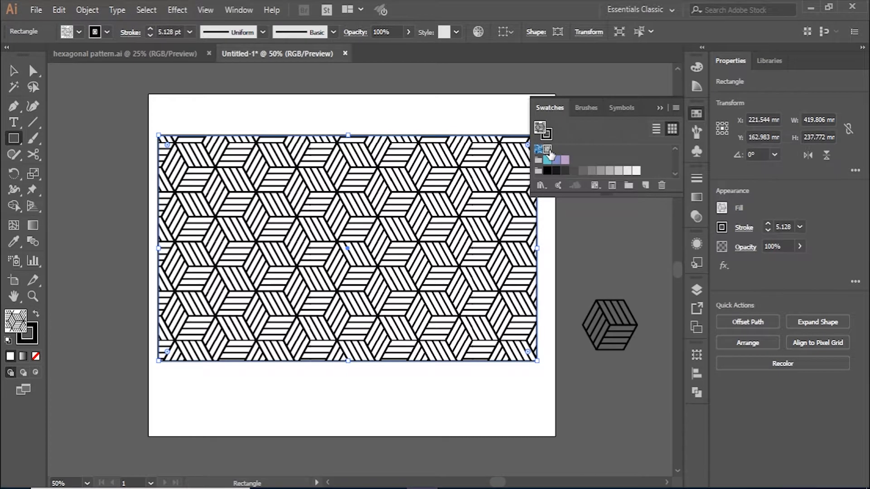
# Remove the pattern-filled rectangle's stroke and deselect it
pyautogui.click(34, 342)
pyautogui.click(36, 357)
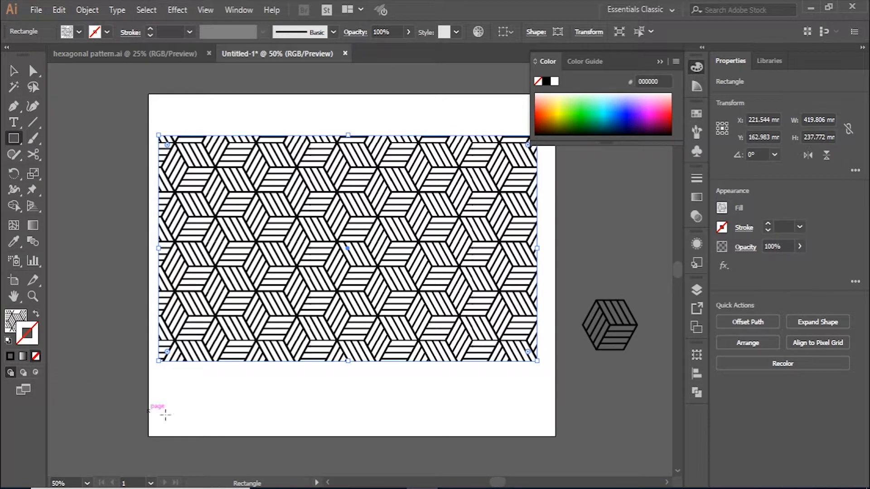
pyautogui.click(14, 70)
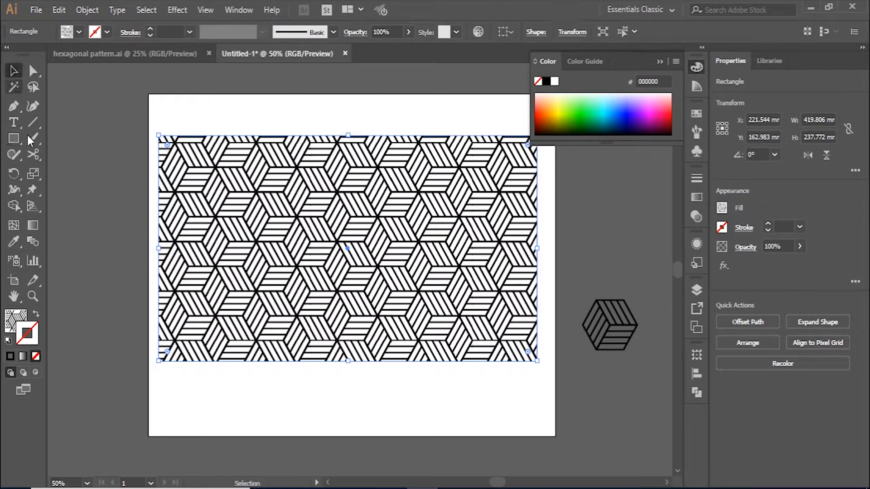
pyautogui.click(315, 393)
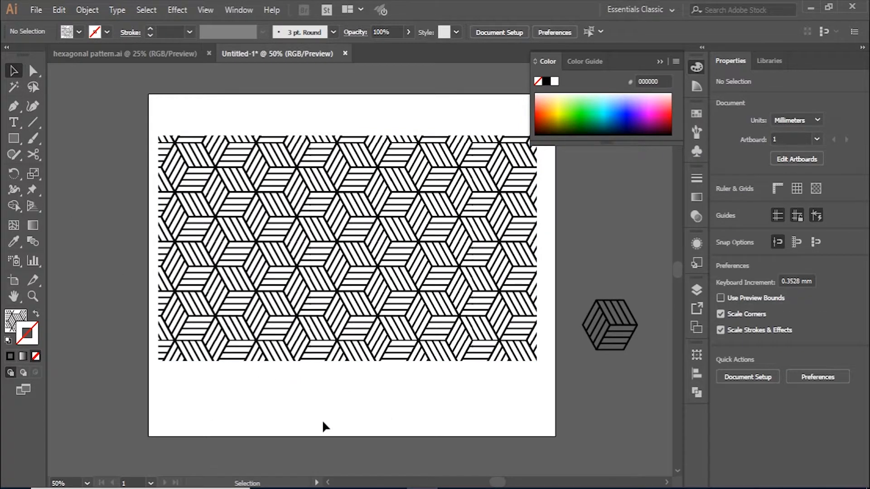
# Try stretching the pattern-filled rectangle to about 440 x 317 mm, down to the artboard's lower-right corner, and undo the resize
pyautogui.scroll(-2, 323, 426)
pyautogui.scroll(2, 295, 437)
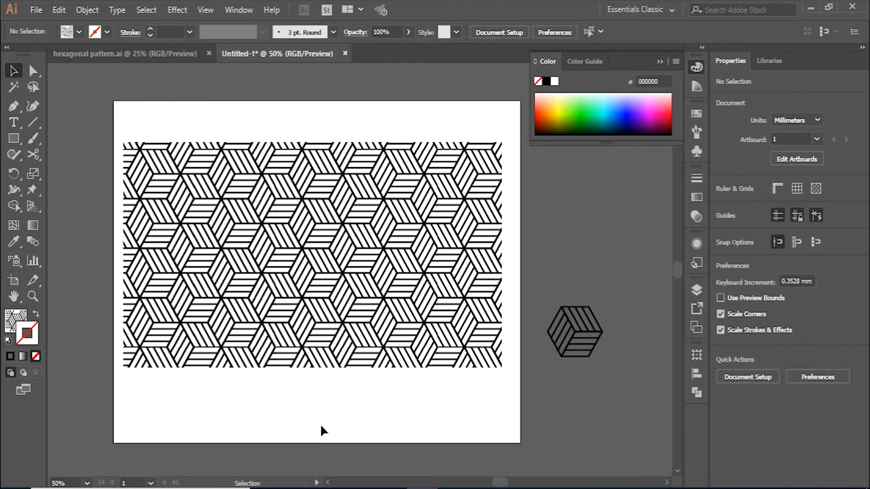
pyautogui.click(331, 359)
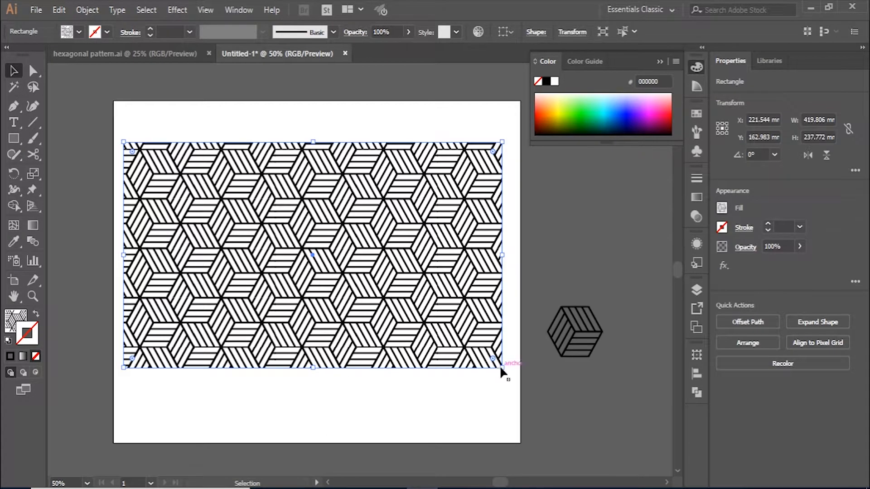
pyautogui.moveTo(504, 368); pyautogui.dragTo(522, 443)
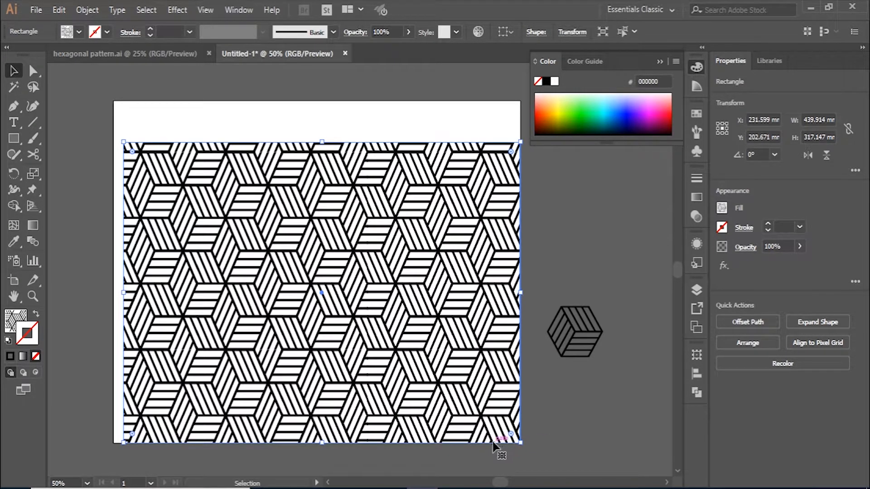
pyautogui.hotkey('ctrl', 'z')
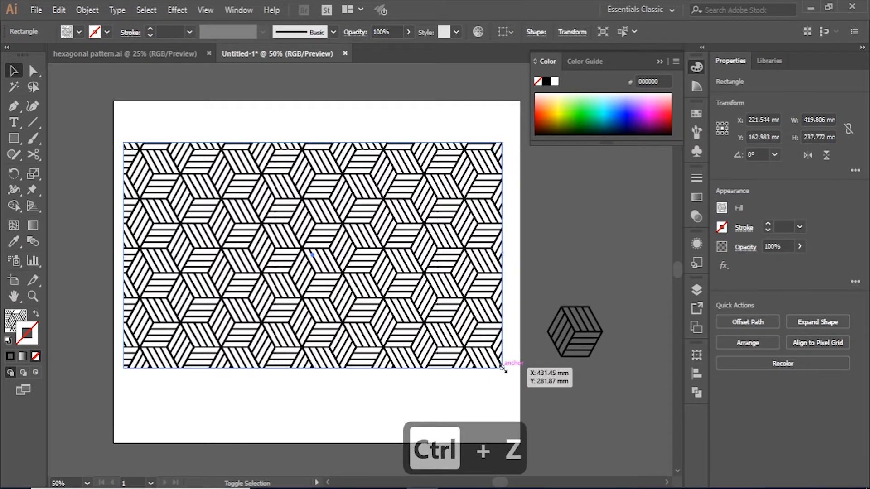
# Scale the pattern-filled rectangle proportionally from its centre to about 468 x 265 mm, and delete it
pyautogui.moveTo(503, 370); pyautogui.dragTo(524, 418)
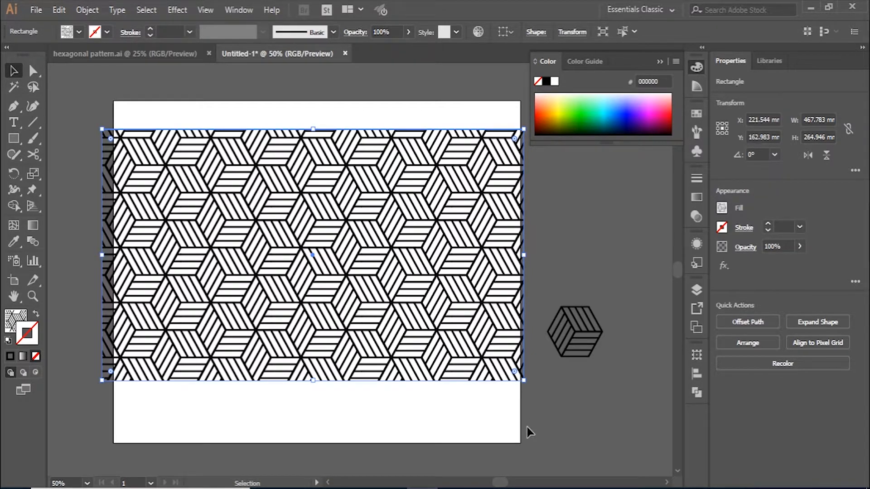
pyautogui.press('Delete')
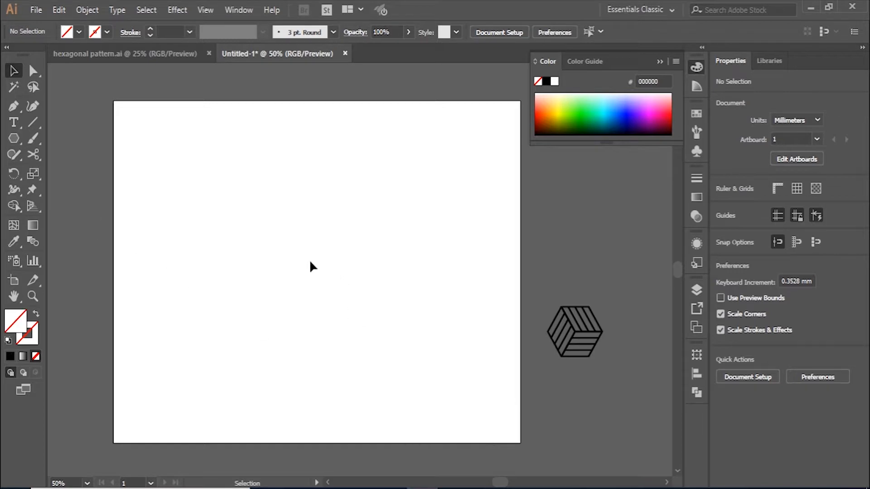
# Create a six-sided polygon with a 100 mm radius and move it closer to the artboard's centre
pyautogui.click(15, 139)
pyautogui.click(232, 185)
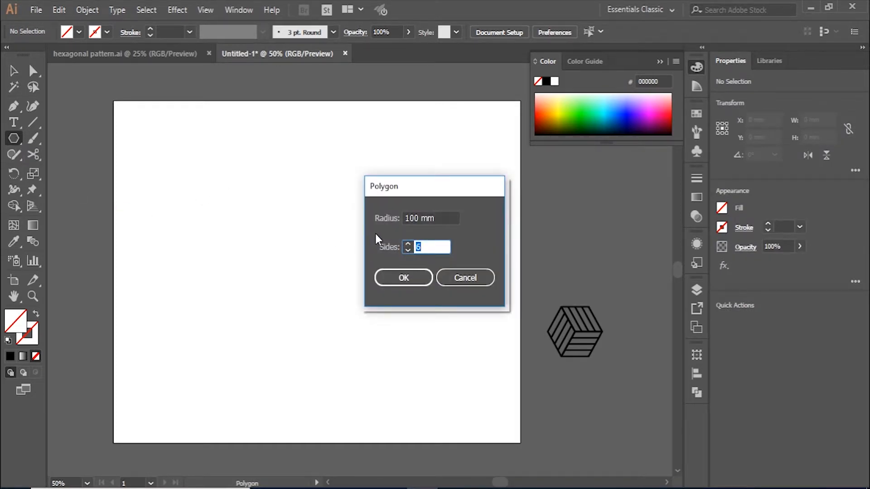
pyautogui.click(402, 278)
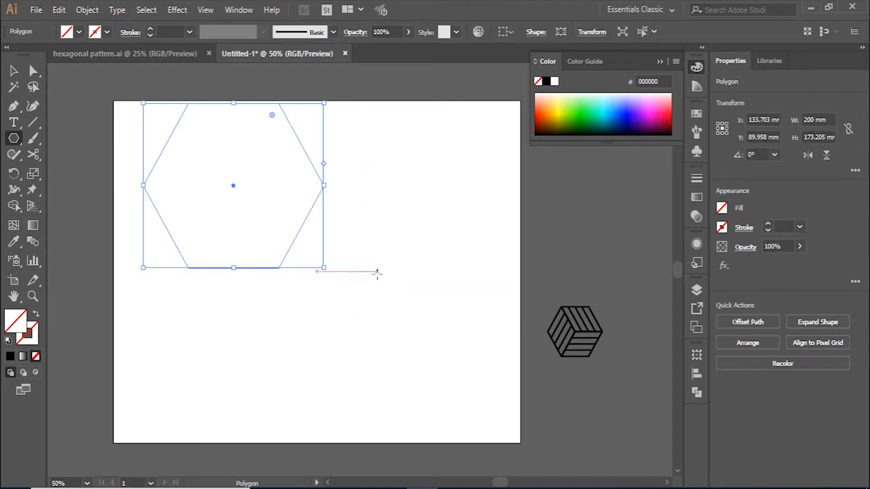
pyautogui.click(13, 71)
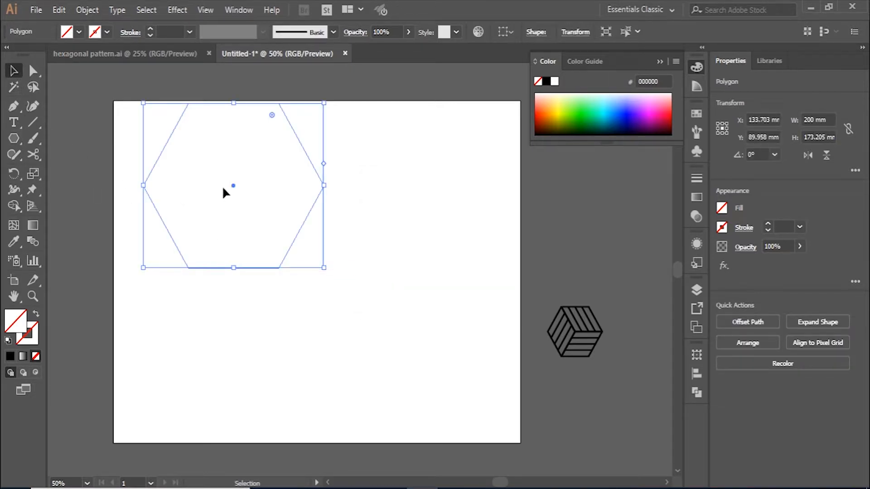
pyautogui.moveTo(234, 186); pyautogui.dragTo(294, 238)
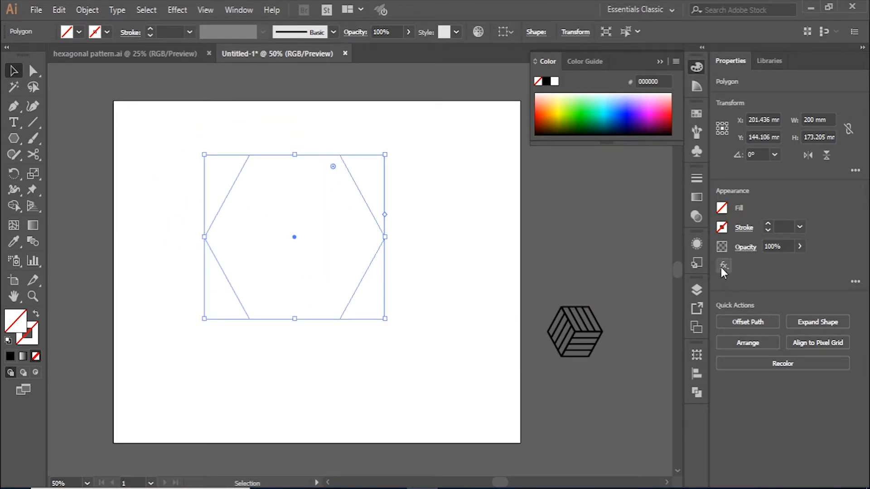
# Give the hexagon a black stroke with a weight of 17 pt
pyautogui.click(769, 225)
pyautogui.click(768, 223)
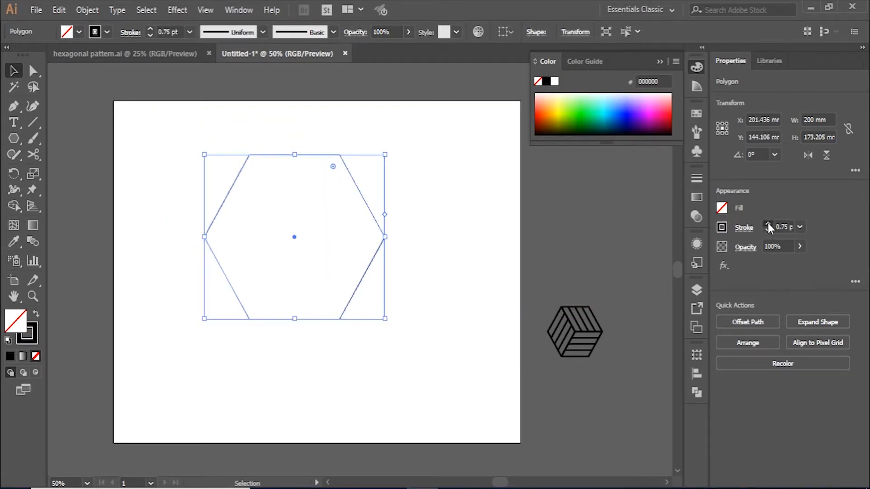
pyautogui.click(769, 223)
pyautogui.click(769, 223)
pyautogui.click(769, 223)
pyautogui.click(768, 223)
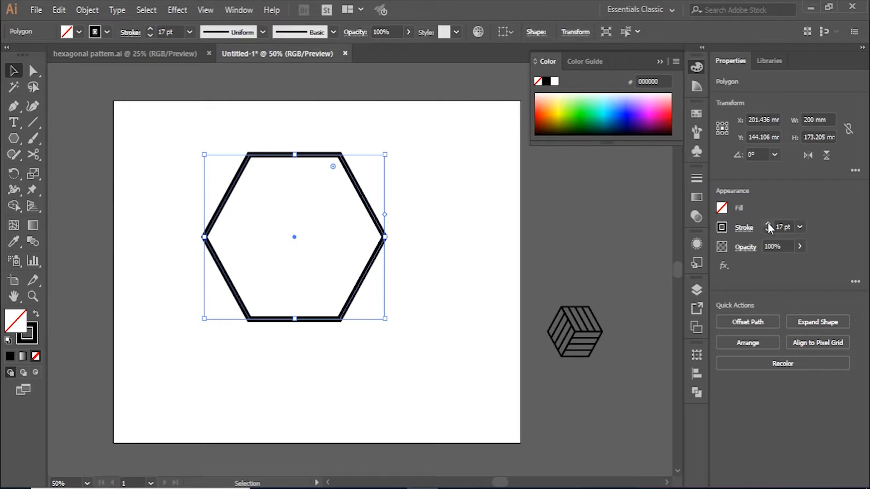
# Set the hexagon's stroke to a round cap and round join, and deselect it
pyautogui.click(748, 230)
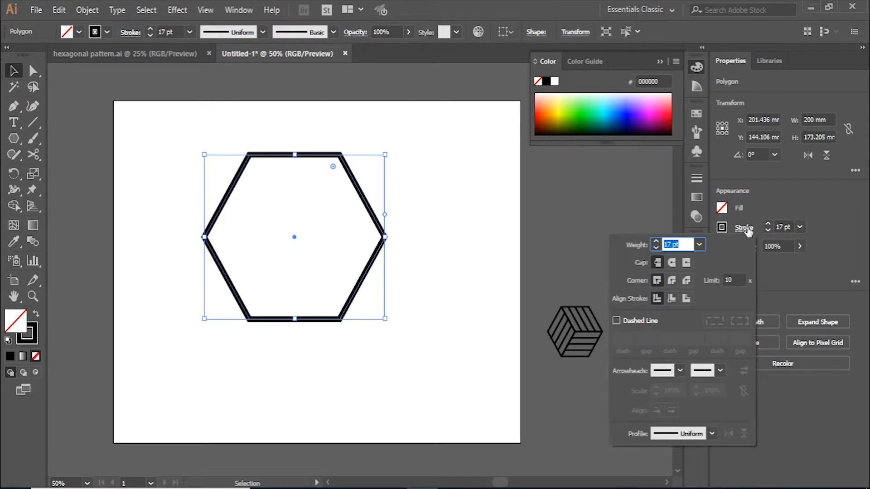
pyautogui.click(669, 262)
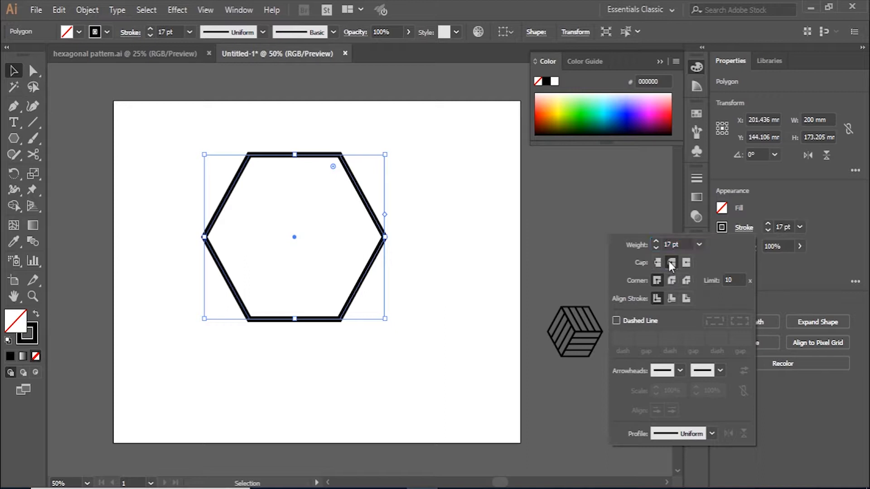
pyautogui.click(674, 284)
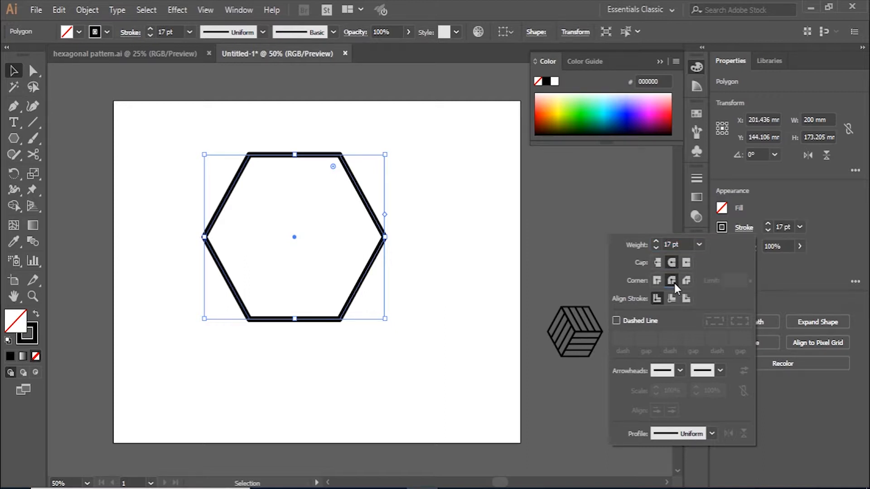
pyautogui.click(481, 195)
pyautogui.click(459, 202)
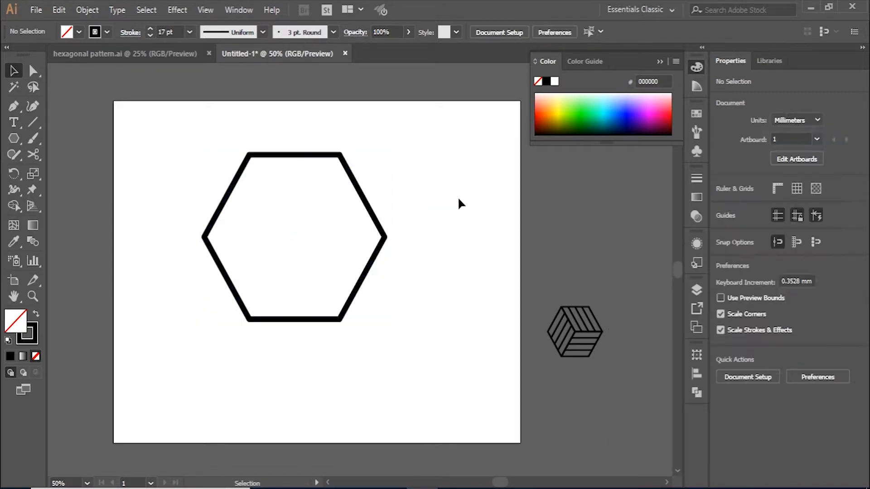
# Rotate the hexagon to 270° so a corner points straight up, and deselect it
pyautogui.moveTo(429, 132); pyautogui.dragTo(198, 375)
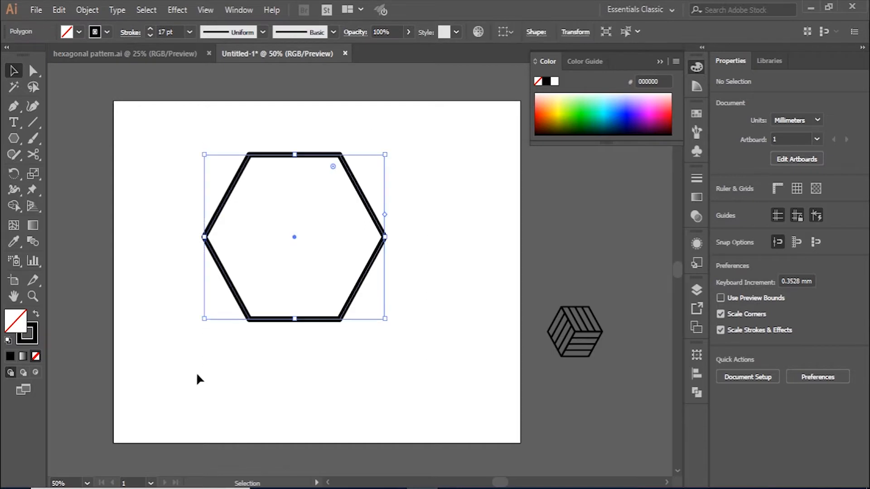
pyautogui.click(388, 322)
pyautogui.moveTo(385, 169); pyautogui.dragTo(202, 379)
pyautogui.moveTo(391, 325); pyautogui.dragTo(204, 360)
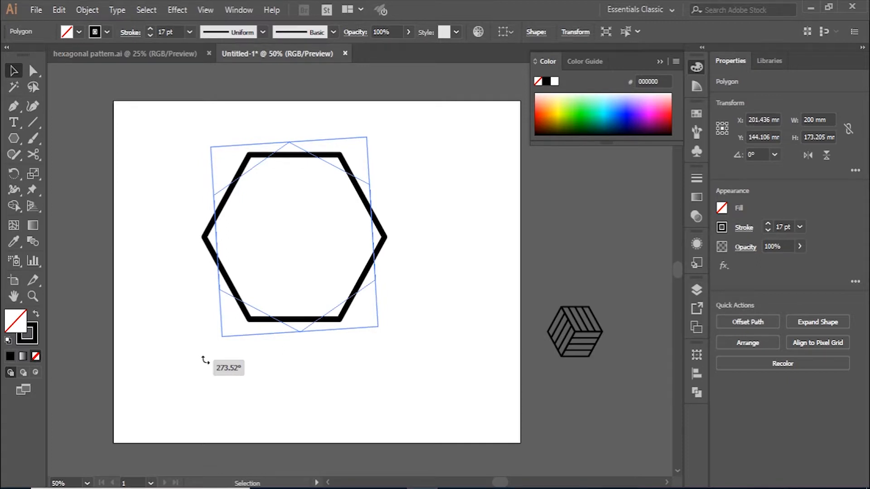
pyautogui.moveTo(205, 360); pyautogui.dragTo(205, 360)
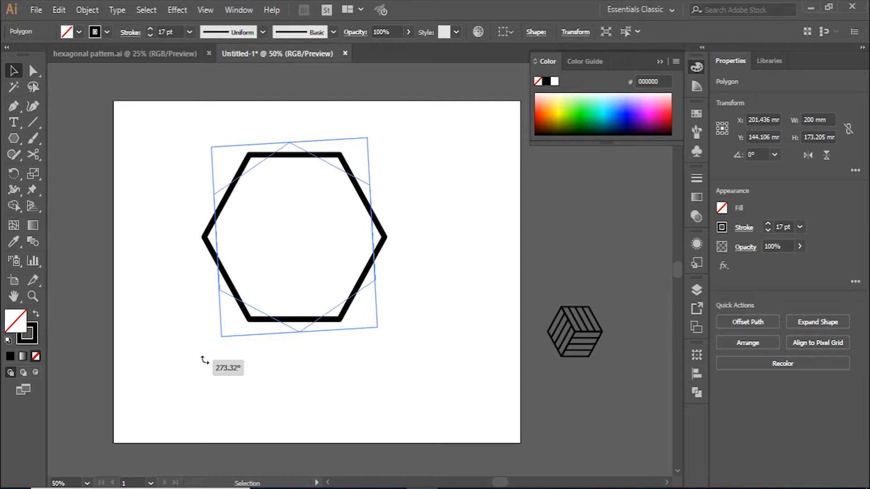
pyautogui.moveTo(205, 360); pyautogui.dragTo(205, 361)
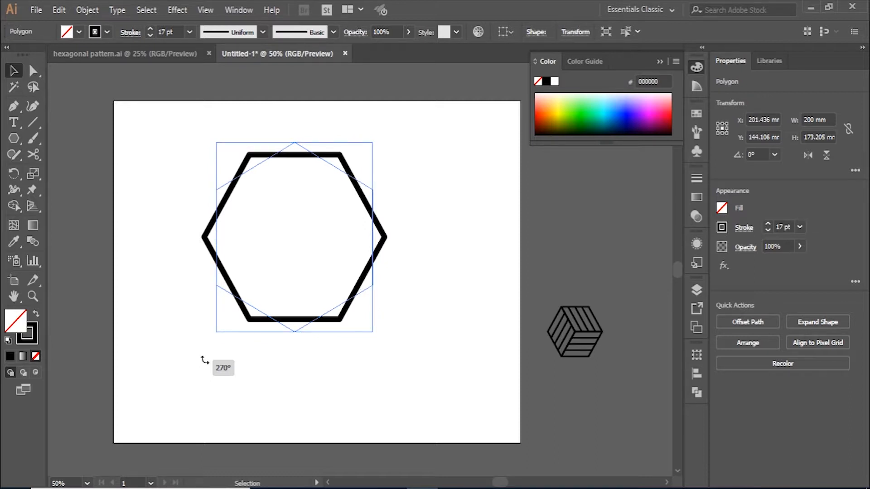
pyautogui.moveTo(205, 360); pyautogui.dragTo(203, 360)
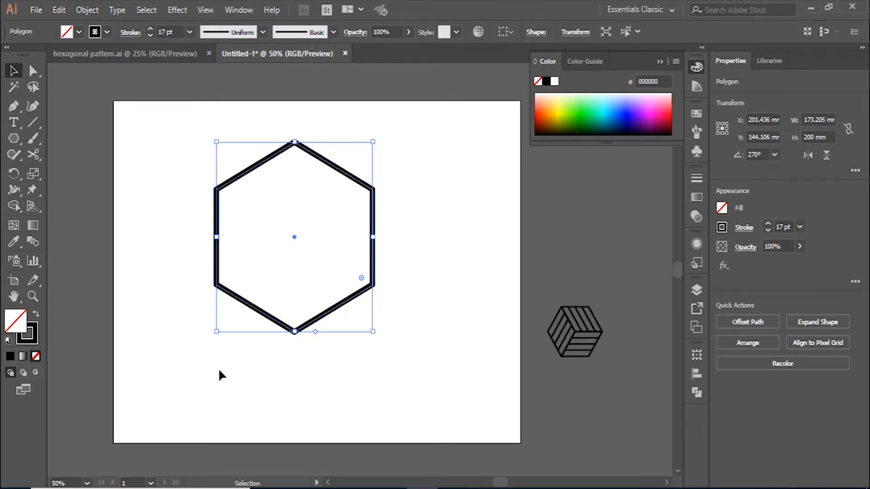
pyautogui.click(464, 336)
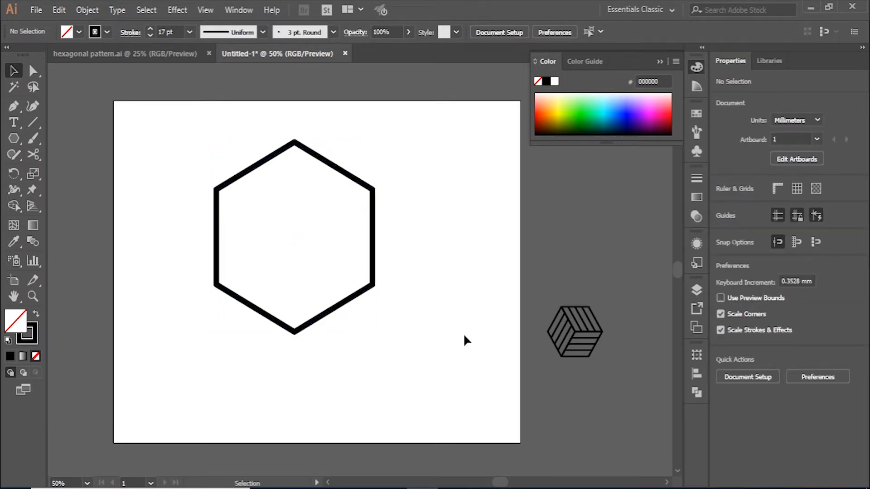
# Draw a Pen path from the hexagon's upper-left corner through its centre to the bottom corner
pyautogui.press('p')
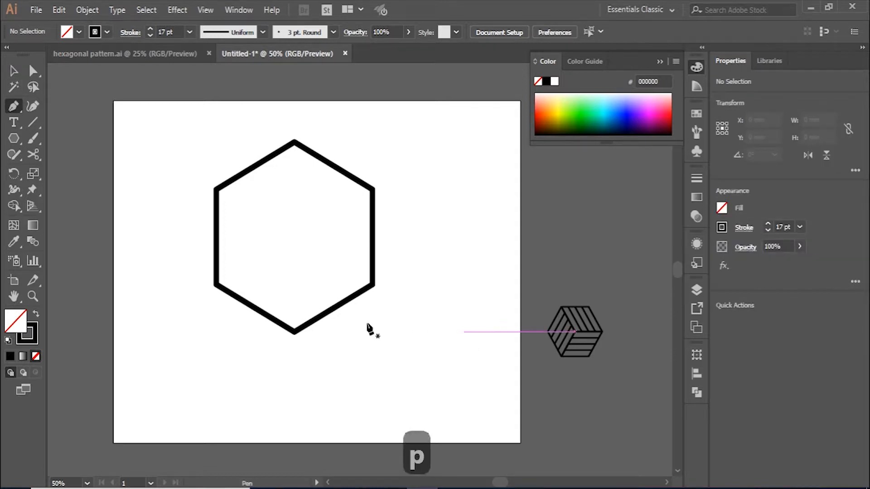
pyautogui.click(216, 190)
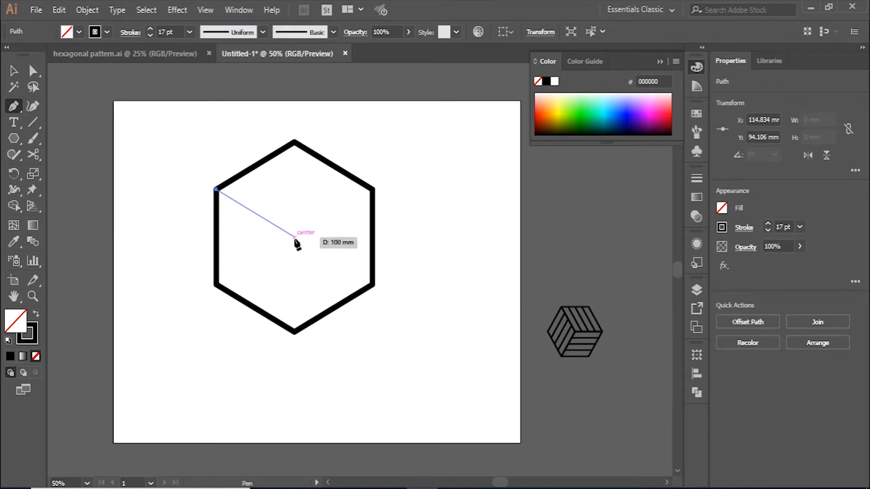
pyautogui.click(294, 237)
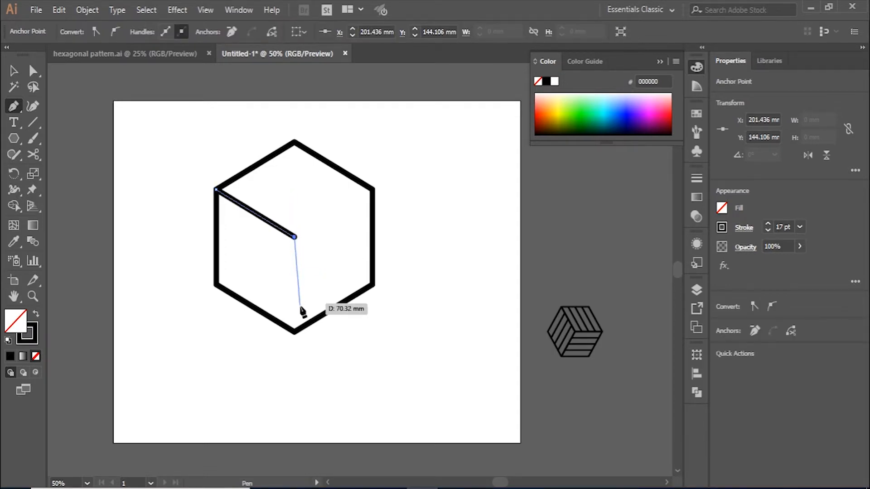
pyautogui.click(295, 332)
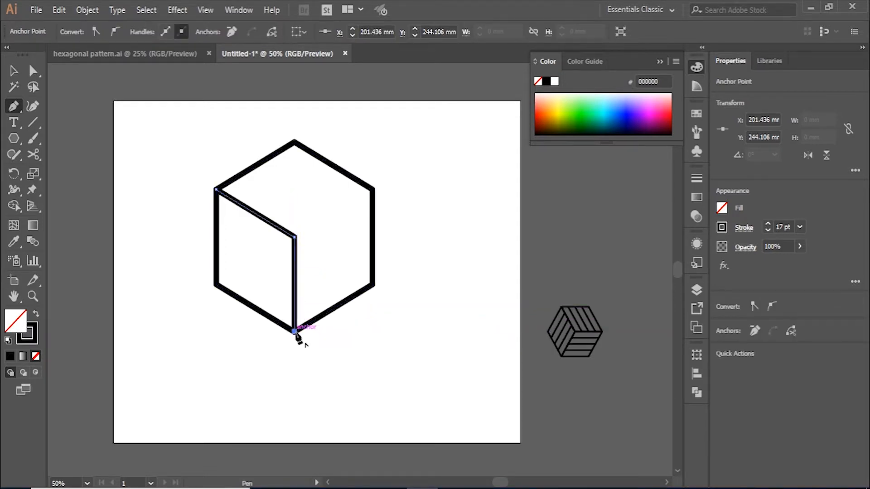
pyautogui.click(13, 70)
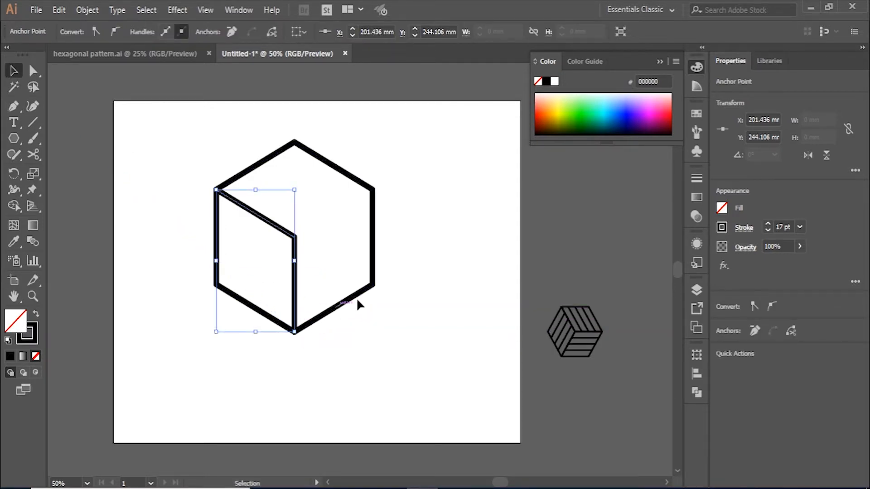
pyautogui.click(372, 294)
# Split the hexagon along the inner path with the Shape Builder, making the lower-left rhombus and the remaining region separate shapes
pyautogui.moveTo(411, 119); pyautogui.dragTo(197, 377)
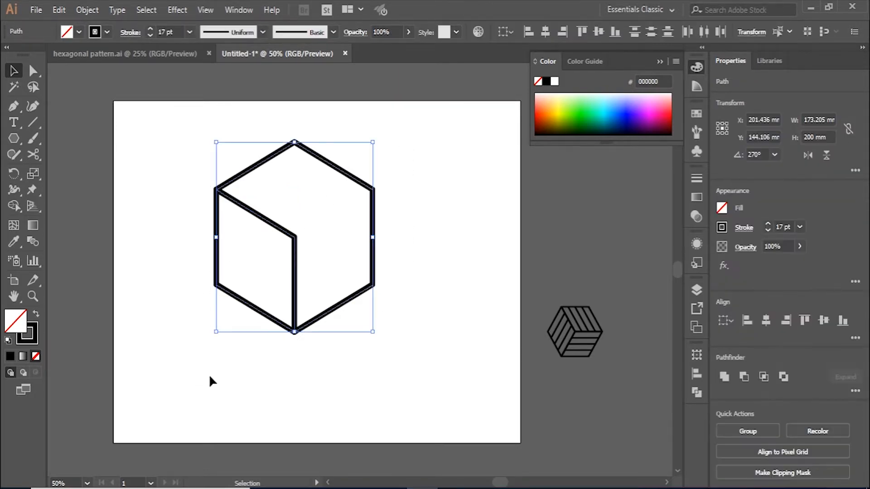
pyautogui.click(13, 207)
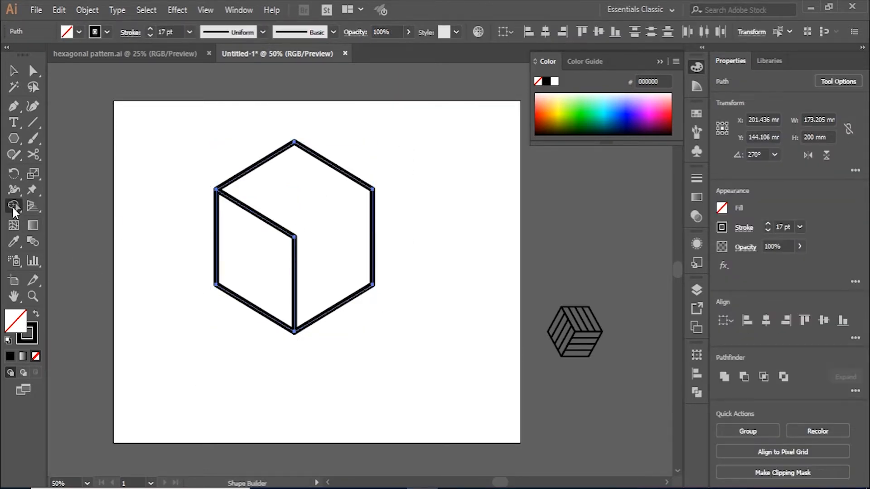
pyautogui.click(242, 255)
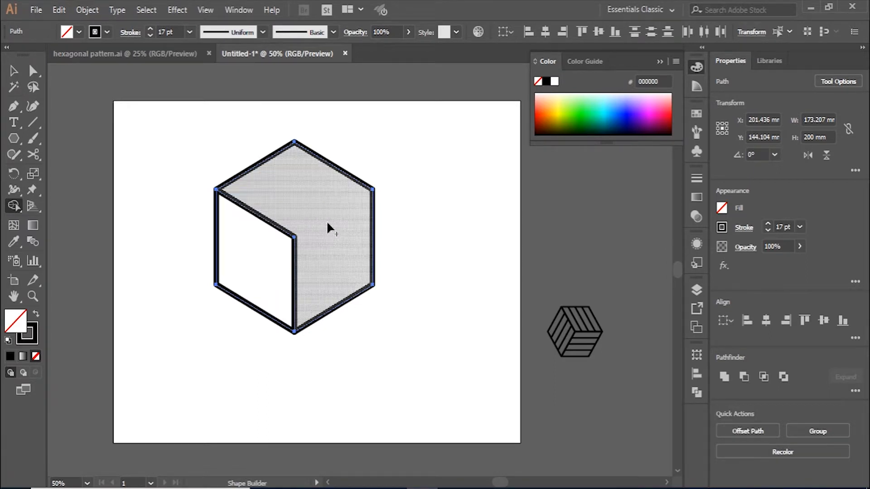
pyautogui.moveTo(325, 217); pyautogui.dragTo(301, 192)
pyautogui.moveTo(333, 277); pyautogui.dragTo(332, 287)
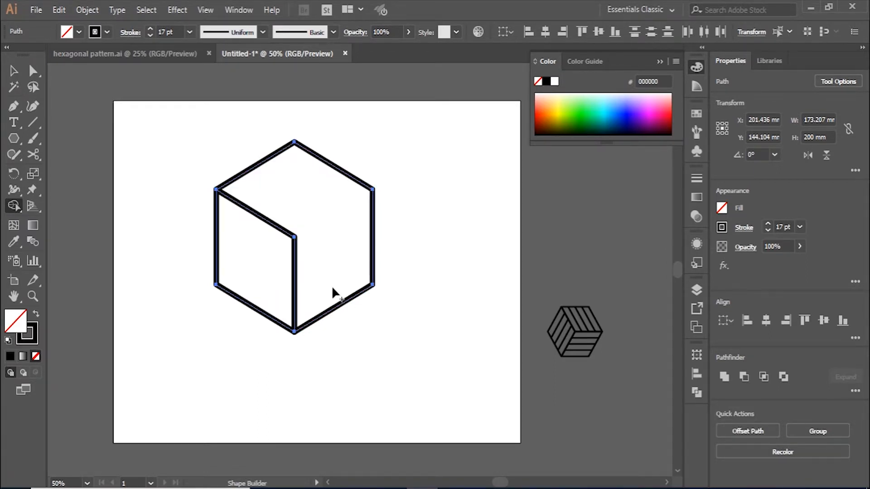
pyautogui.click(13, 74)
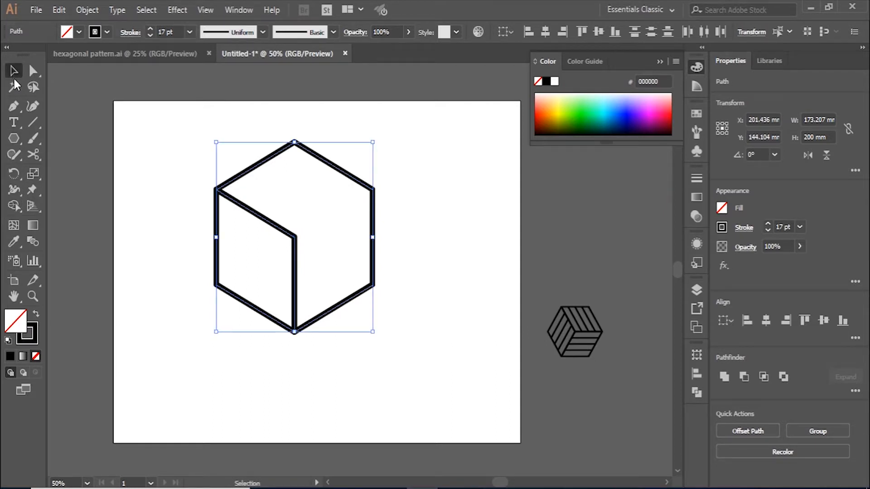
pyautogui.click(446, 220)
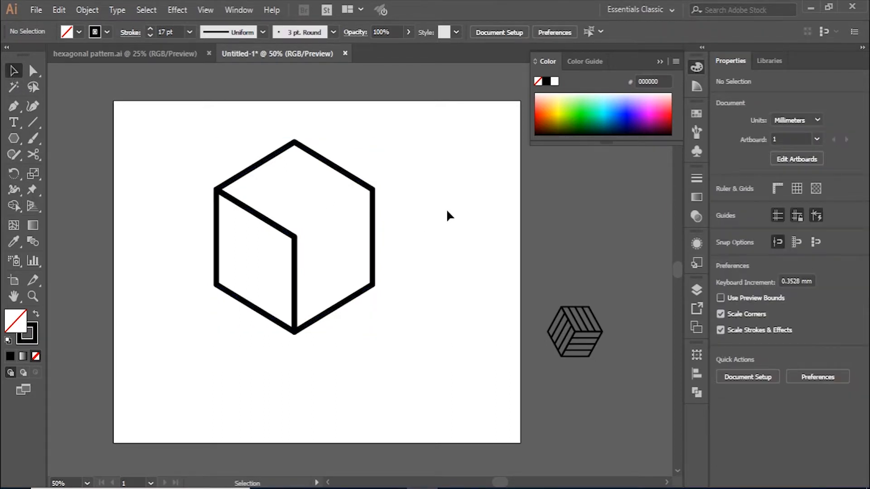
pyautogui.moveTo(420, 165); pyautogui.dragTo(345, 227)
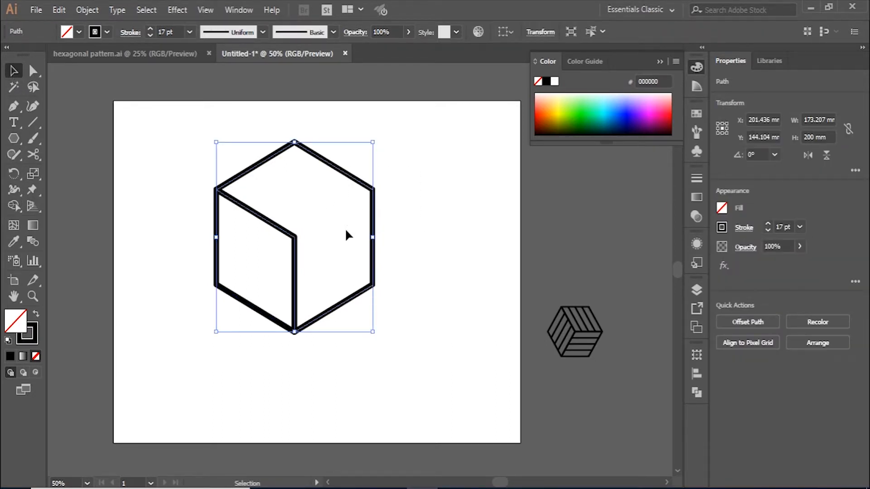
pyautogui.click(424, 239)
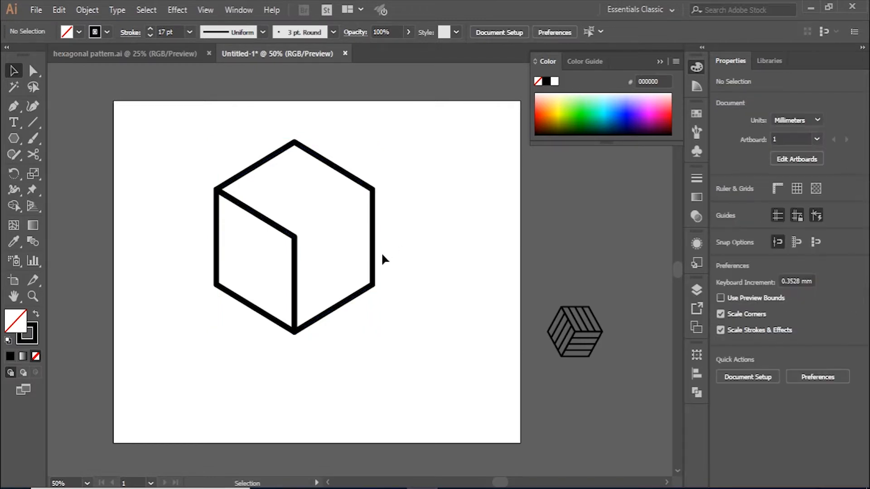
# Isolate the larger hexagon region and cut its path with Scissors at the upper-left, top, bottom and lower-right corners
pyautogui.click(352, 179)
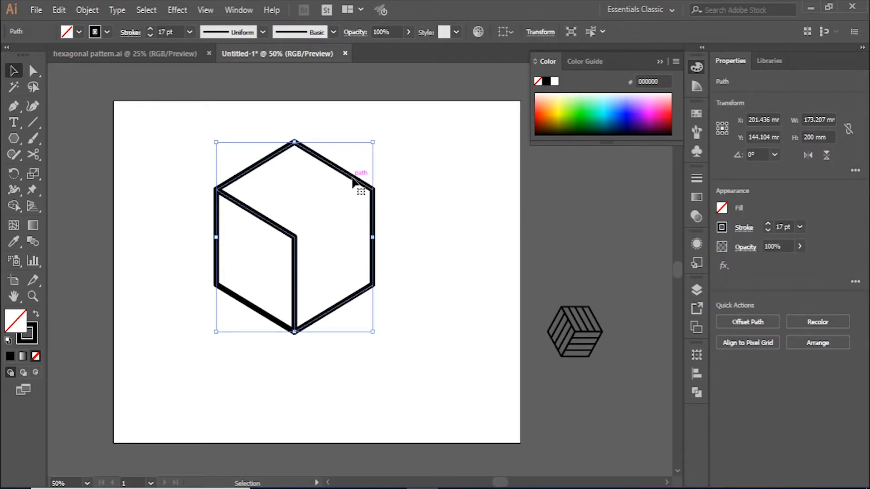
pyautogui.doubleClick(352, 178)
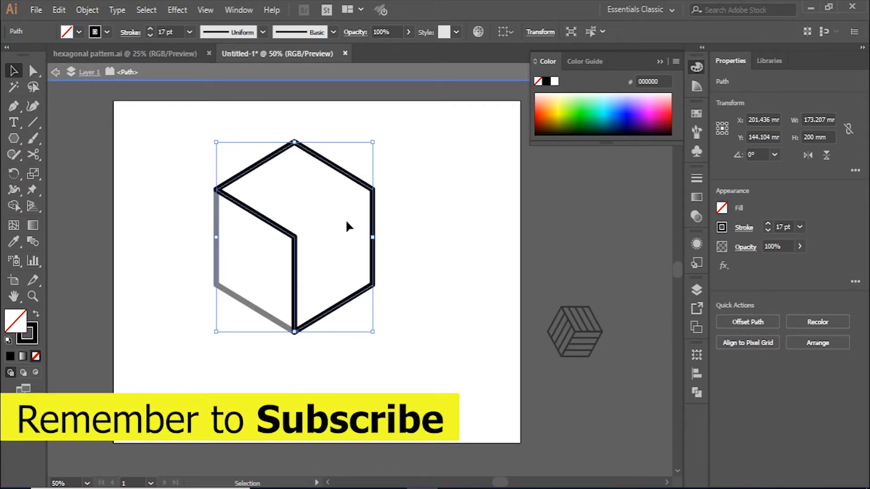
pyautogui.press('c')
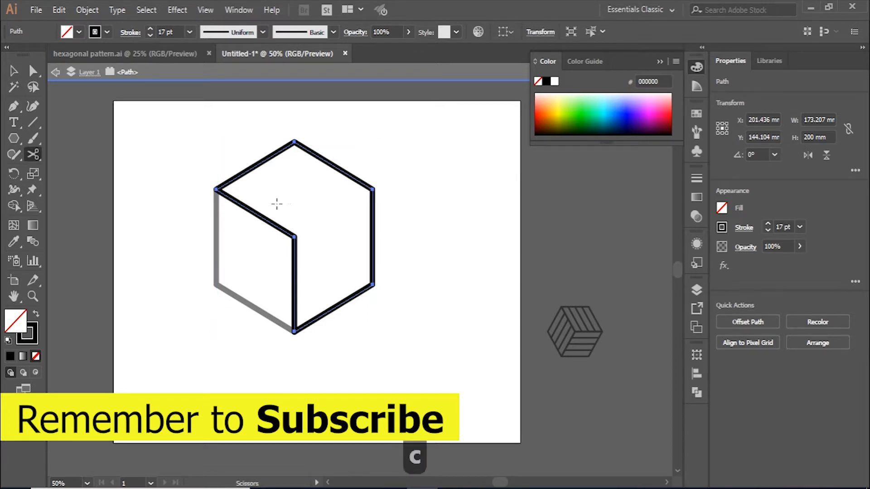
pyautogui.click(217, 188)
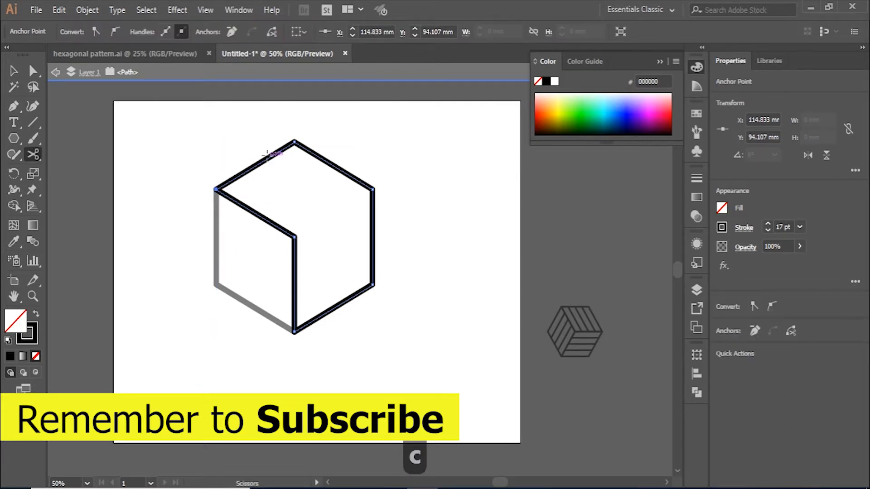
pyautogui.click(294, 332)
pyautogui.click(373, 285)
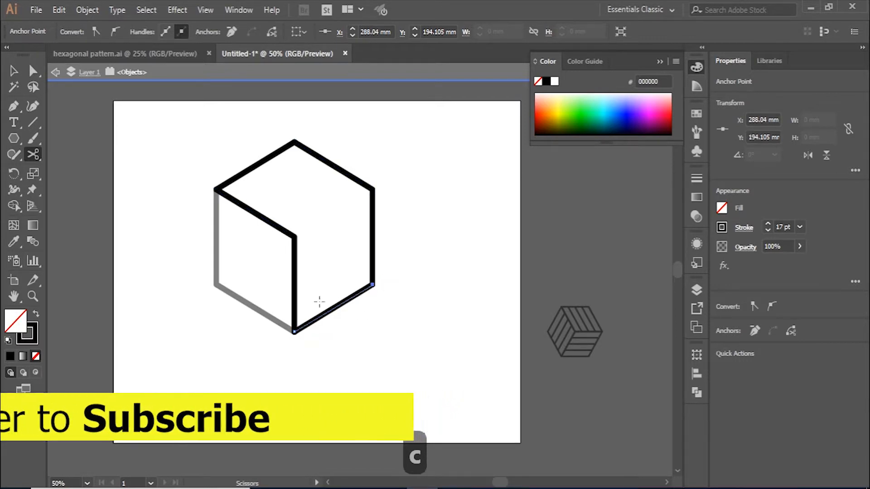
# Delete the cut region's lower-right edge and its upper-left edge
pyautogui.click(14, 71)
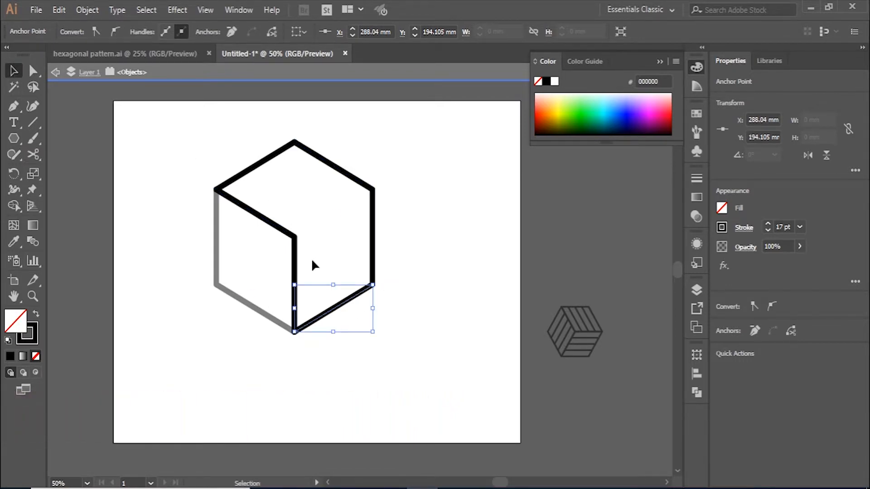
pyautogui.press('Delete')
pyautogui.moveTo(294, 178); pyautogui.dragTo(257, 148)
pyautogui.press('Delete')
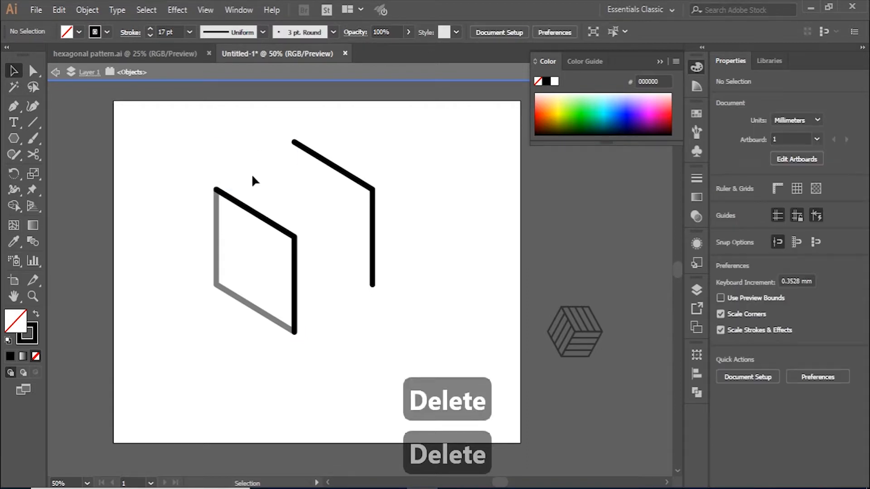
# Blend the two remaining bent paths, from the inner path's upper-left end to the outer path's top end
pyautogui.moveTo(387, 162); pyautogui.dragTo(268, 277)
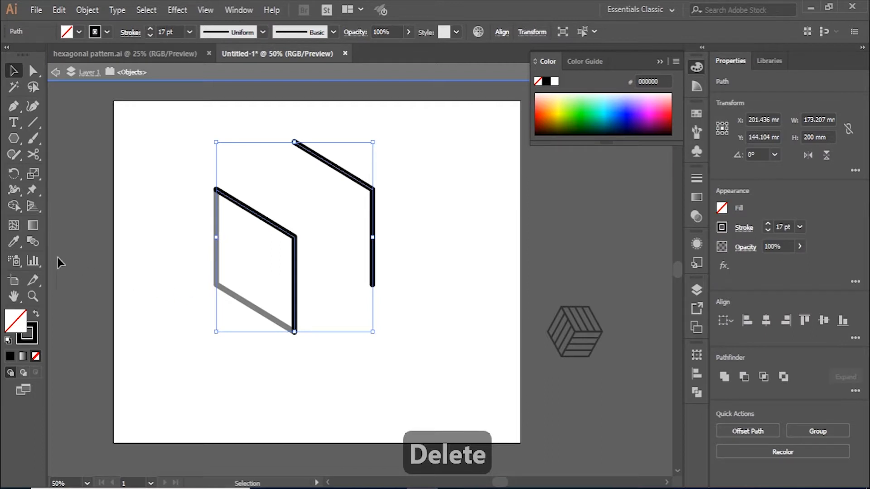
pyautogui.click(36, 243)
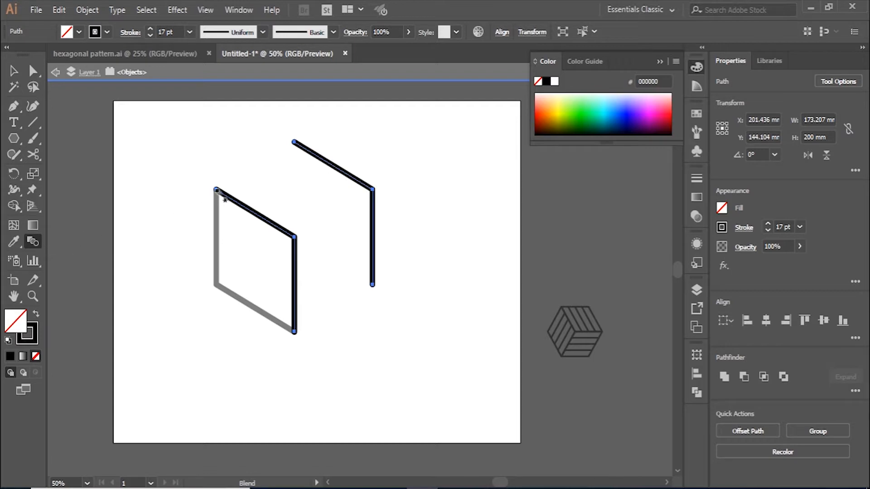
pyautogui.click(217, 191)
pyautogui.click(294, 142)
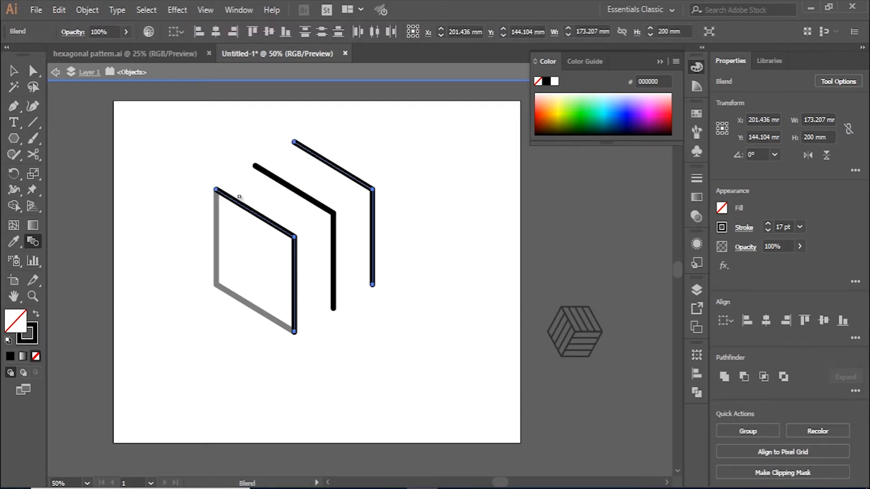
# Set the blend's spacing to Specified Steps with 2 steps, previewing it before applying
pyautogui.doubleClick(32, 238)
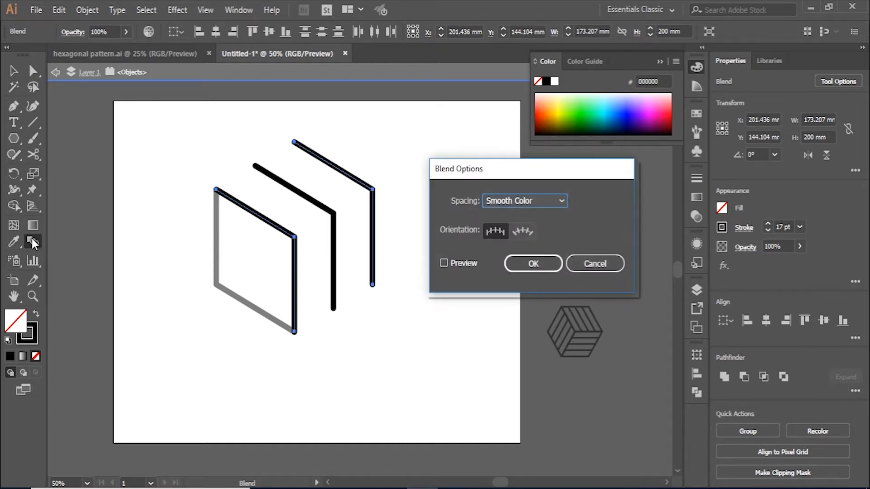
pyautogui.click(542, 201)
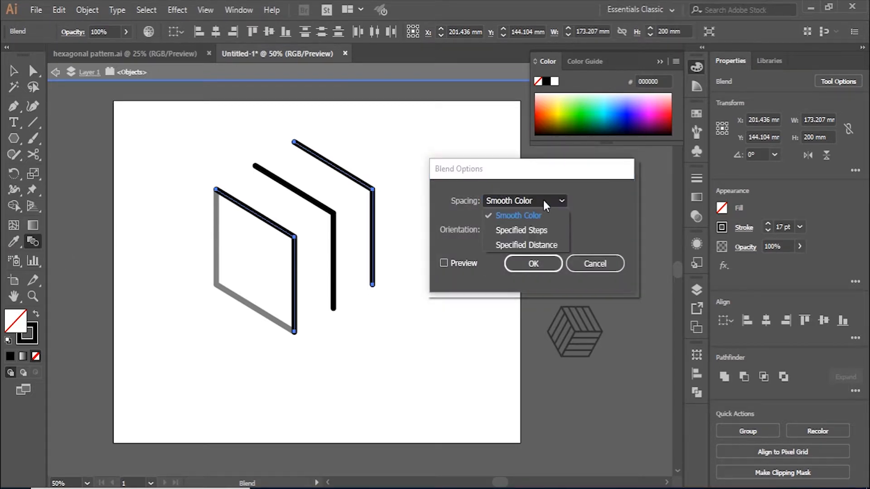
pyautogui.click(545, 231)
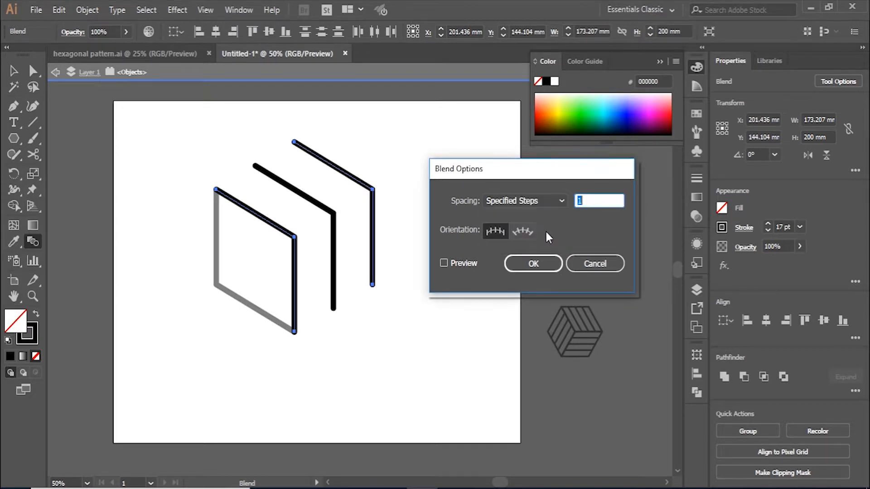
pyautogui.write('2')
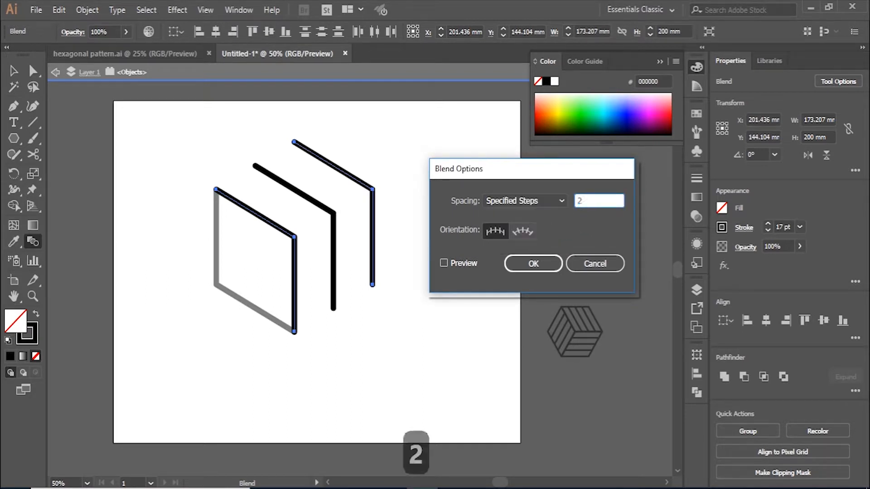
pyautogui.click(465, 262)
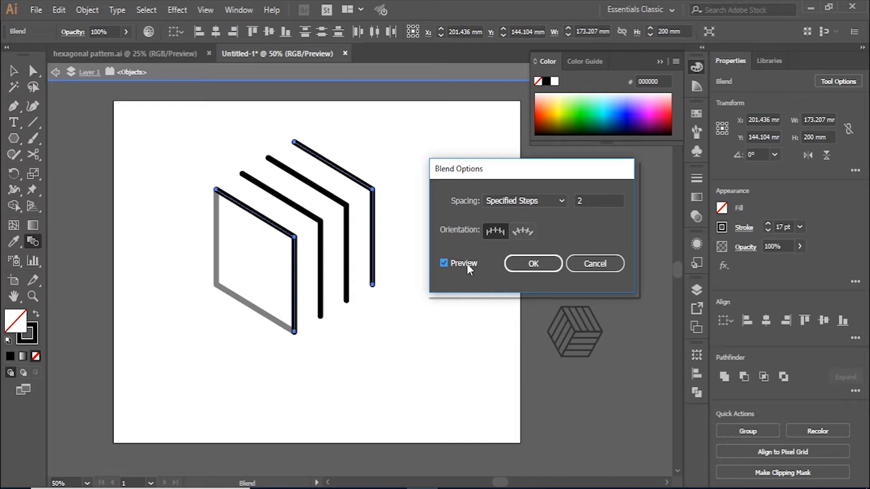
pyautogui.click(508, 265)
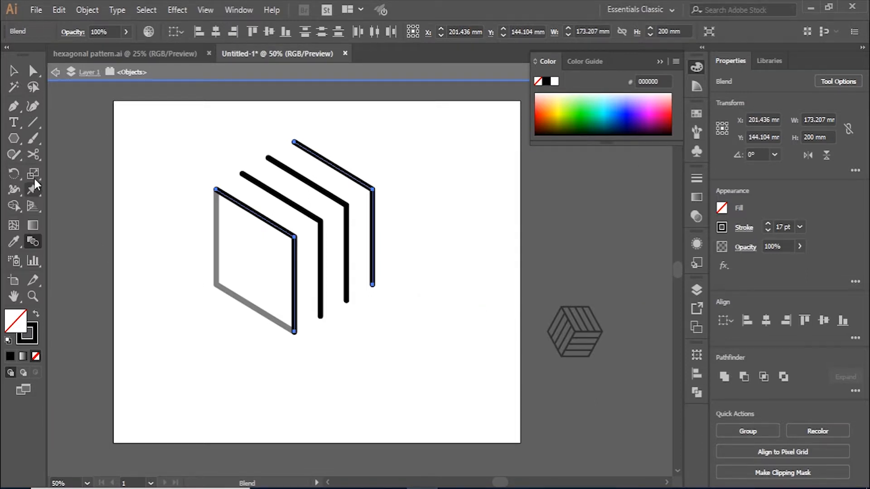
pyautogui.click(13, 70)
pyautogui.moveTo(421, 169); pyautogui.dragTo(270, 305)
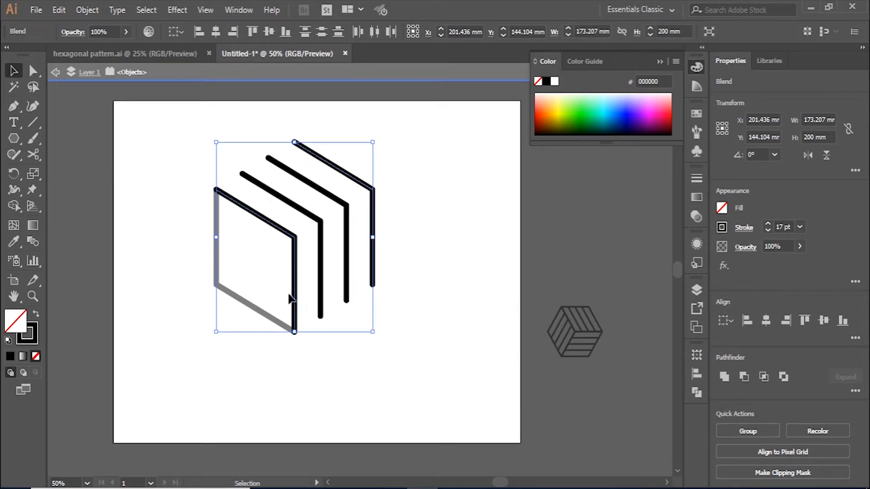
pyautogui.rightClick(349, 234)
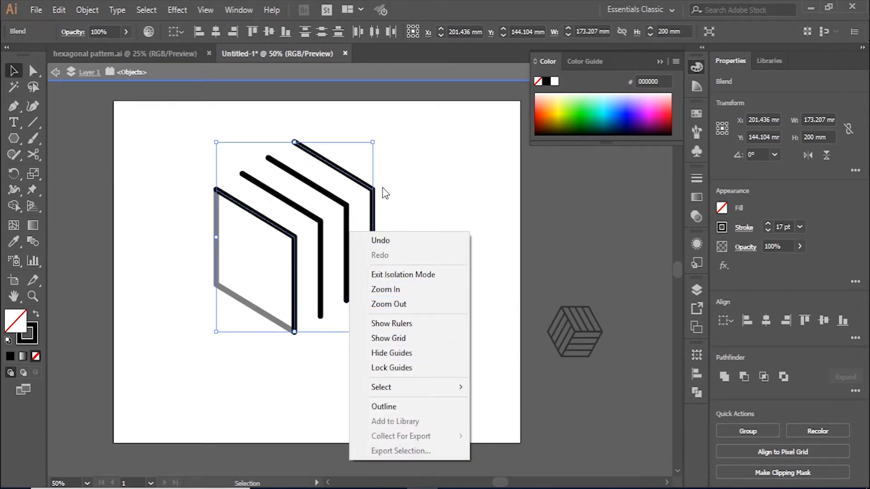
pyautogui.rightClick(367, 187)
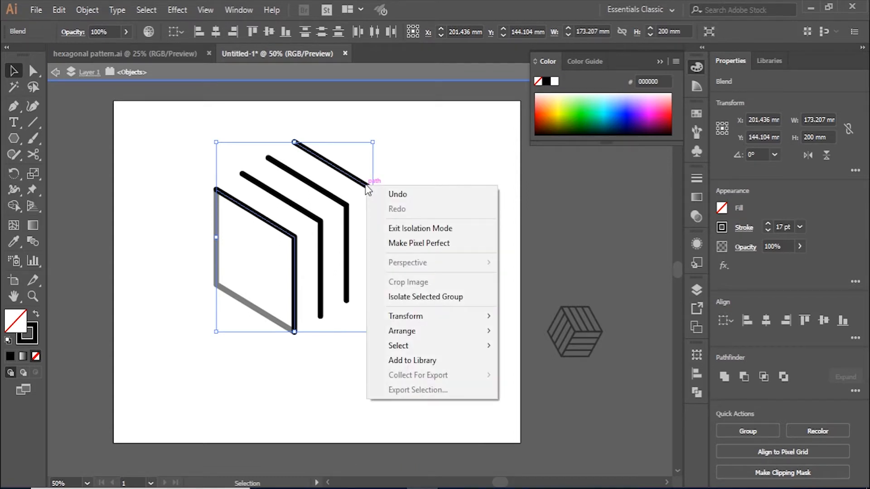
pyautogui.rightClick(345, 173)
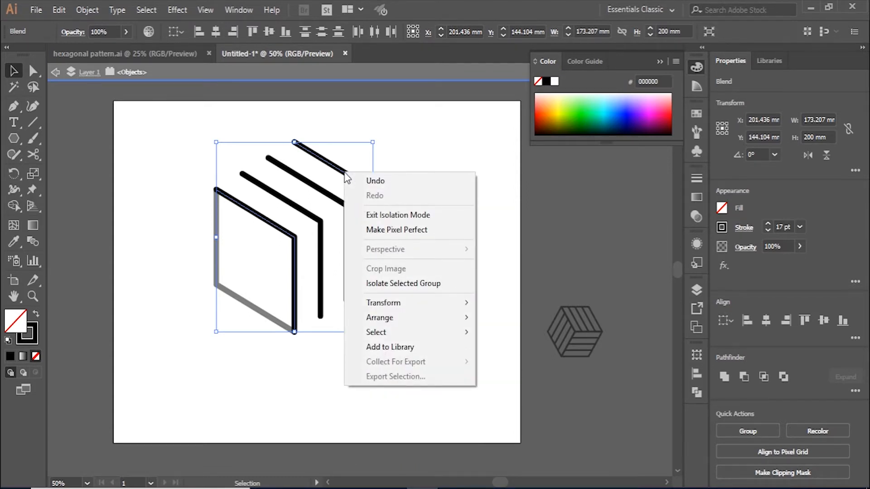
pyautogui.click(428, 159)
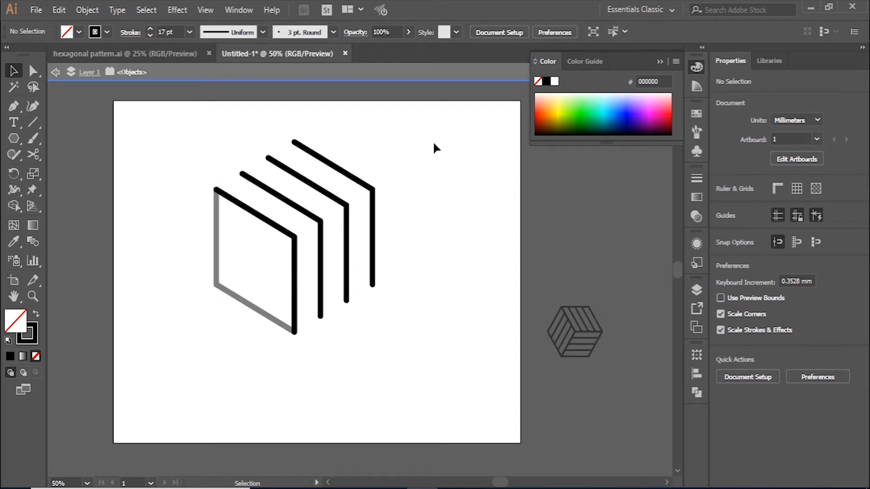
# Group the blended bent lines and exit isolation mode
pyautogui.moveTo(433, 132); pyautogui.dragTo(212, 385)
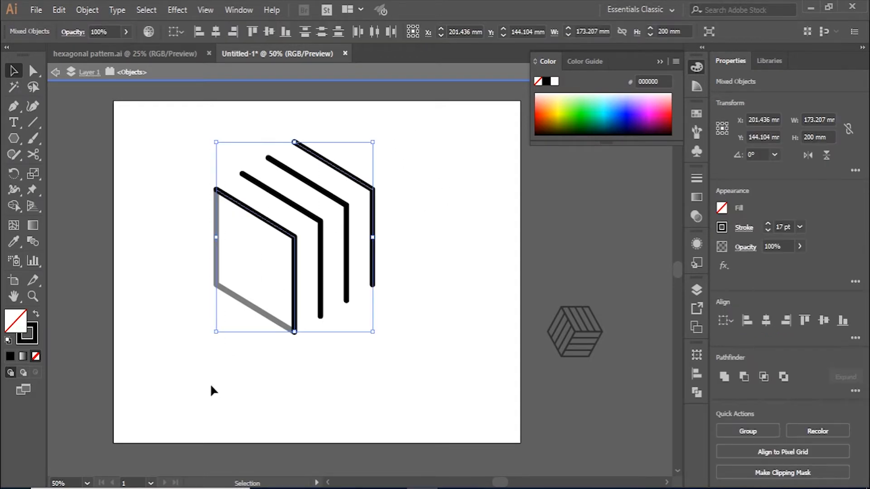
pyautogui.click(744, 429)
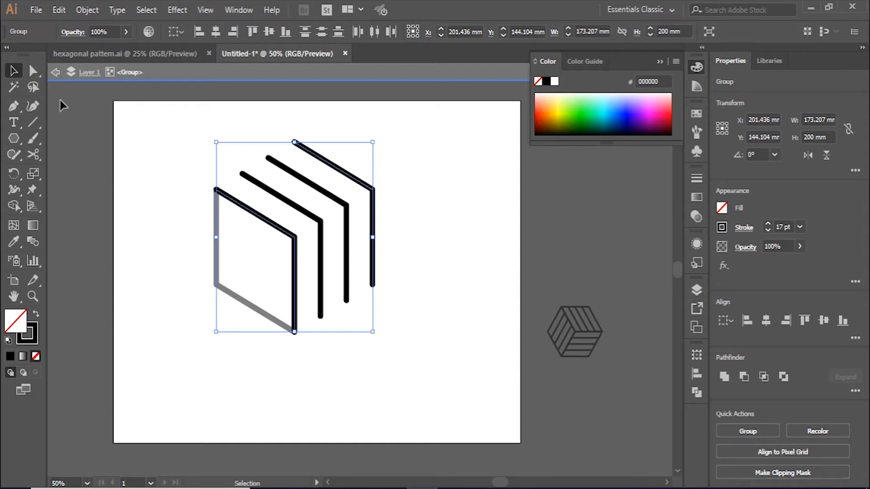
pyautogui.click(56, 73)
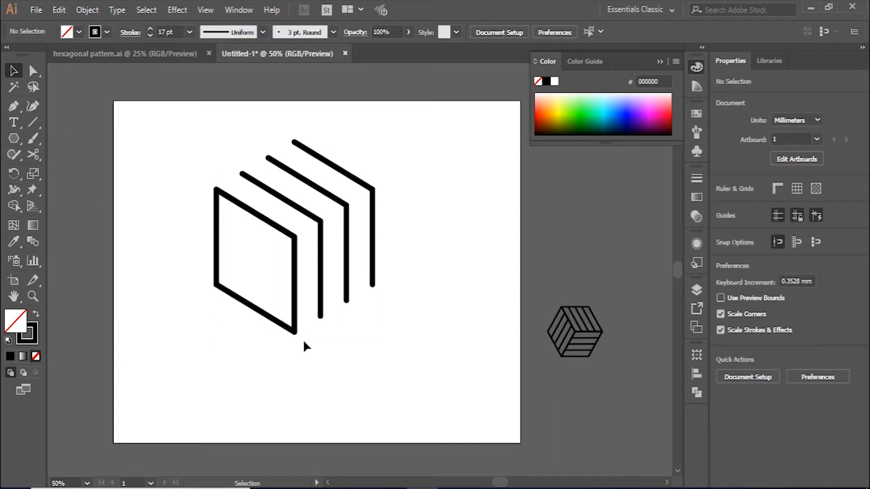
# Isolate the lower-left rhombus and cut its path with Scissors at its corners
pyautogui.doubleClick(264, 319)
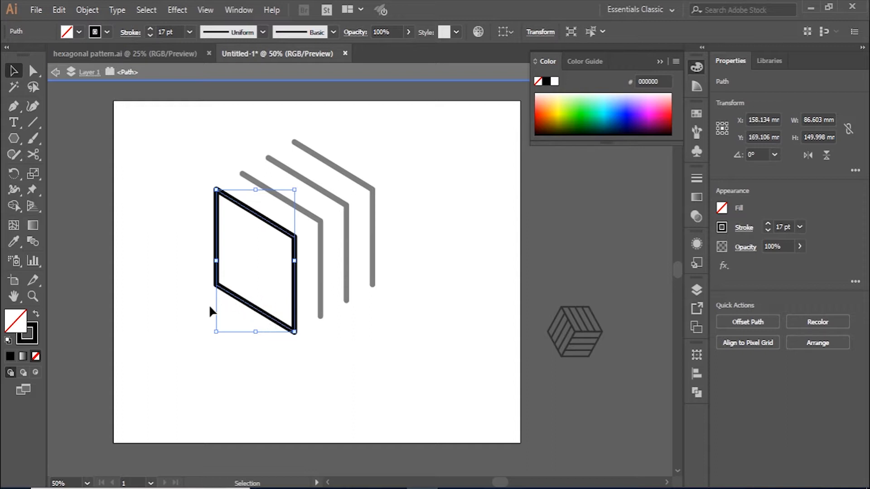
pyautogui.press('c')
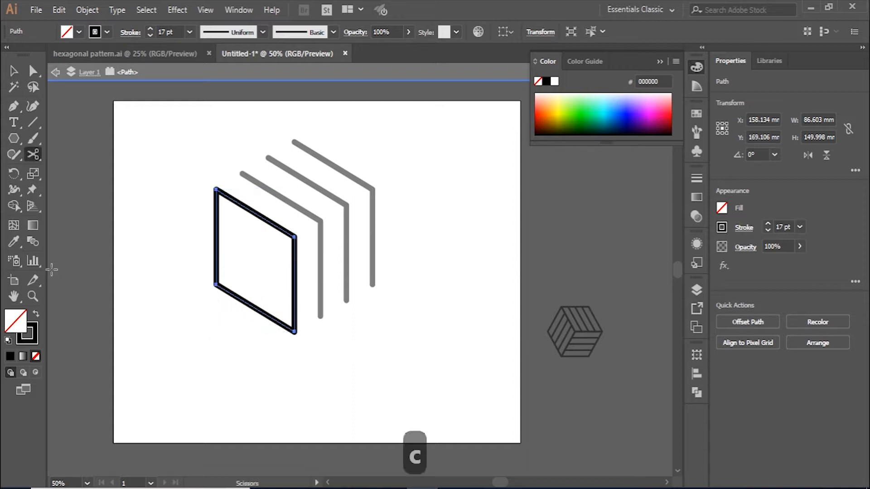
pyautogui.click(217, 190)
pyautogui.click(216, 285)
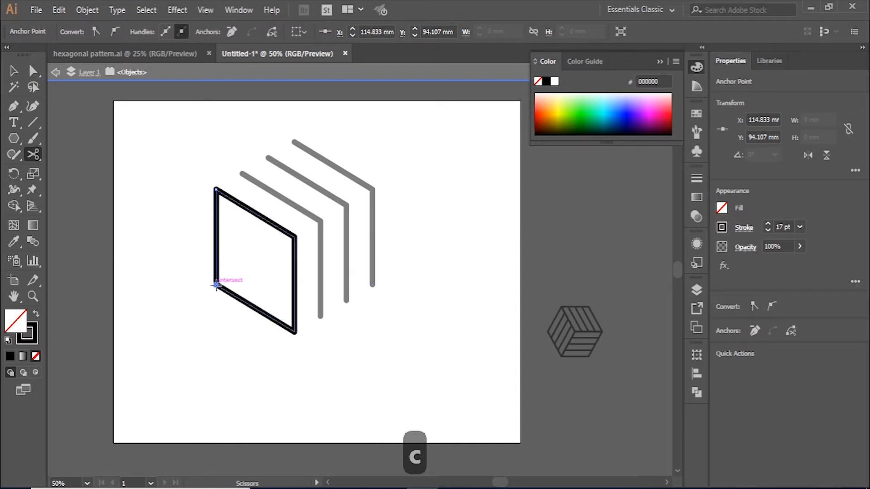
pyautogui.click(295, 333)
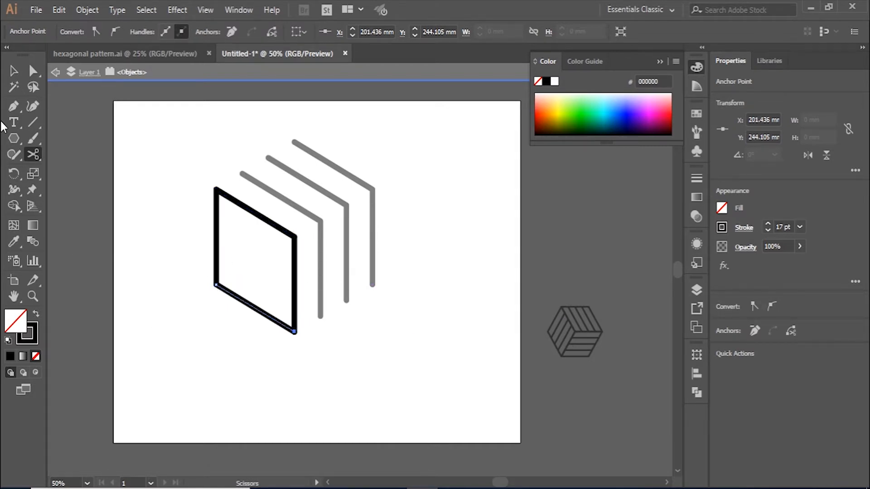
# Delete the rhombus's left and right vertical edges, keeping its two slanted edges
pyautogui.click(13, 70)
pyautogui.moveTo(229, 224); pyautogui.dragTo(204, 264)
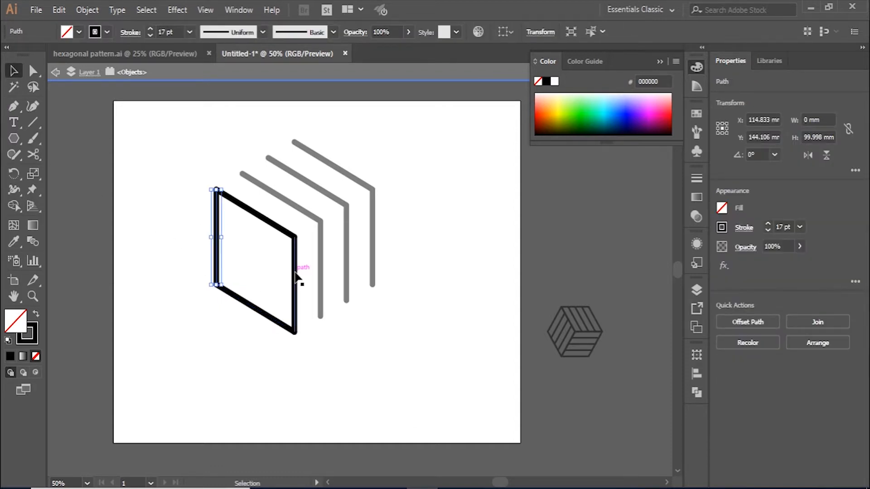
pyautogui.press('Delete')
pyautogui.moveTo(286, 280); pyautogui.dragTo(286, 282)
pyautogui.press('Delete')
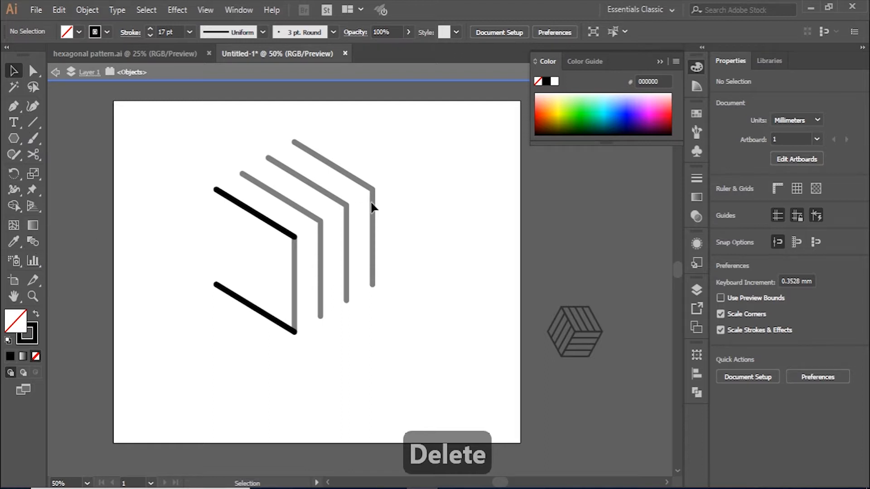
# Blend the rhombus's upper and lower slanted lines, starting from their left ends
pyautogui.moveTo(376, 168); pyautogui.dragTo(214, 384)
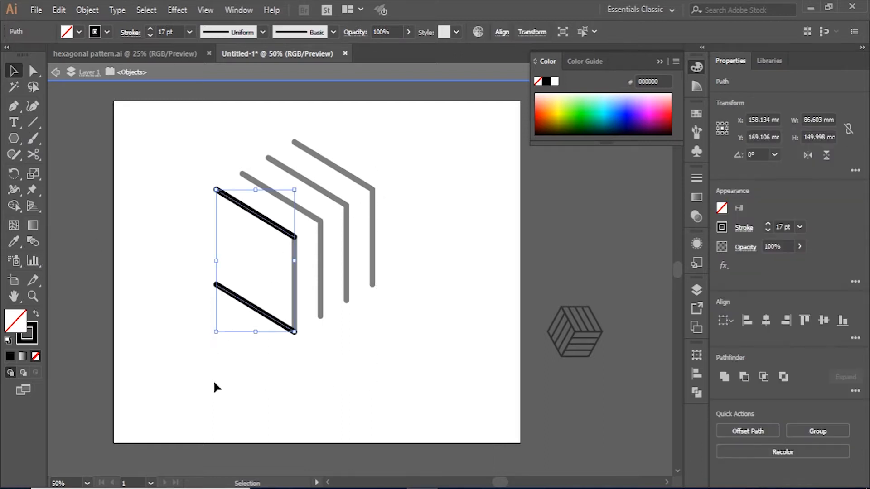
pyautogui.click(30, 245)
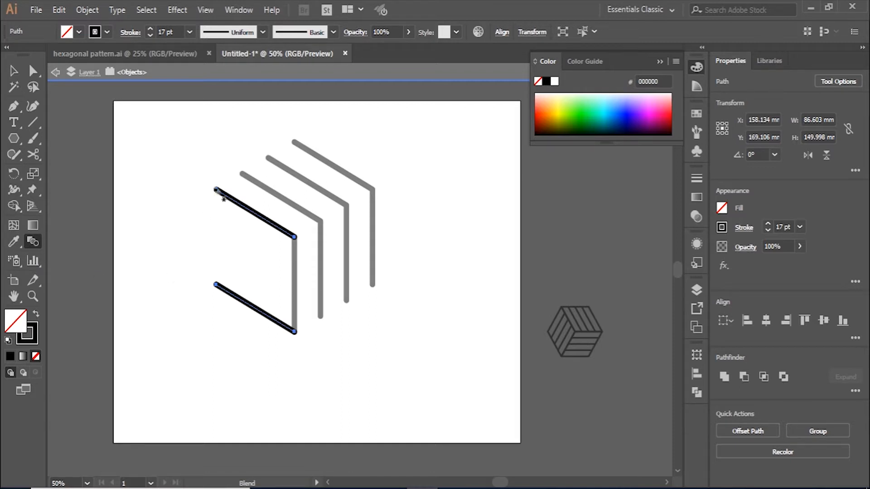
pyautogui.click(217, 190)
pyautogui.click(217, 285)
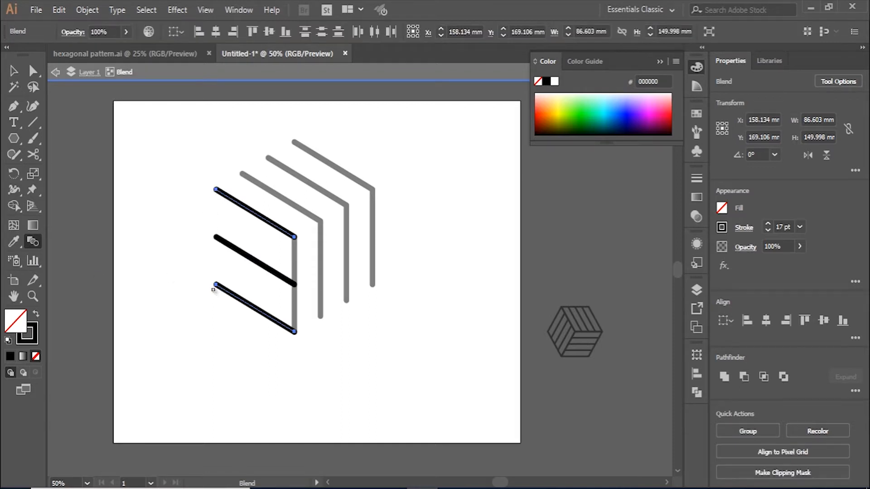
# Set the rhombus blend's spacing to Specified Steps with 2 steps and exit isolation mode
pyautogui.doubleClick(39, 241)
pyautogui.click(562, 202)
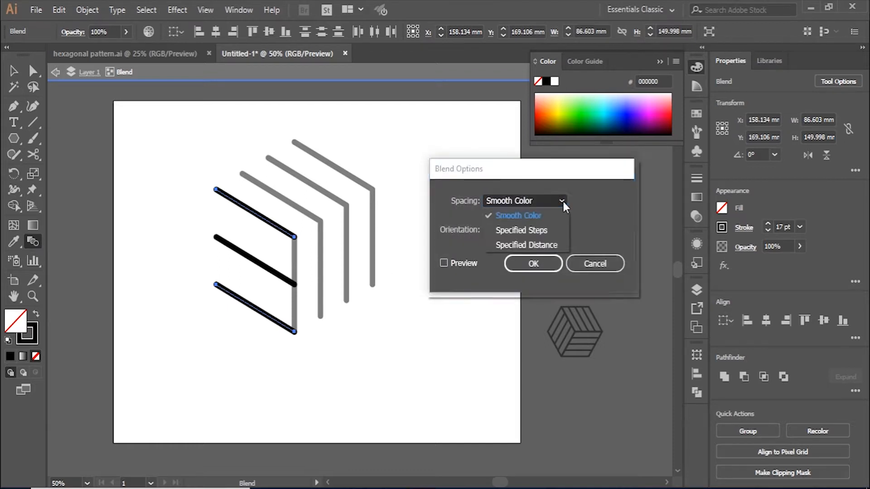
pyautogui.click(542, 230)
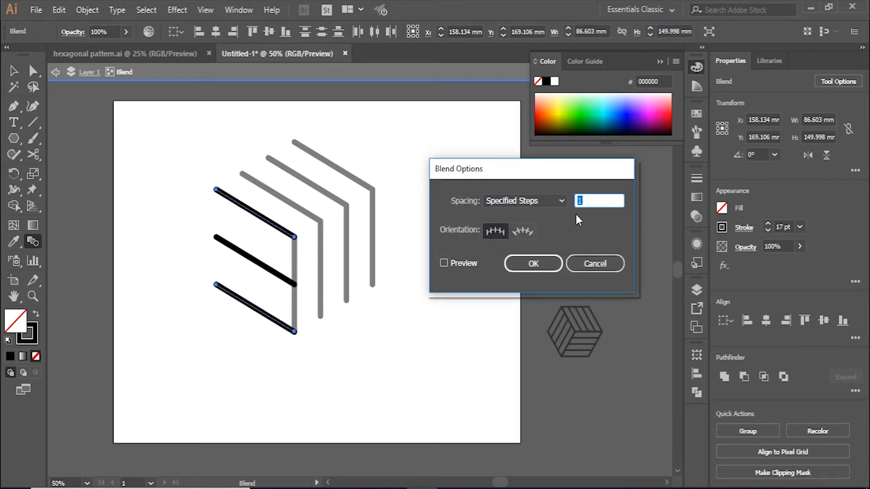
pyautogui.write('2')
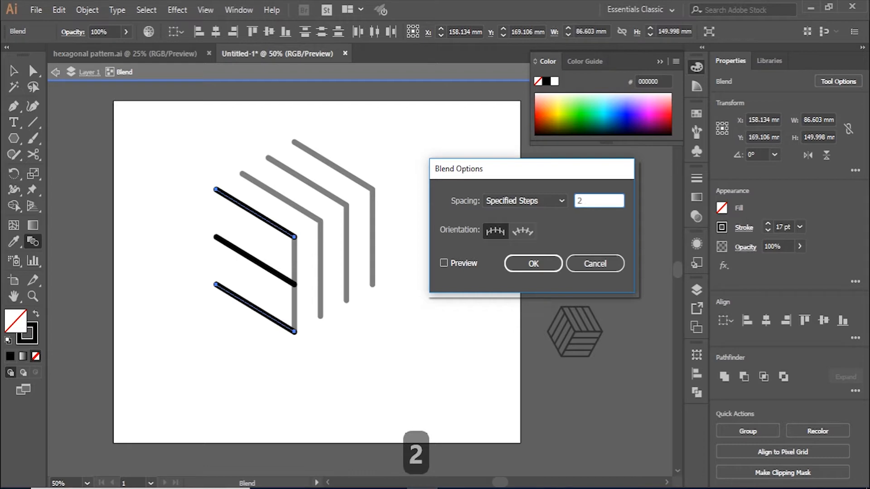
pyautogui.click(451, 269)
pyautogui.click(521, 268)
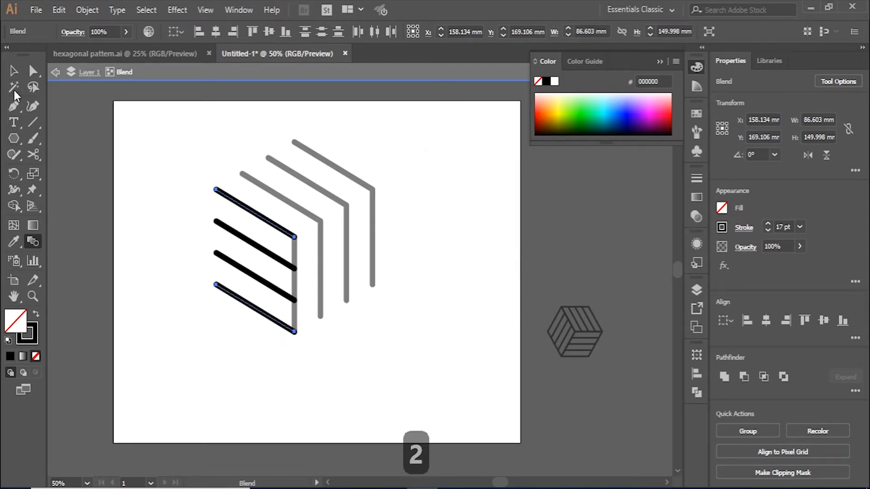
pyautogui.click(13, 71)
pyautogui.click(56, 72)
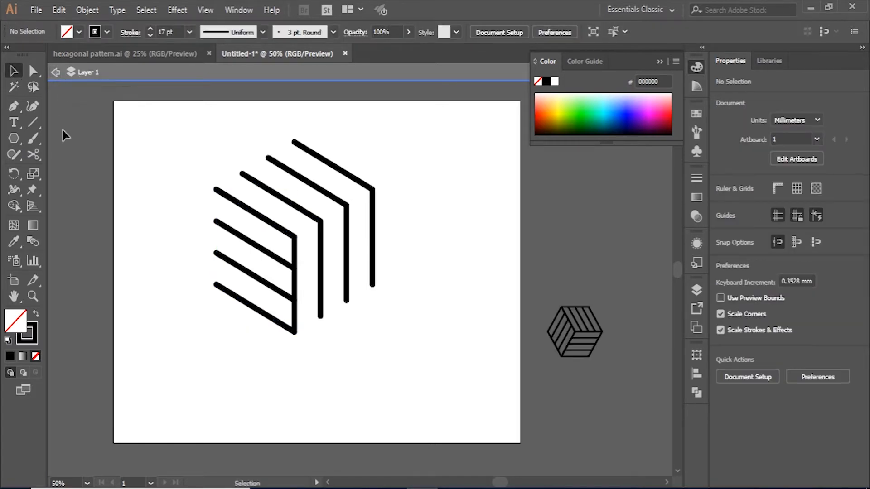
pyautogui.click(56, 72)
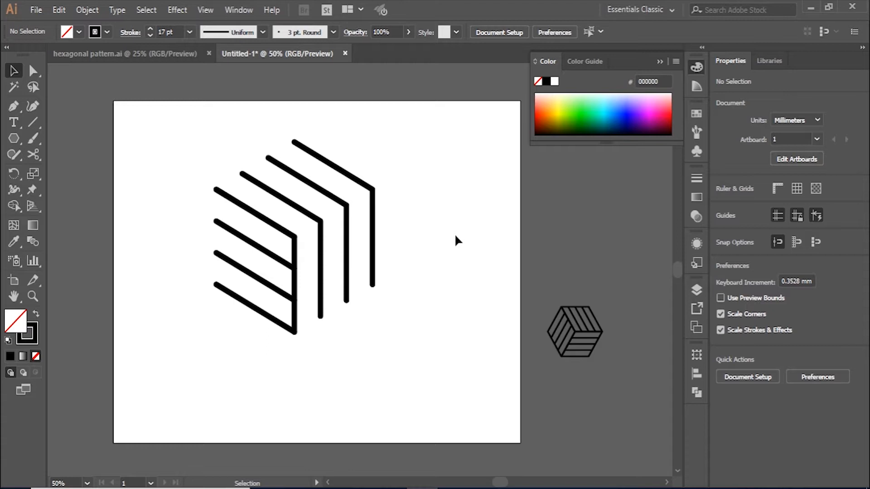
# Scale the whole striped shape down proportionally around its centre to about 104 by 120 mm
pyautogui.scroll(-1, 455, 233)
pyautogui.moveTo(425, 171); pyautogui.dragTo(270, 313)
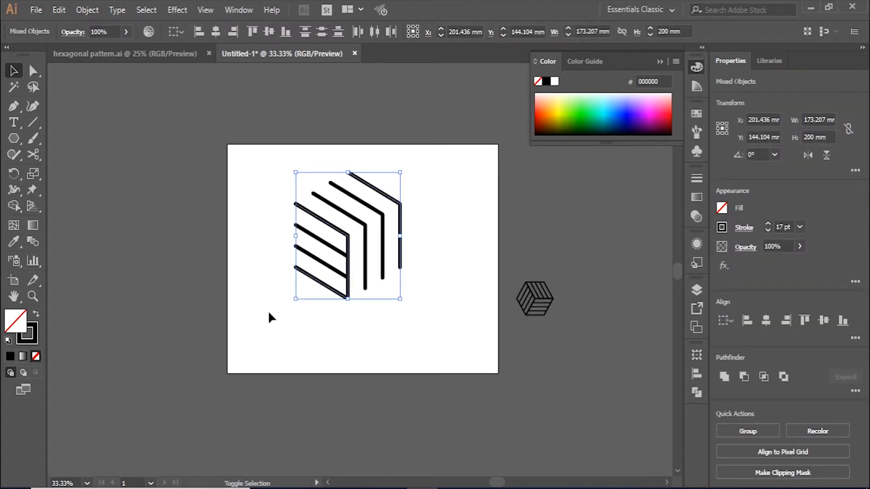
pyautogui.moveTo(399, 299); pyautogui.dragTo(384, 280)
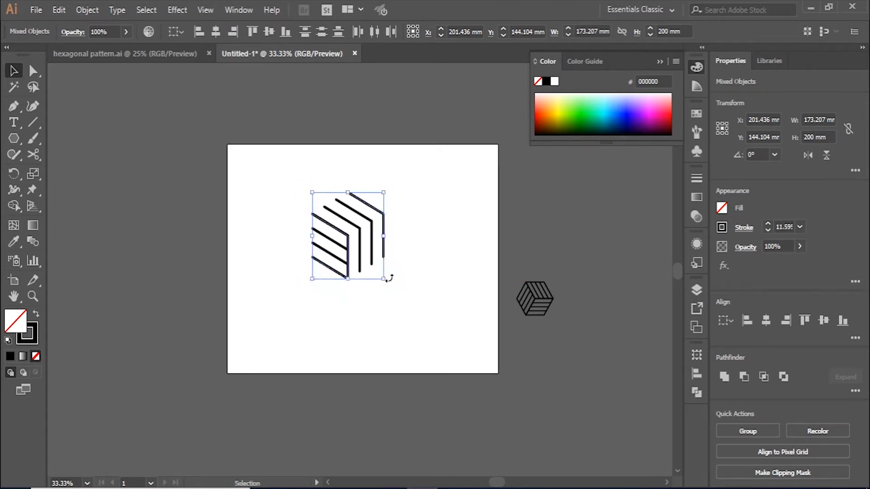
pyautogui.scroll(2, 368, 280)
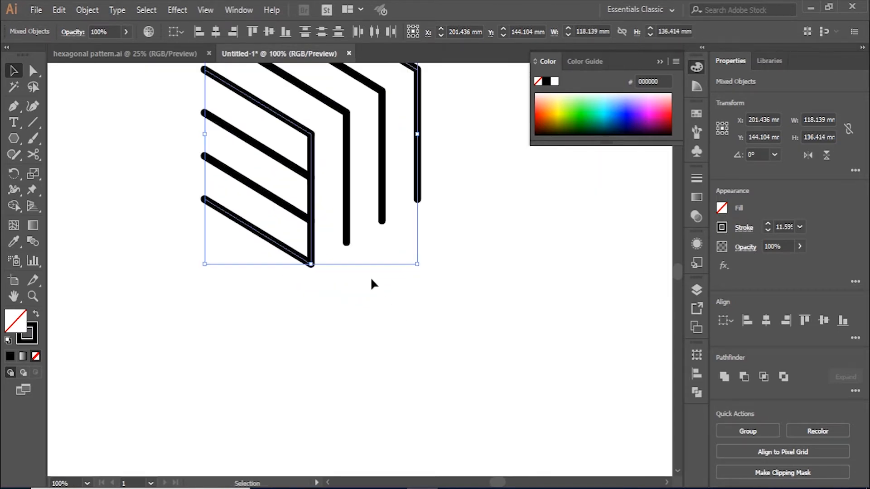
pyautogui.scroll(-1, 366, 345)
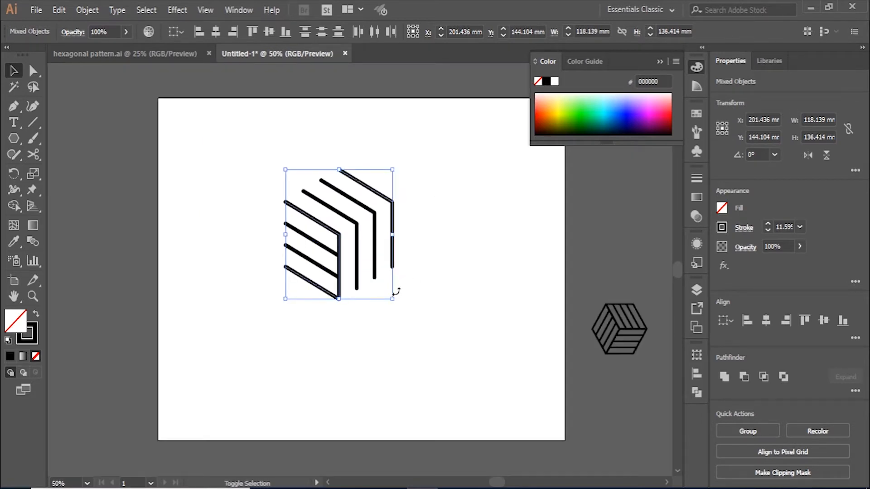
pyautogui.moveTo(393, 300)
pyautogui.mouseDown()
pyautogui.moveTo(390, 284)
pyautogui.moveTo(386, 292)
pyautogui.mouseUp()
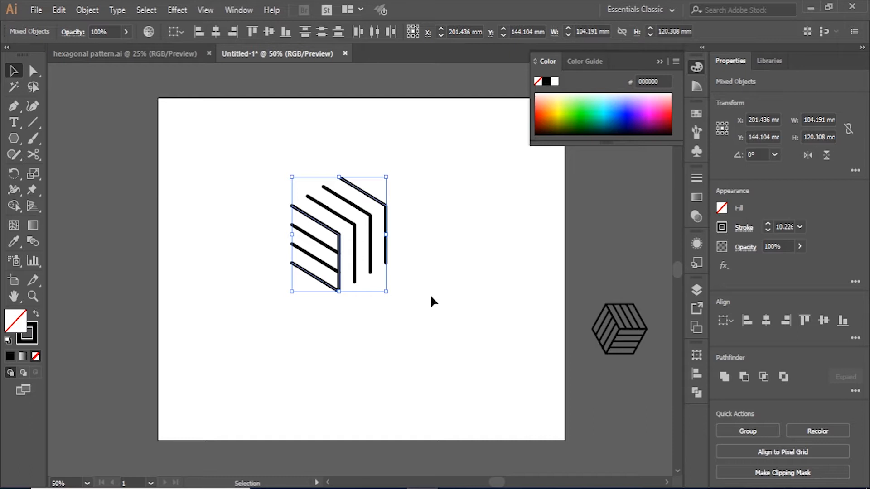
# Place a copy of the striped shape about 94 mm straight below the original and flip it horizontally and vertically
pyautogui.hotkey('ctrl', 'shift', 'b')
pyautogui.hotkey('ctrl', 'c')
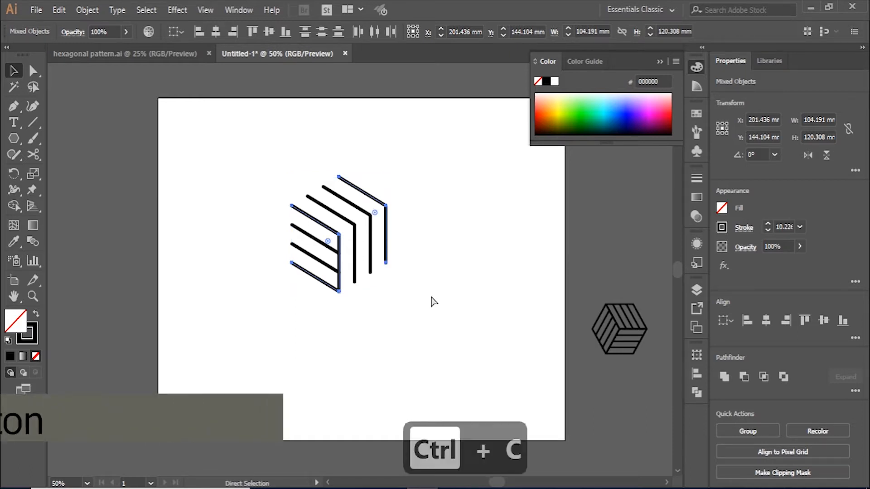
pyautogui.hotkey('ctrl', 'f')
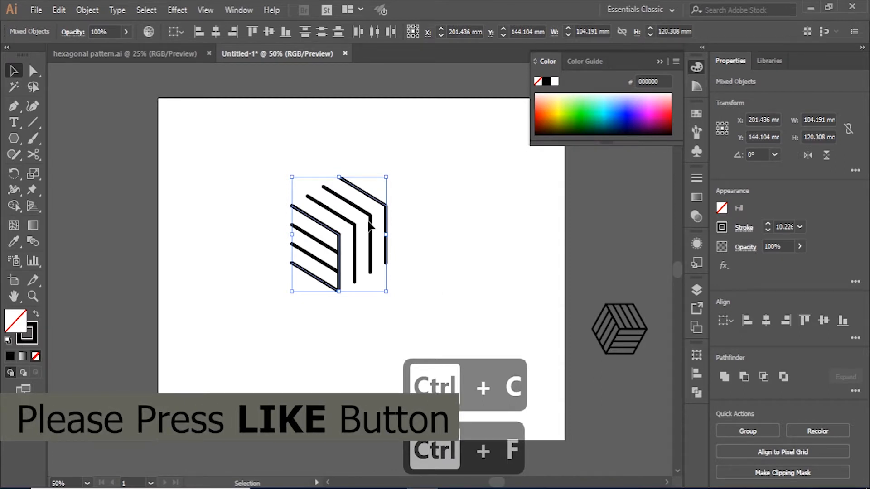
pyautogui.moveTo(373, 234); pyautogui.dragTo(371, 314)
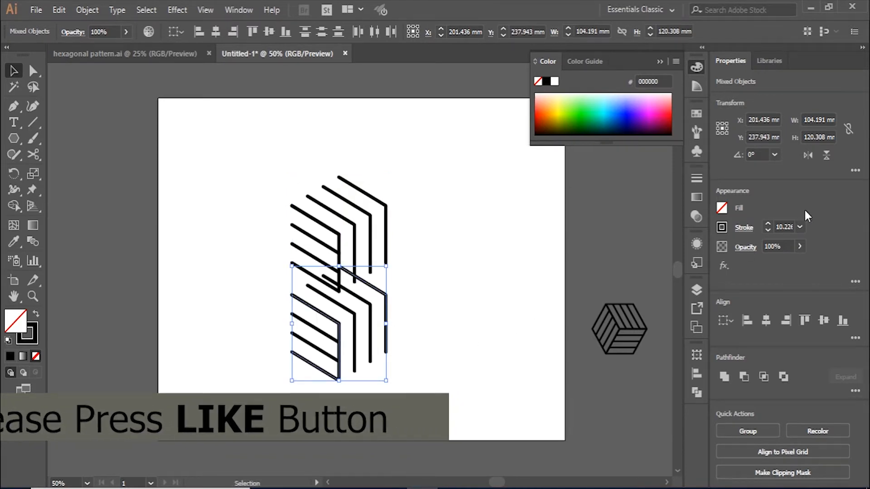
pyautogui.click(806, 156)
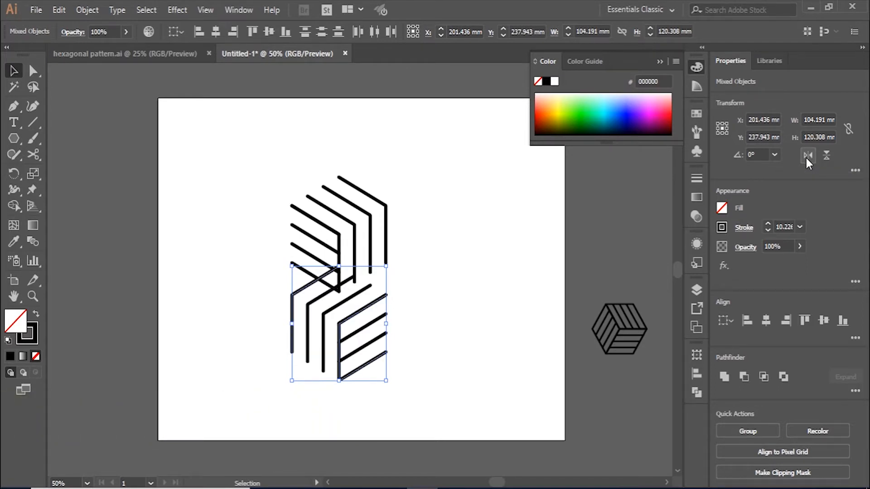
pyautogui.click(823, 159)
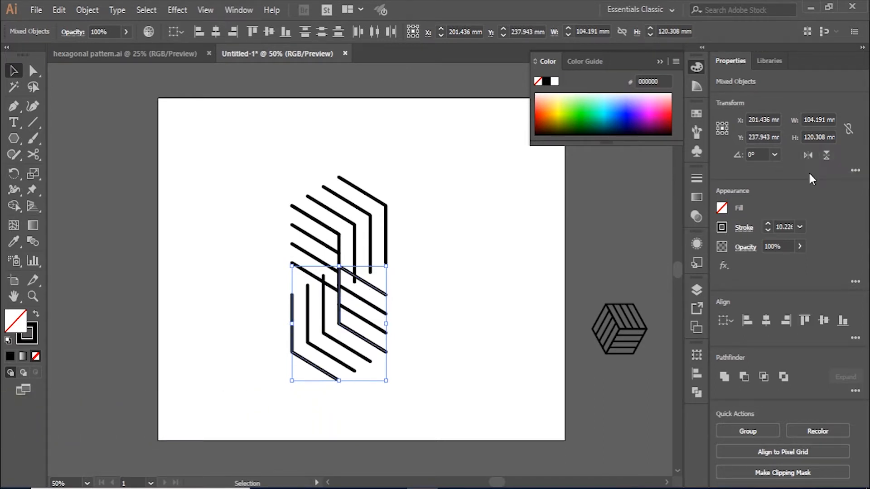
# Nudge the flipped copy straight down until its top corner meets the bottom corner of the original shape, and deselect it
pyautogui.press('Down')
pyautogui.press('Down')
pyautogui.press('Down')
pyautogui.press('Down')
pyautogui.press('Down')
pyautogui.press('Down')
pyautogui.press('Down')
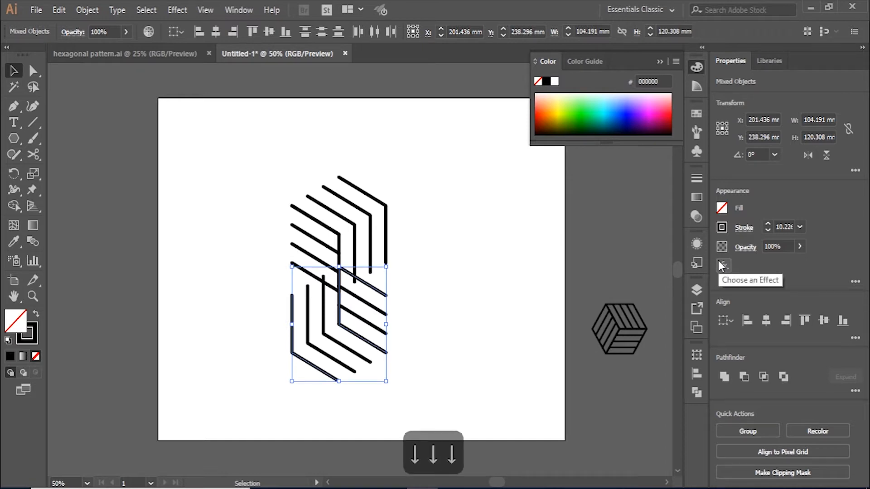
pyautogui.press('Down')
pyautogui.press('Down')
pyautogui.press('Down')
pyautogui.press('Down')
pyautogui.press('Down')
pyautogui.press('Down')
pyautogui.press('Down')
pyautogui.press('Down')
pyautogui.press('Down')
pyautogui.press('Down')
pyautogui.press('Down')
pyautogui.press('Down')
pyautogui.press('Down')
pyautogui.press('Down')
pyautogui.press('Down')
pyautogui.press('Down')
pyautogui.press('Down')
pyautogui.press('Down')
pyautogui.press('Down')
pyautogui.press('Down')
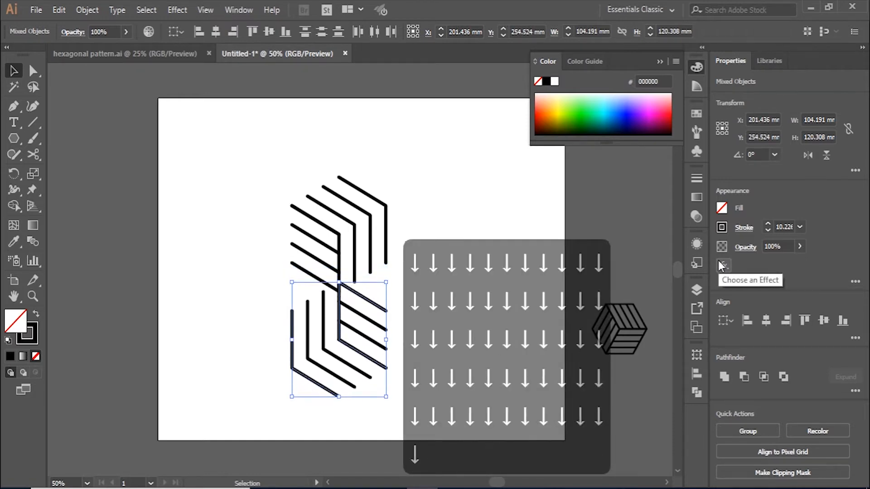
pyautogui.press('Down')
pyautogui.press('Down')
pyautogui.press('Down')
pyautogui.press('Down')
pyautogui.press('Down')
pyautogui.press('Down')
pyautogui.press('Down')
pyautogui.press('Down')
pyautogui.press('Down')
pyautogui.press('Down')
pyautogui.press('Down')
pyautogui.press('Down')
pyautogui.press('Down')
pyautogui.press('Down')
pyautogui.press('Down')
pyautogui.press('Down')
pyautogui.press('Down')
pyautogui.press('Down')
pyautogui.press('Down')
pyautogui.press('Down')
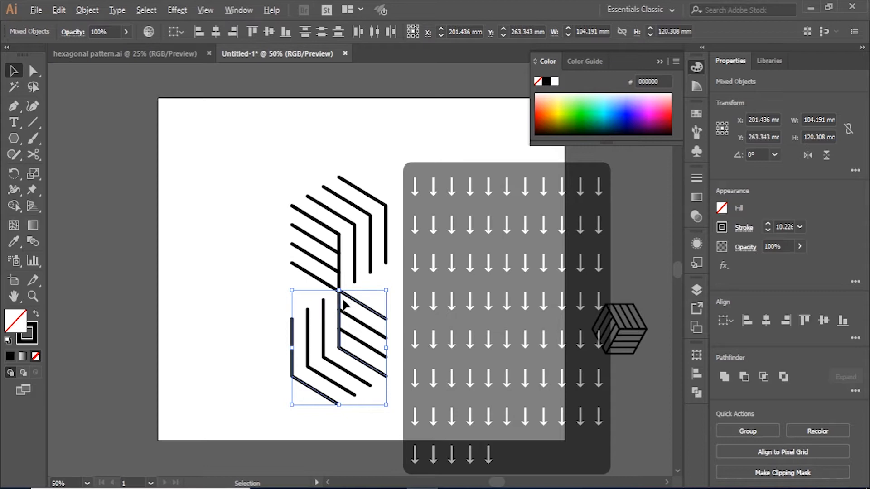
pyautogui.scroll(4, 349, 300)
pyautogui.scroll(2, 321, 284)
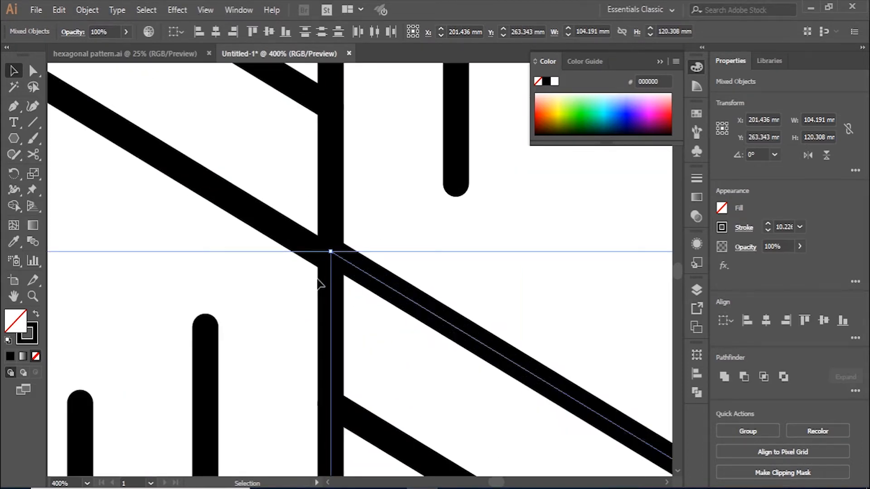
pyautogui.press('Down')
pyautogui.press('Down')
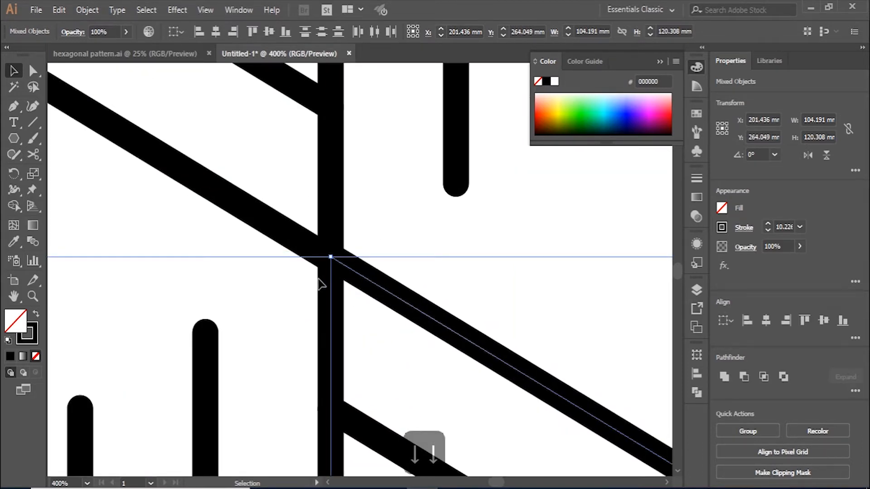
pyautogui.scroll(-6, 320, 283)
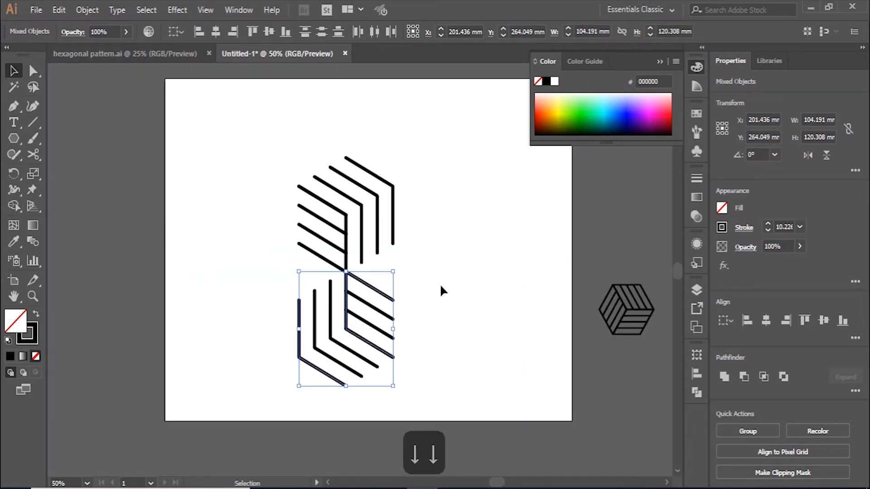
pyautogui.click(519, 275)
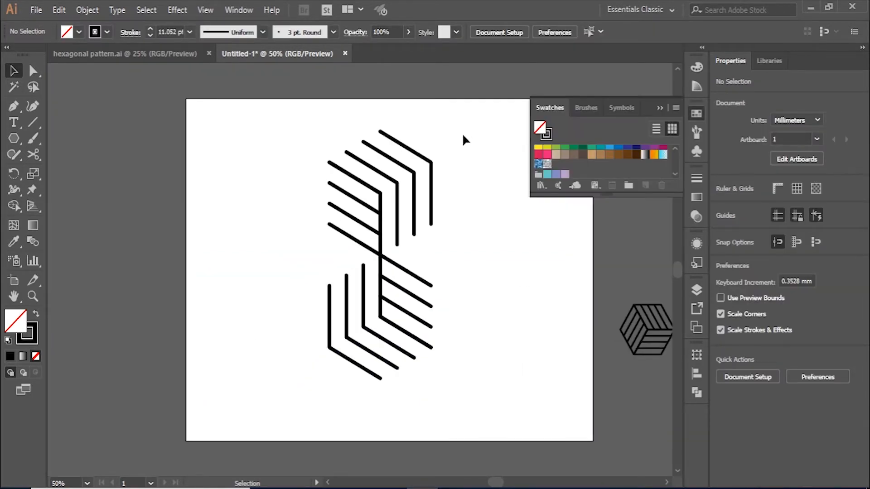
pyautogui.moveTo(466, 132); pyautogui.dragTo(311, 423)
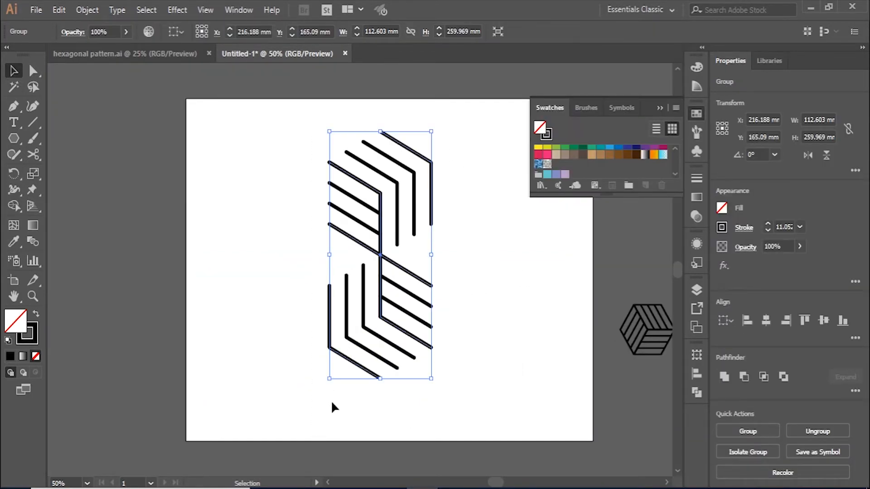
pyautogui.rightClick(384, 317)
pyautogui.click(509, 256)
pyautogui.moveTo(458, 118); pyautogui.dragTo(324, 384)
pyautogui.rightClick(436, 169)
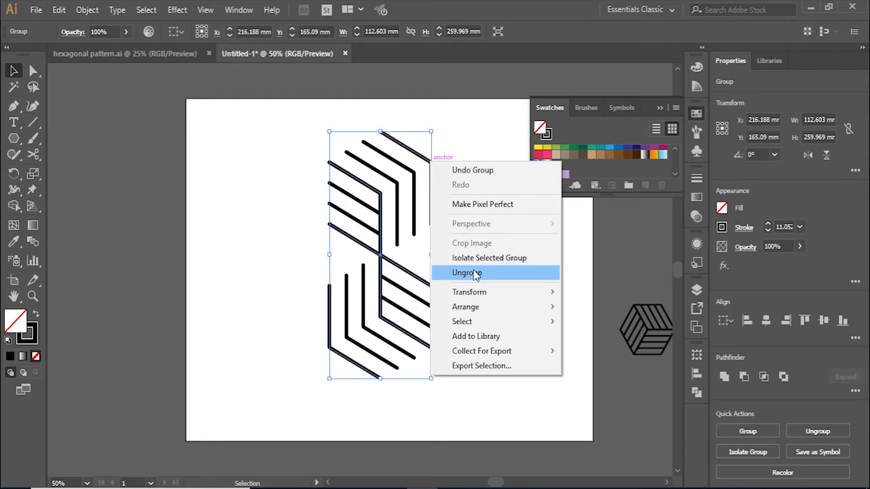
pyautogui.click(256, 241)
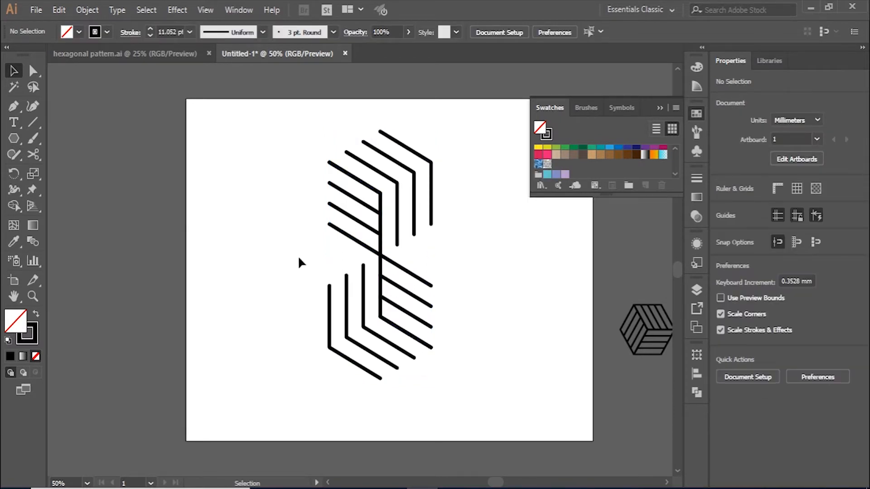
# Apply a Transform effect to the grouped striped shapes with a 60° rotation and 2 copies, and deselect the group
pyautogui.moveTo(485, 131); pyautogui.dragTo(295, 397)
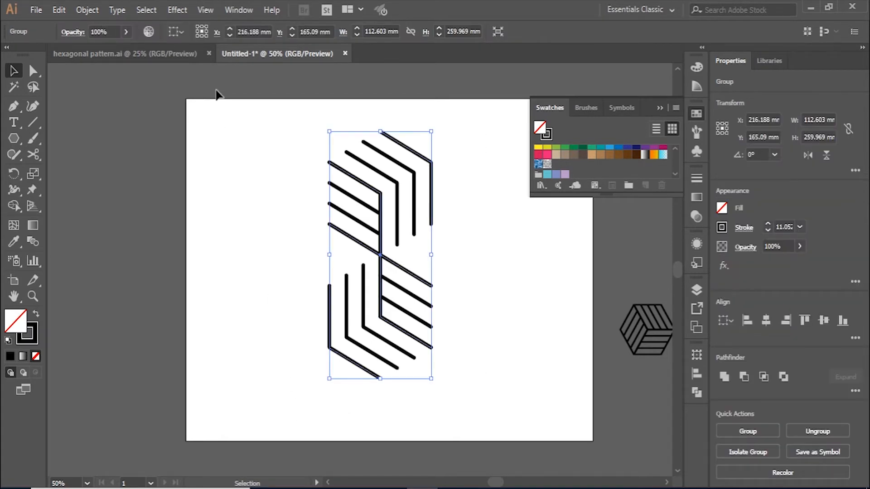
pyautogui.click(176, 11)
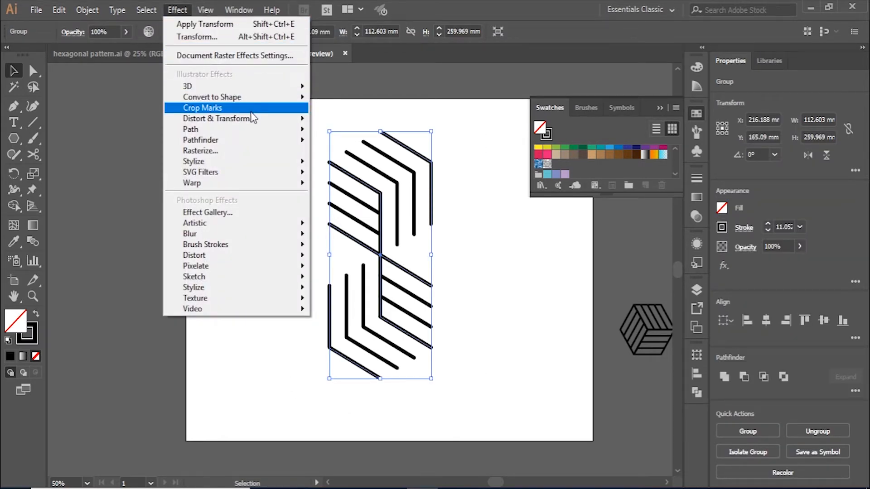
pyautogui.moveTo(254, 125)
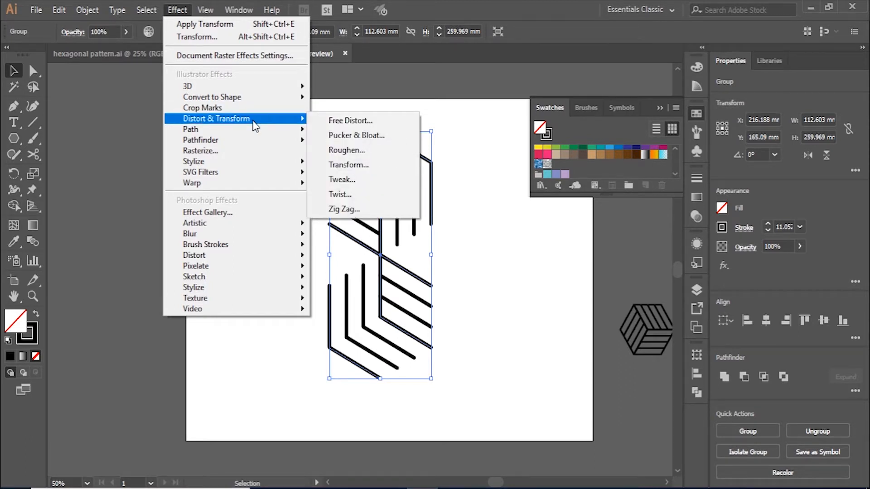
pyautogui.click(353, 167)
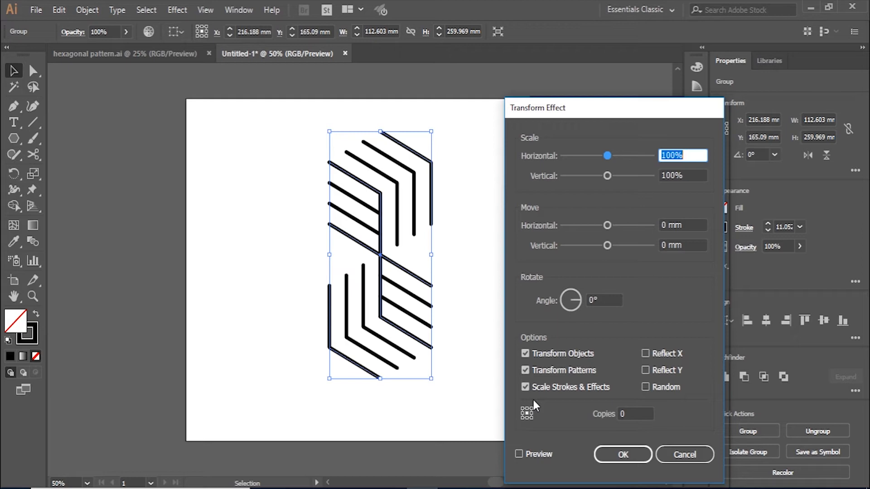
pyautogui.click(627, 415)
pyautogui.write('2')
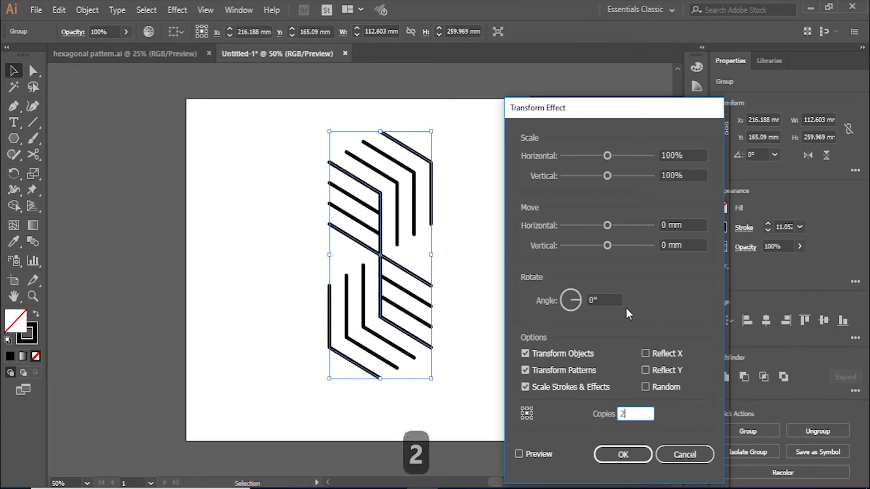
pyautogui.click(592, 300)
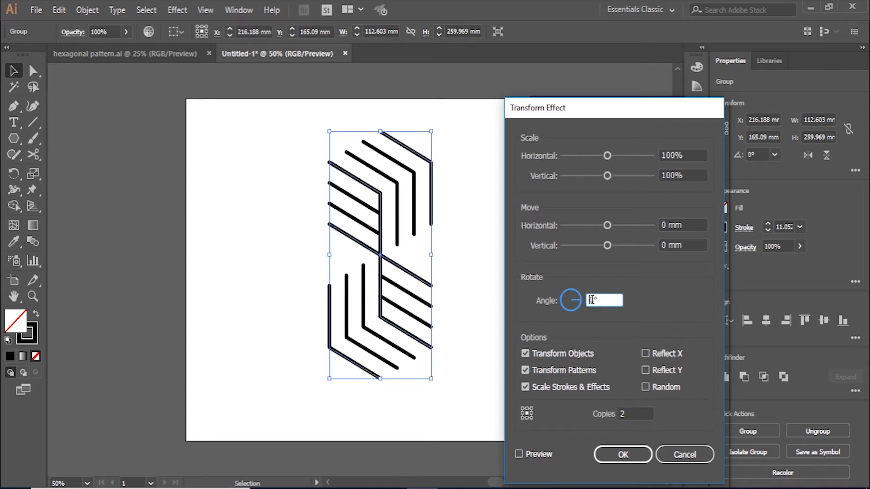
pyautogui.write('6')
pyautogui.click(548, 453)
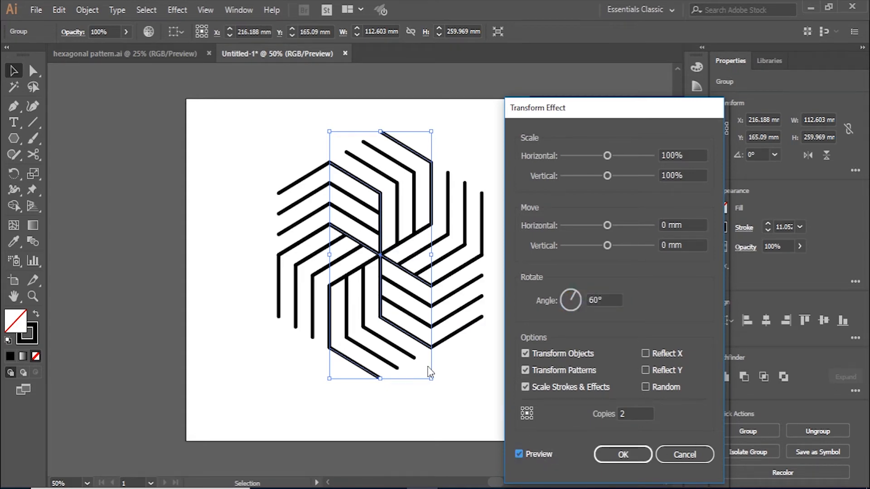
pyautogui.click(610, 458)
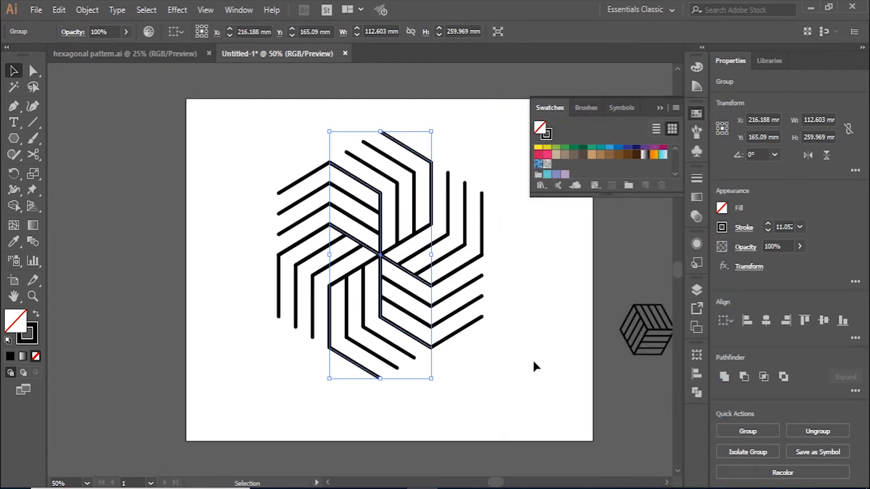
pyautogui.click(533, 360)
pyautogui.scroll(-1, 430, 348)
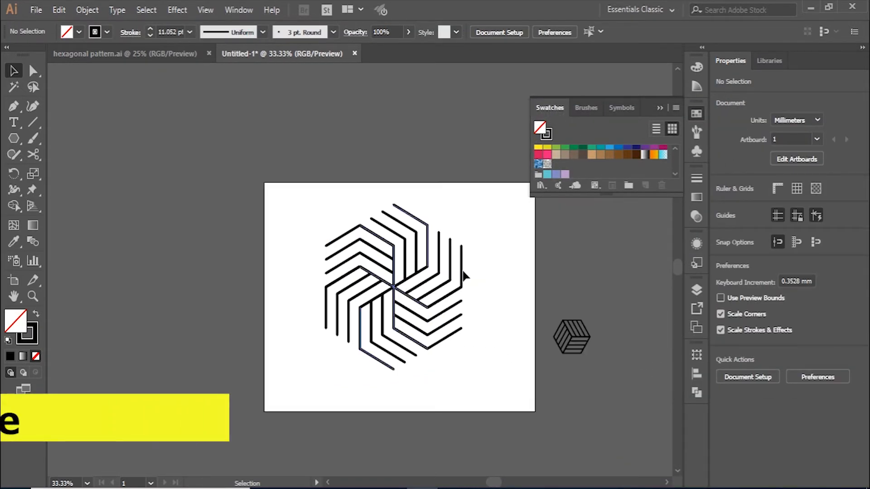
# Scale the pinwheel motif down proportionally around its centre until the group measures about 40 by 93 mm
pyautogui.moveTo(489, 198); pyautogui.dragTo(320, 388)
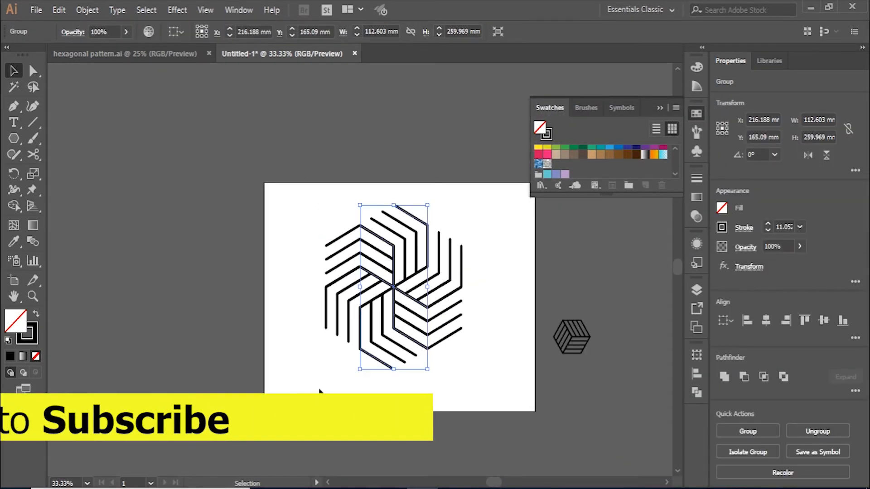
pyautogui.scroll(1, 334, 388)
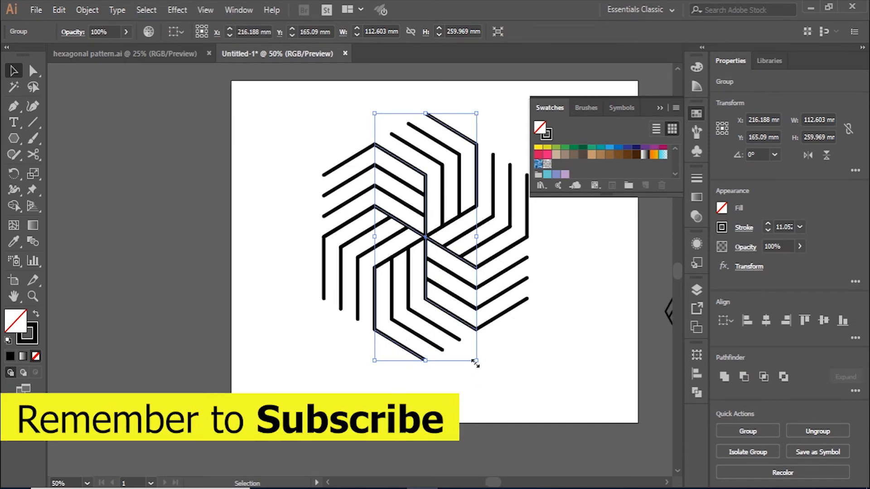
pyautogui.press('shift')
pyautogui.moveTo(475, 364); pyautogui.dragTo(453, 334)
pyautogui.scroll(1, 472, 359)
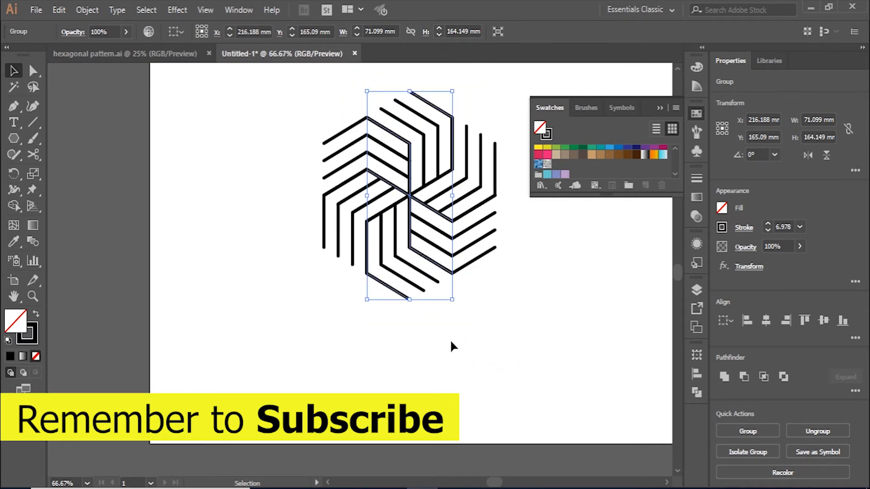
pyautogui.moveTo(453, 303); pyautogui.dragTo(434, 276)
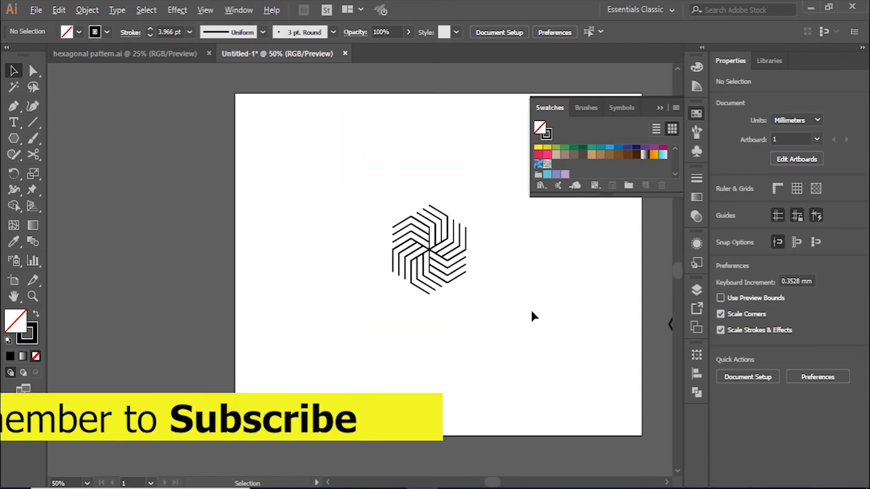
pyautogui.scroll(-1, 531, 310)
pyautogui.scroll(1, 510, 281)
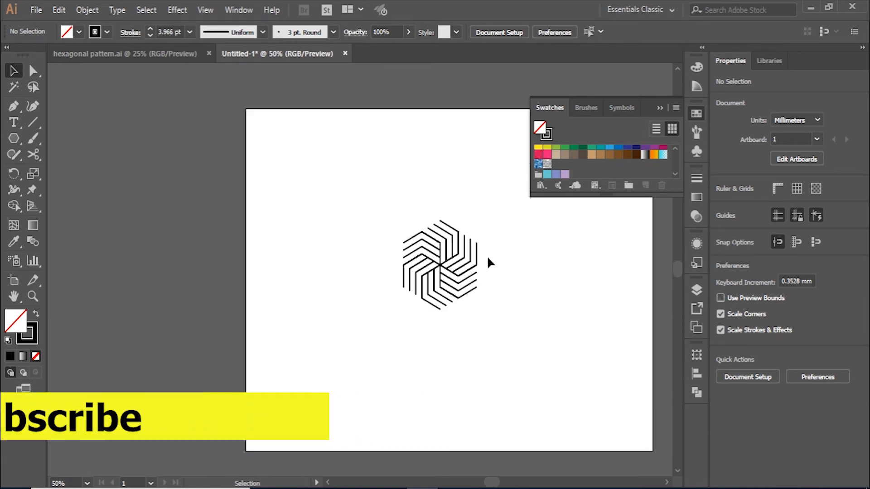
# Move the pinwheel motif off the artboard to its left side and make a new pattern from it
pyautogui.moveTo(495, 219); pyautogui.dragTo(364, 383)
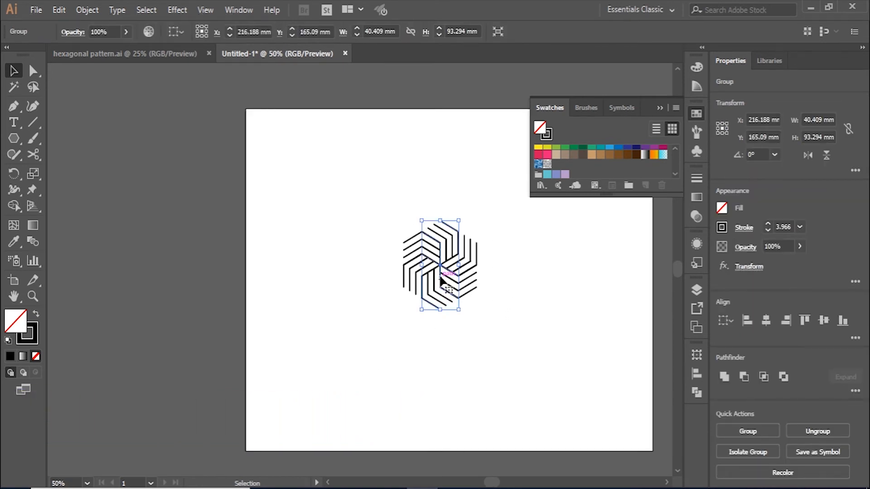
pyautogui.moveTo(444, 274); pyautogui.dragTo(204, 302)
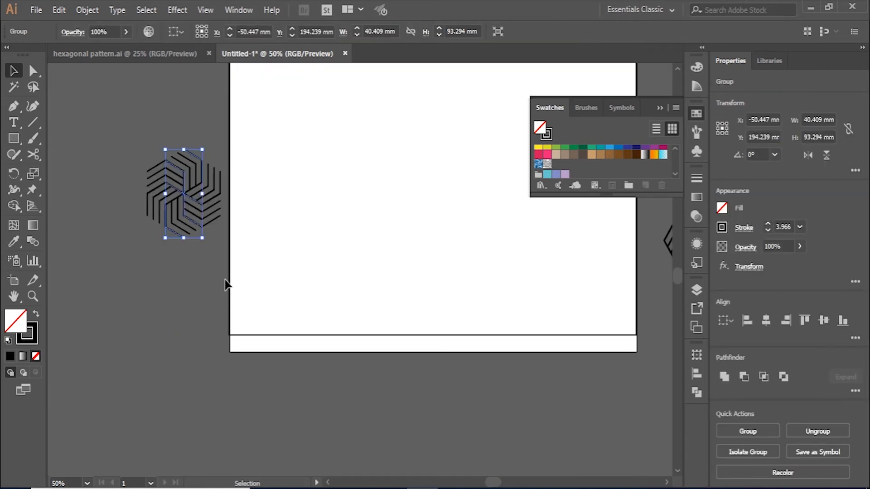
pyautogui.click(83, 13)
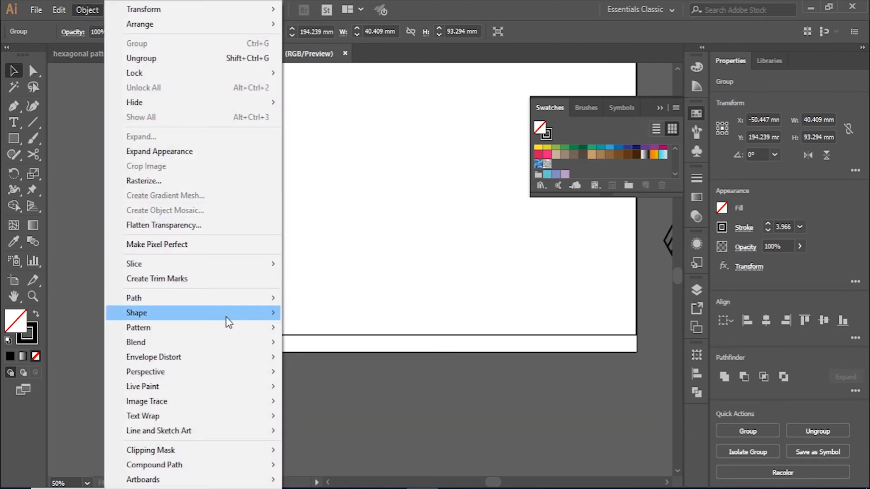
pyautogui.moveTo(231, 327)
pyautogui.click(309, 327)
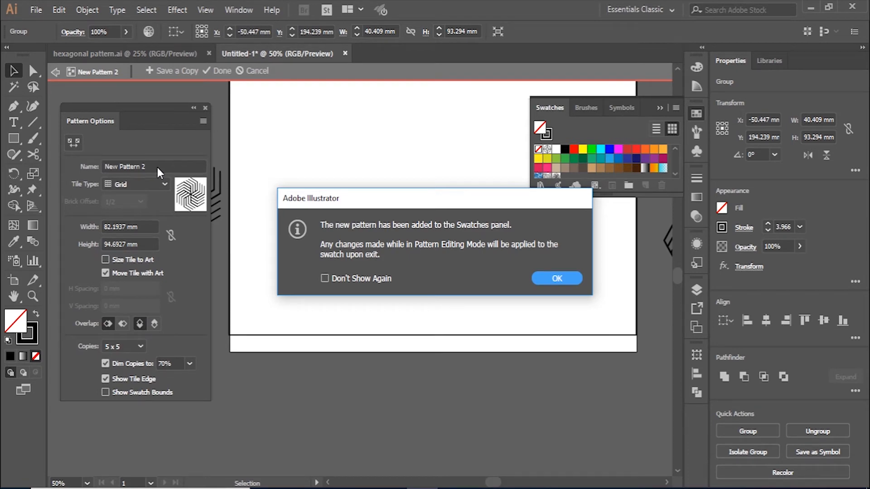
pyautogui.click(542, 276)
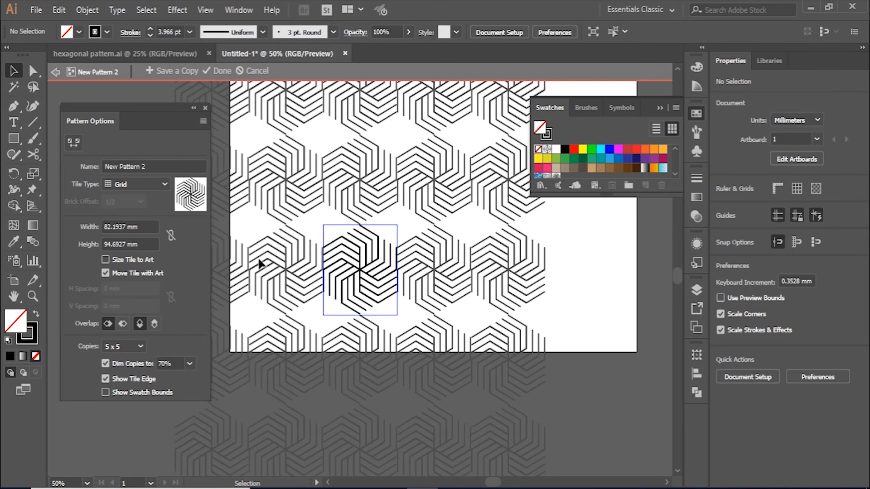
# Try the Hex by Column tile type on the pinwheel pattern and settle on Hex by Row
pyautogui.click(138, 184)
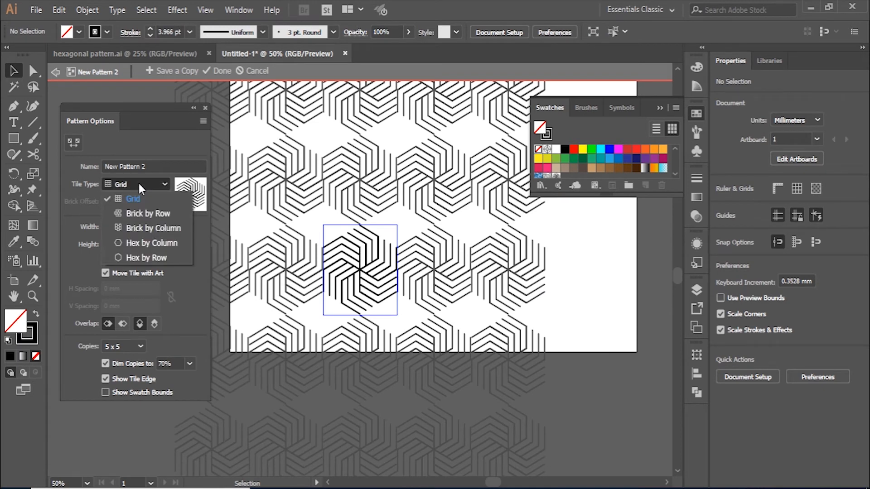
pyautogui.click(172, 248)
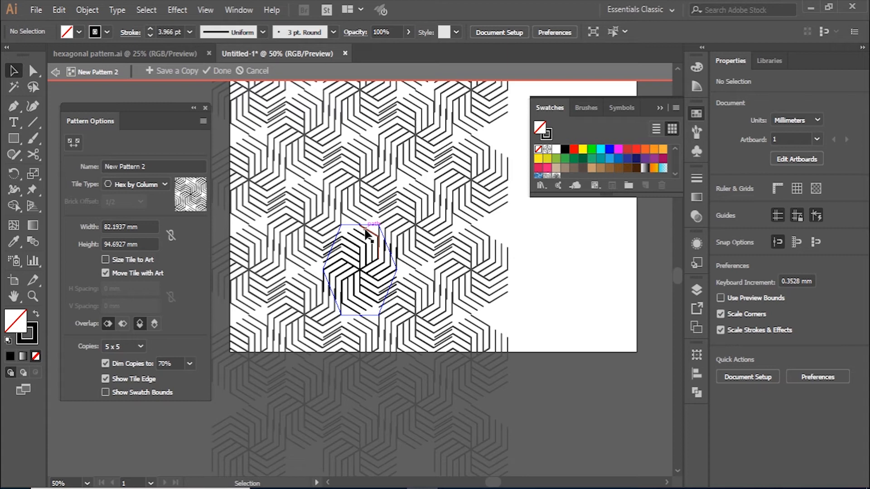
pyautogui.click(165, 183)
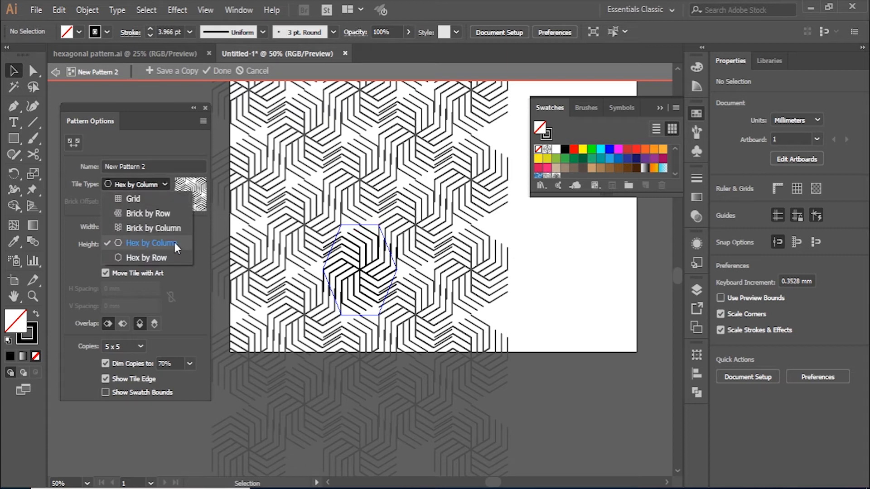
pyautogui.click(177, 257)
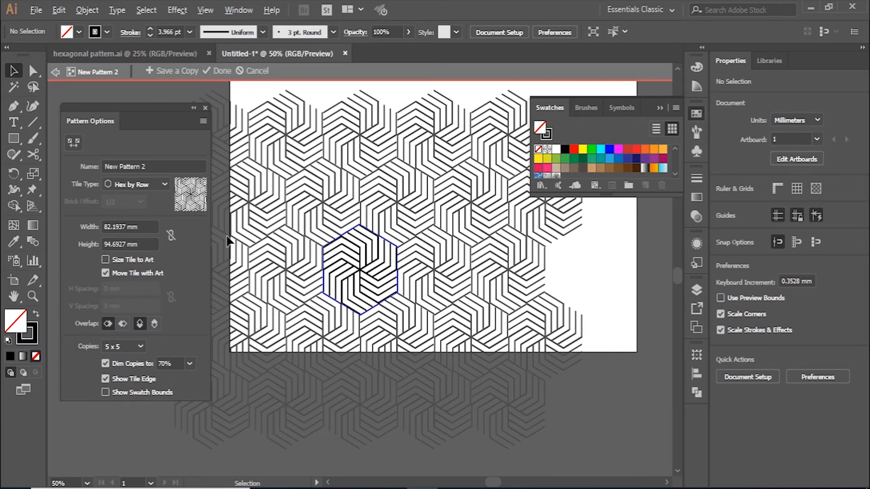
# Link the pattern tile's width and height, reduce the tile to 81 by 93 mm, and finish editing the pattern
pyautogui.scroll(1, 228, 240)
pyautogui.scroll(-2, 448, 207)
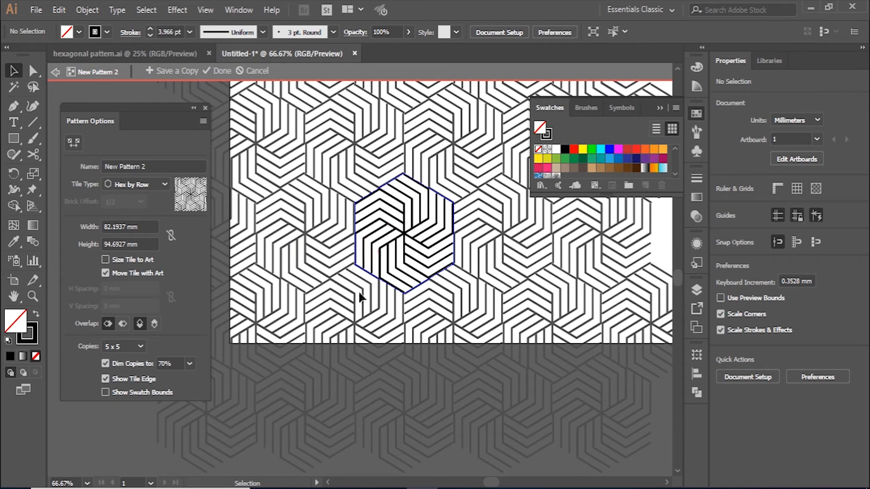
pyautogui.scroll(2, 383, 249)
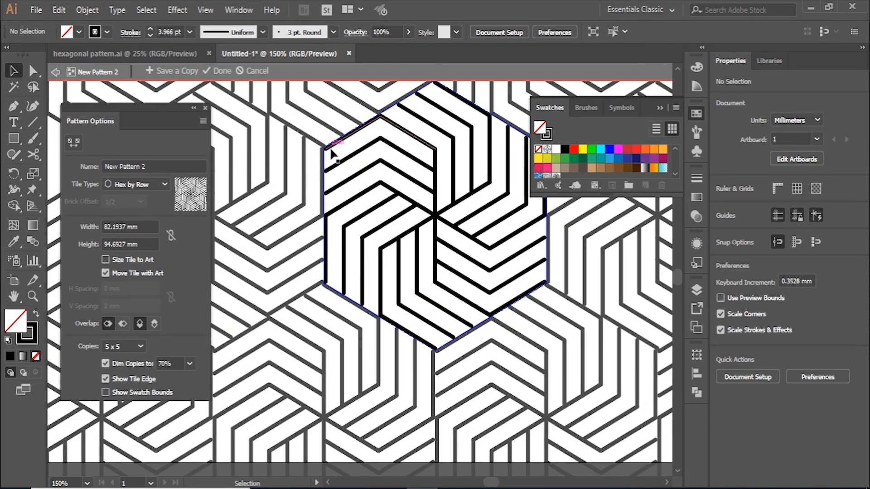
pyautogui.scroll(1, 328, 333)
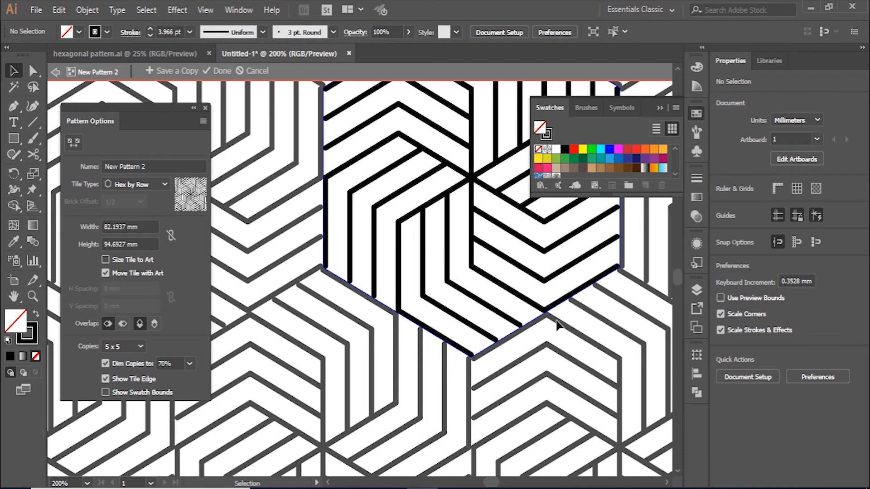
pyautogui.click(129, 227)
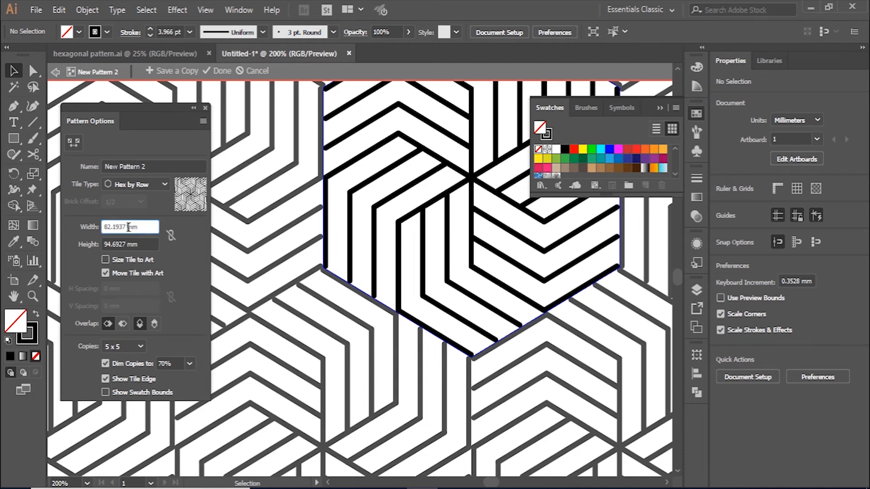
pyautogui.click(170, 235)
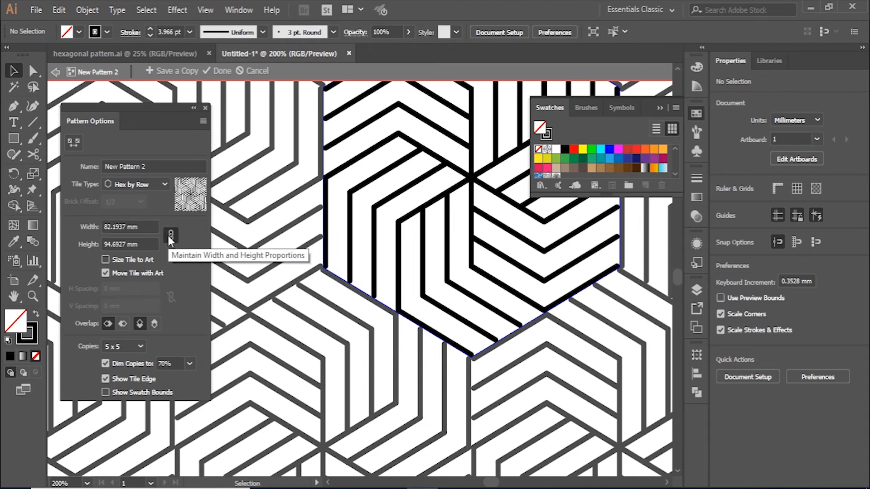
pyautogui.moveTo(125, 227); pyautogui.dragTo(101, 231)
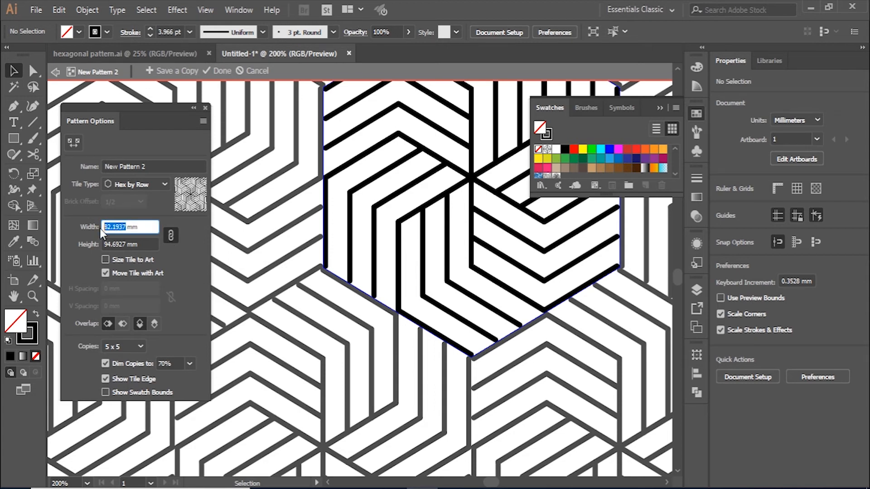
pyautogui.press('Up')
pyautogui.press('Down')
pyautogui.press('Down')
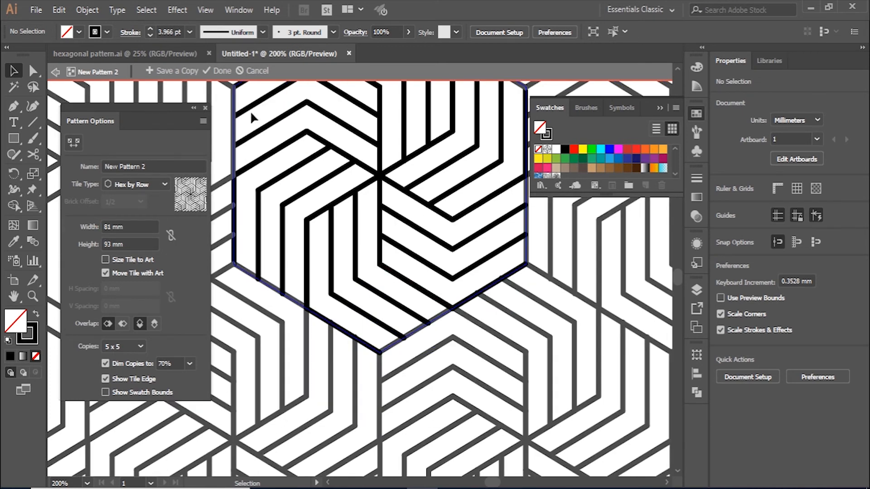
pyautogui.click(219, 71)
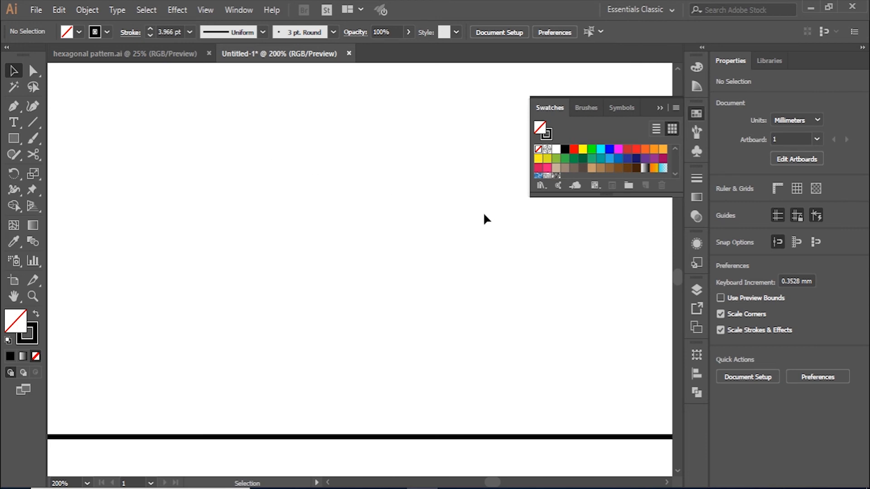
# Draw a rectangle of about 452 by 312 mm across the artboard's width and fill it with the new pinwheel pattern
pyautogui.scroll(-5, 467, 298)
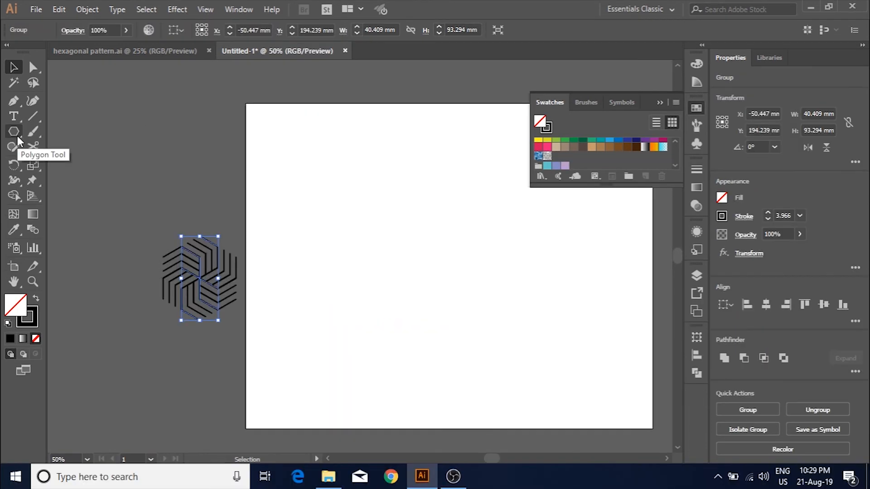
pyautogui.press('m')
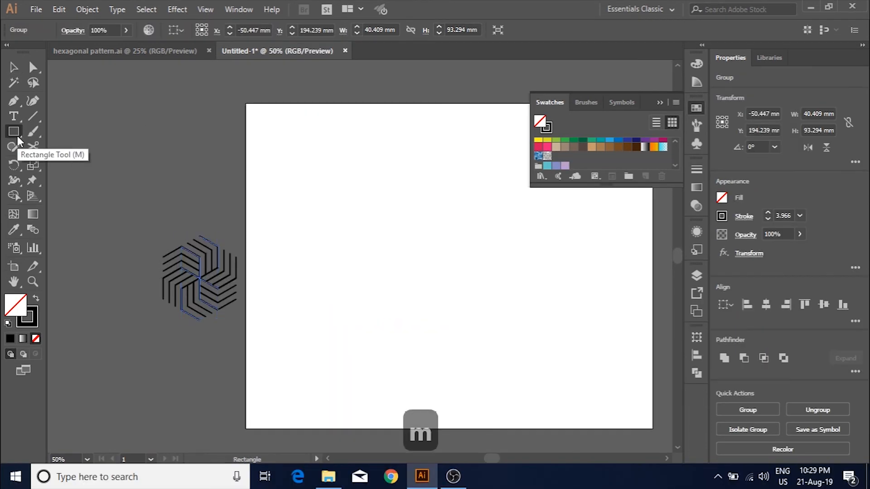
pyautogui.scroll(-2, 168, 183)
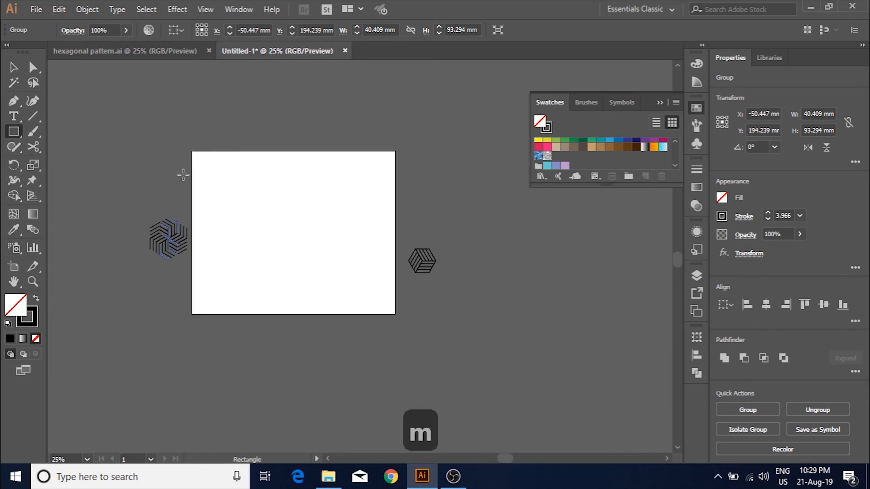
pyautogui.moveTo(190, 165)
pyautogui.mouseDown()
pyautogui.moveTo(322, 291)
pyautogui.moveTo(396, 307)
pyautogui.mouseUp()
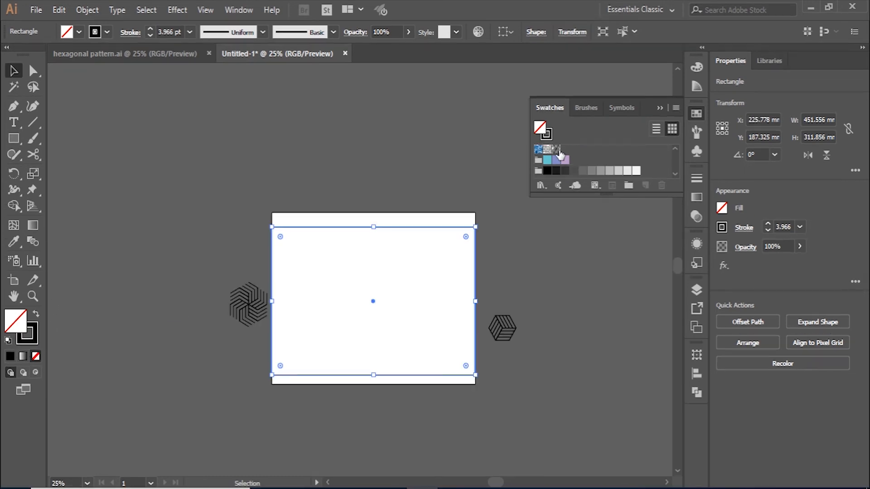
pyautogui.click(557, 150)
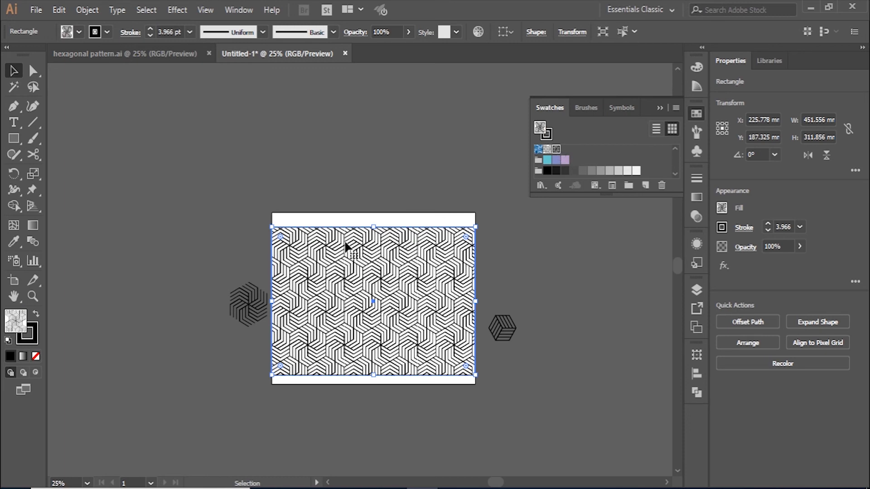
# Remove the stroke from the pattern-filled rectangle and deselect it
pyautogui.click(24, 342)
pyautogui.click(36, 357)
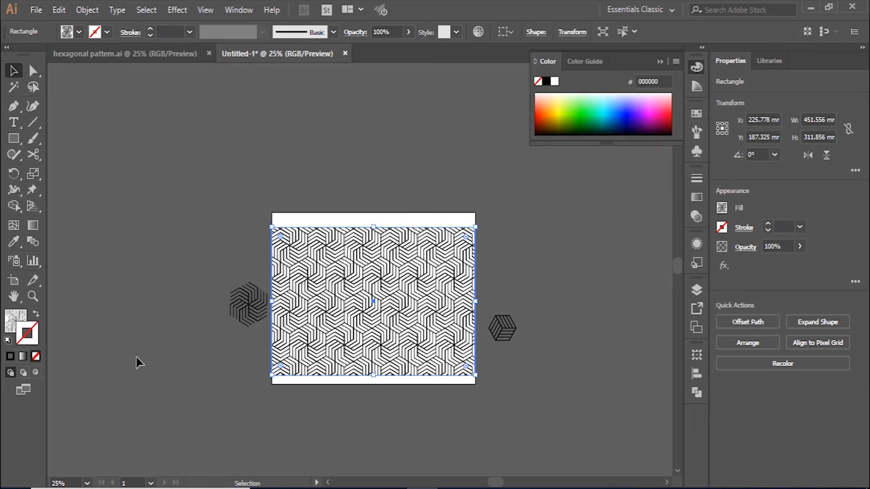
pyautogui.click(331, 428)
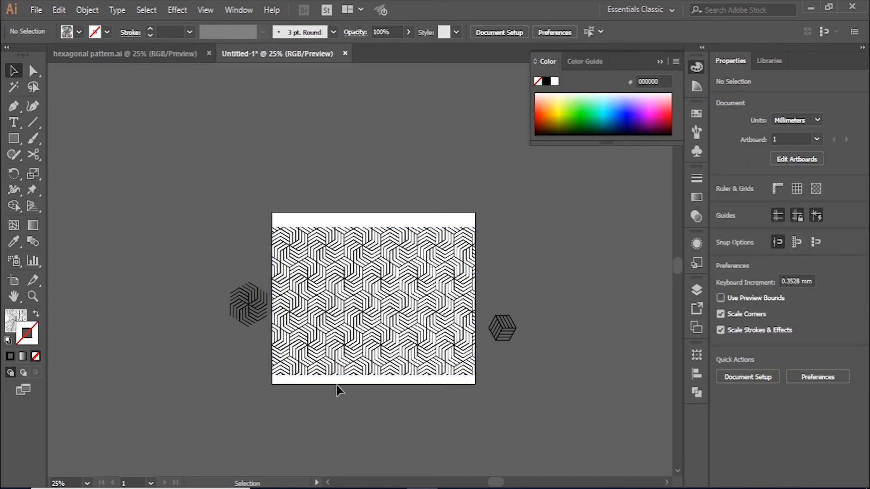
# Apply a solid black stroke to the pattern-filled rectangle and deselect it
pyautogui.scroll(1, 336, 385)
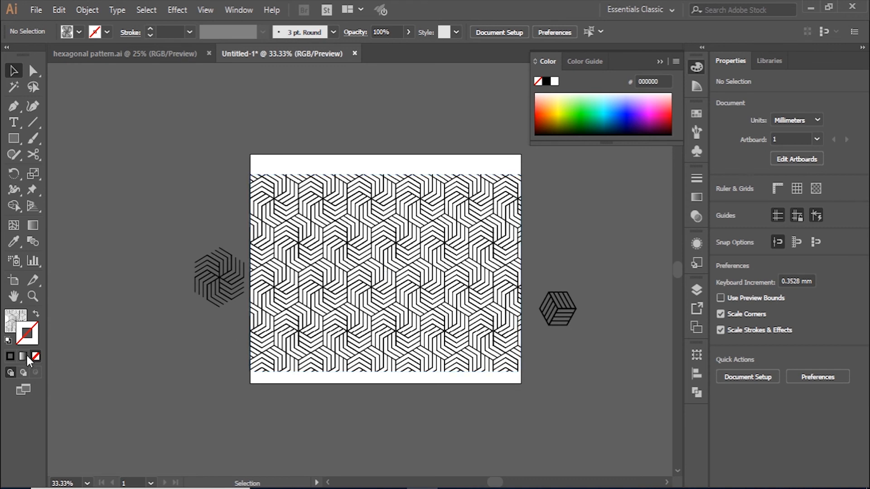
pyautogui.click(12, 356)
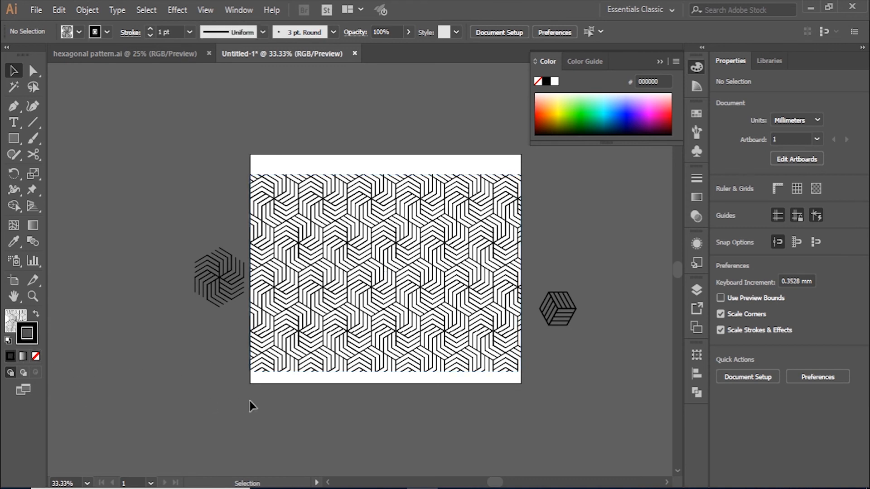
pyautogui.click(380, 290)
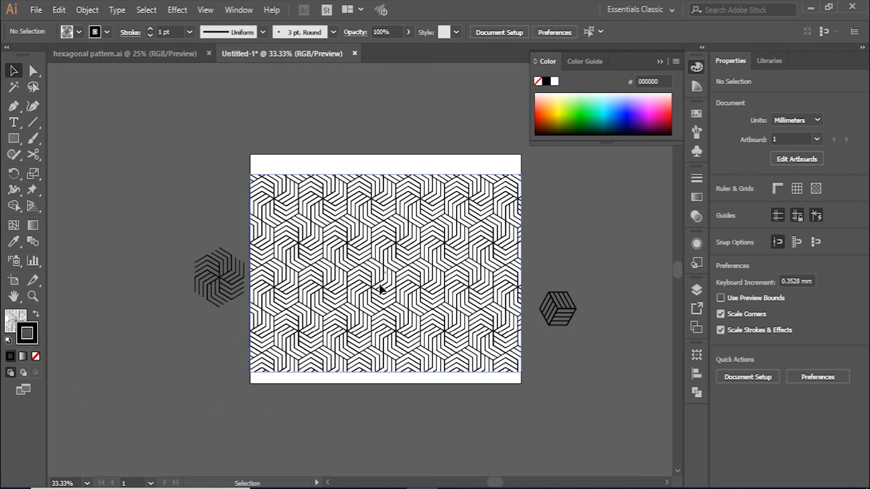
pyautogui.click(10, 357)
pyautogui.click(141, 383)
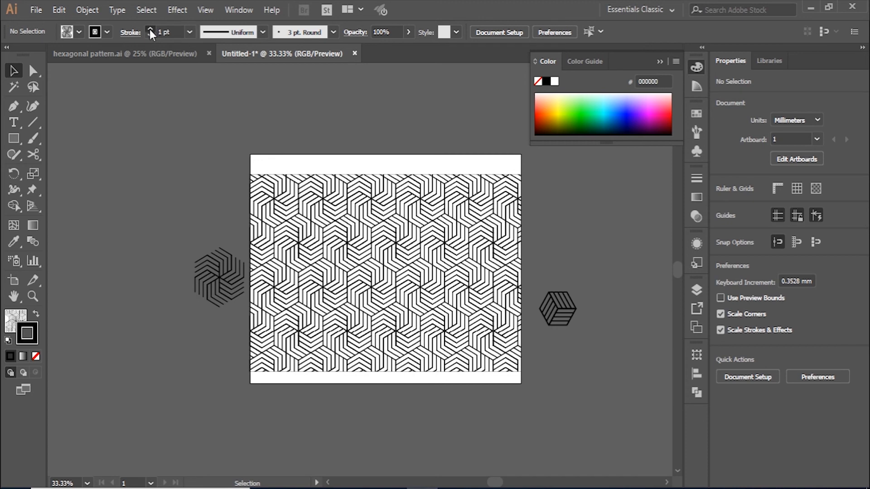
# Set the stroke weight of the pattern-filled rectangle to 7 pt and deselect it
pyautogui.click(354, 276)
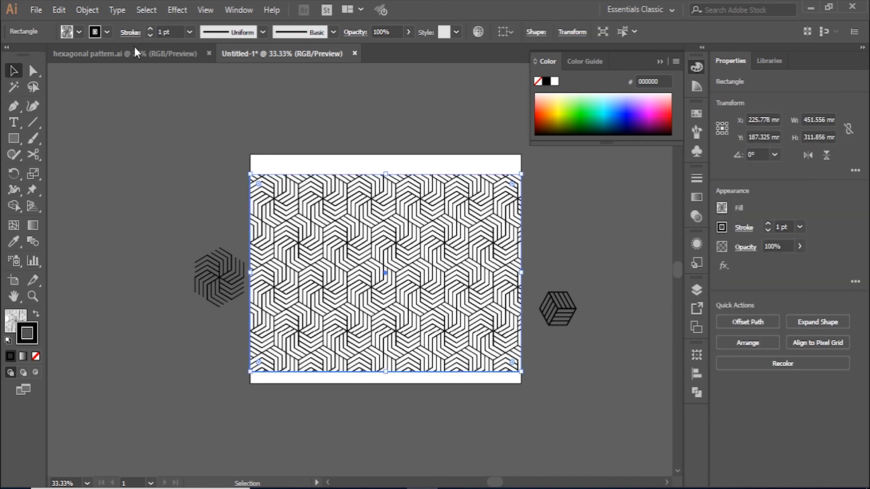
pyautogui.click(150, 29)
pyautogui.click(150, 29)
pyautogui.click(150, 29)
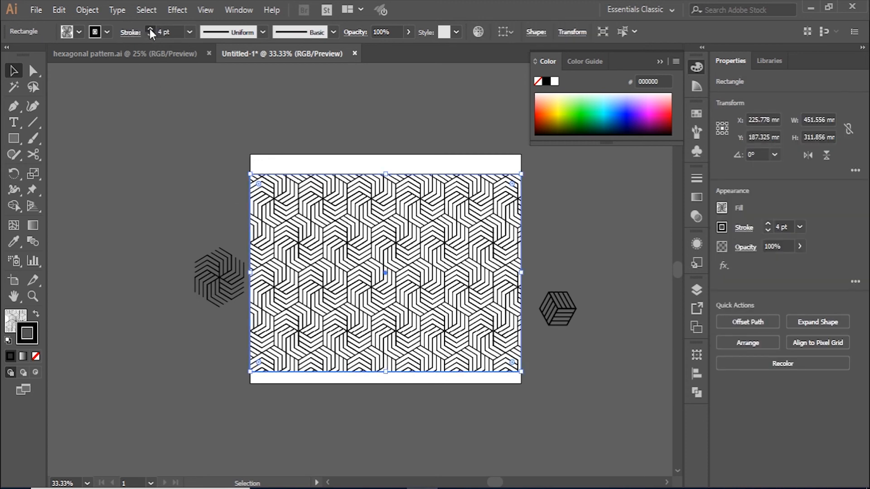
pyautogui.click(150, 29)
pyautogui.click(150, 29)
pyautogui.click(150, 29)
pyautogui.click(237, 203)
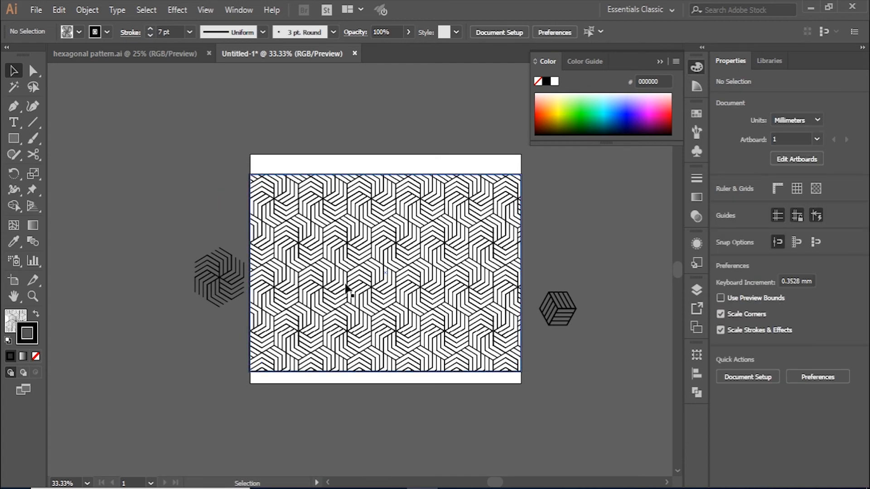
pyautogui.scroll(2, 386, 305)
pyautogui.scroll(-1, 275, 304)
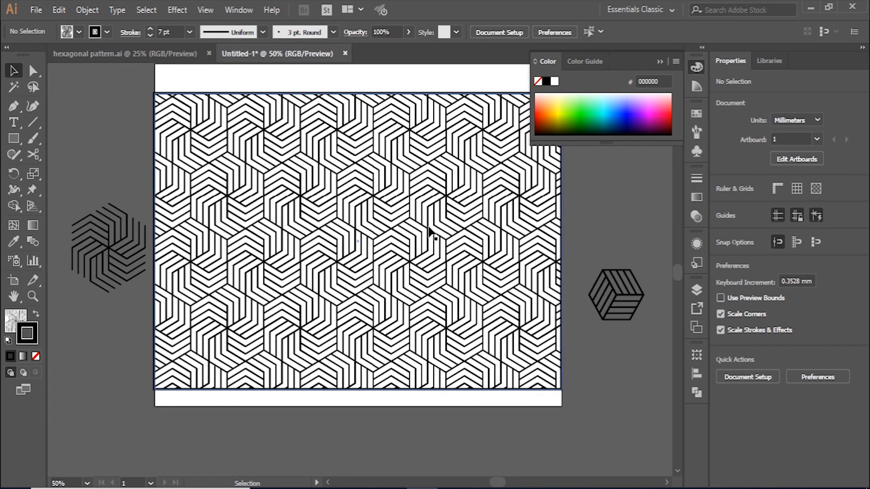
pyautogui.scroll(3, 407, 272)
pyautogui.scroll(-5, 410, 249)
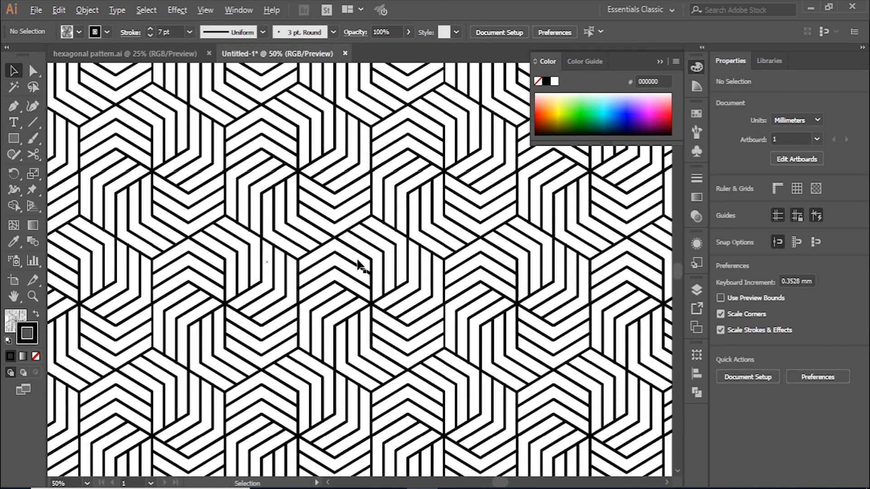